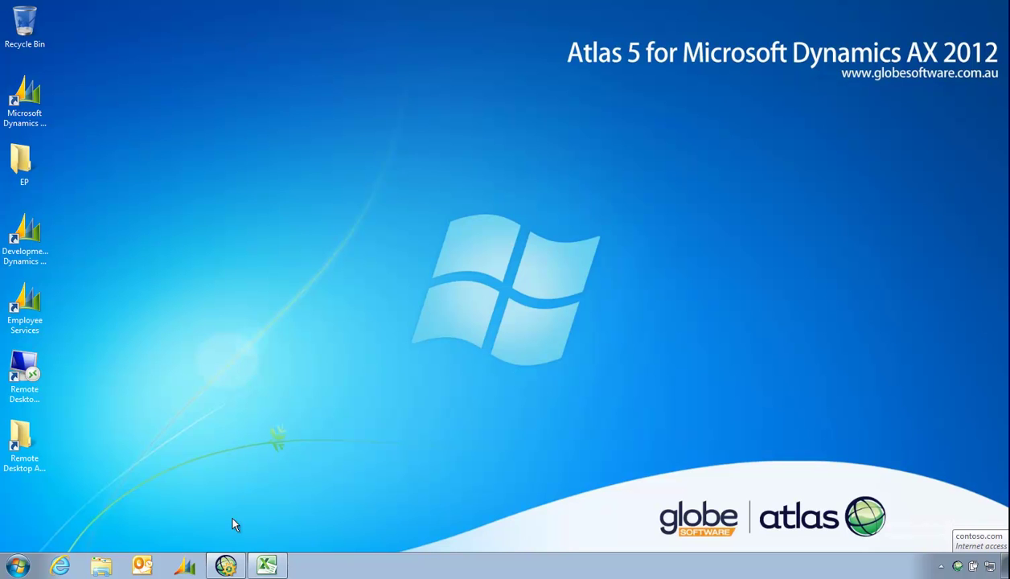
Switch to Excel and examine the journal line columns of the AX2012 General Ledger Journal workbook.
{"action": "left_click", "coordinate": [267, 565]}
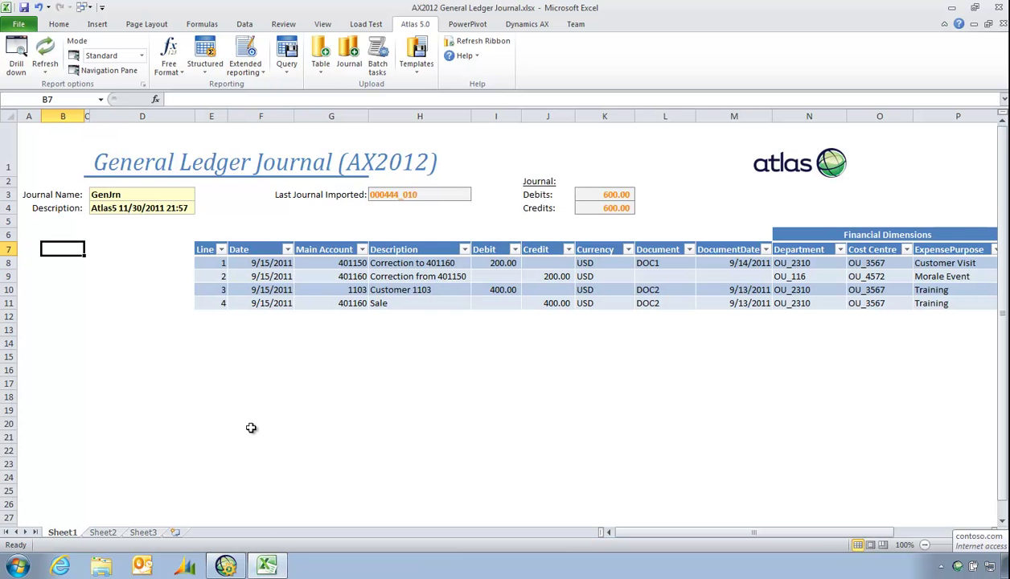
{"action": "left_click", "coordinate": [259, 331]}
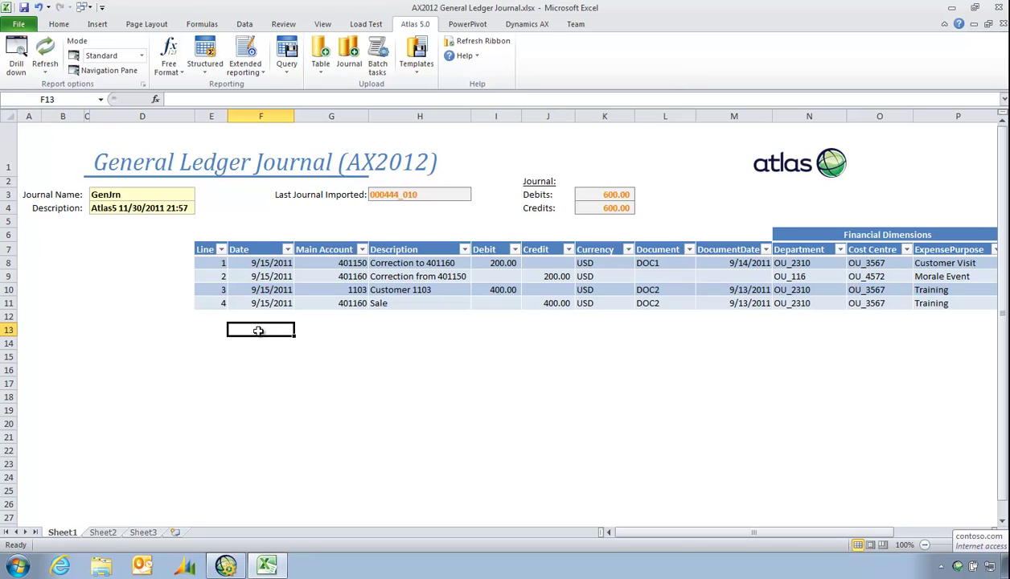
{"action": "key", "text": "Right"}
{"action": "key", "text": "Right"}
{"action": "key", "text": "Right"}
{"action": "key", "text": "Right"}
{"action": "key", "text": "Right"}
{"action": "key", "text": "Right"}
{"action": "key", "text": "Right"}
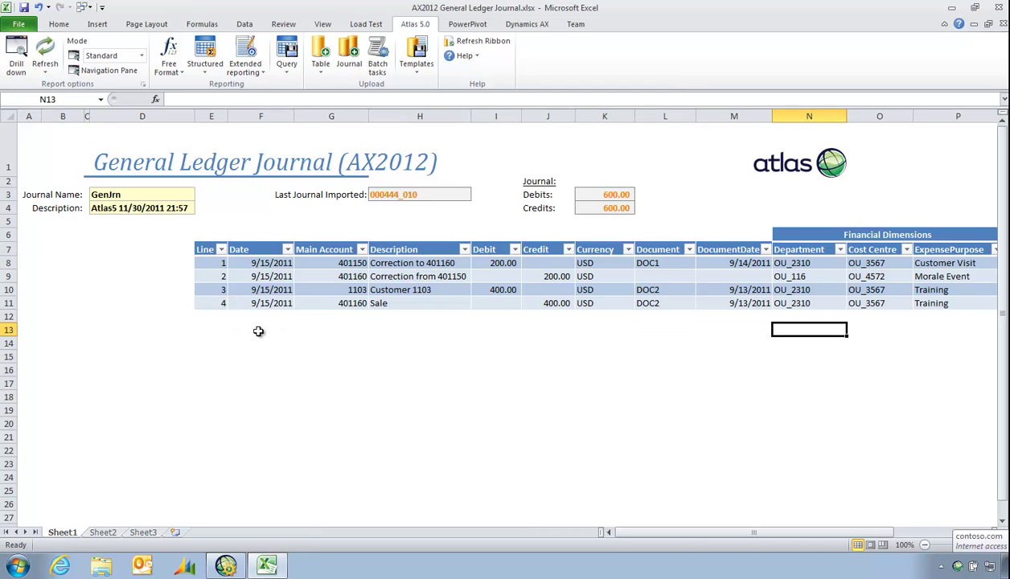
{"action": "key", "text": "Left"}
{"action": "key", "text": "Left"}
{"action": "key", "text": "Left"}
{"action": "key", "text": "Left"}
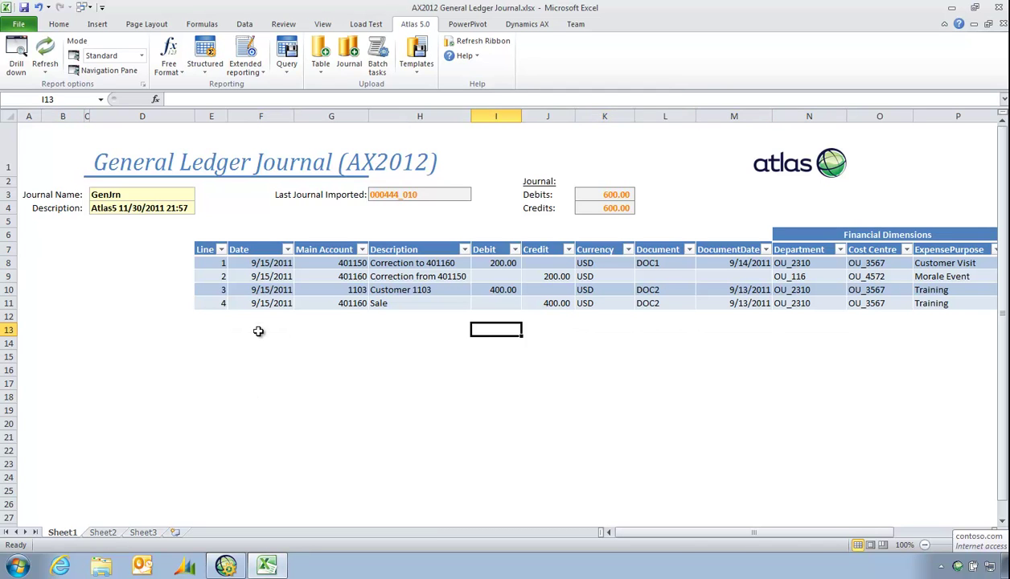
{"action": "key", "text": "Left"}
{"action": "key", "text": "Left"}
{"action": "key", "text": "Left"}
{"action": "key", "text": "Left"}
{"action": "key", "text": "Left"}
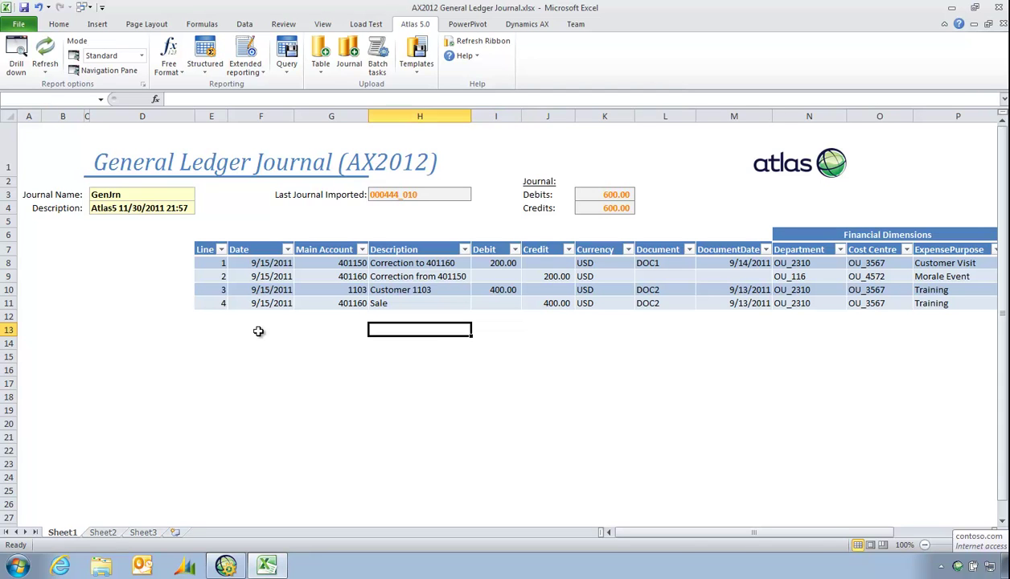
Compare the main account entries of the customer line and the Sale line in the journal table.
{"action": "key", "text": "Up"}
{"action": "key", "text": "Up"}
{"action": "key", "text": "Up"}
{"action": "key", "text": "Right"}
{"action": "key", "text": "Right"}
{"action": "key", "text": "Right"}
{"action": "key", "text": "Right"}
{"action": "key", "text": "Right"}
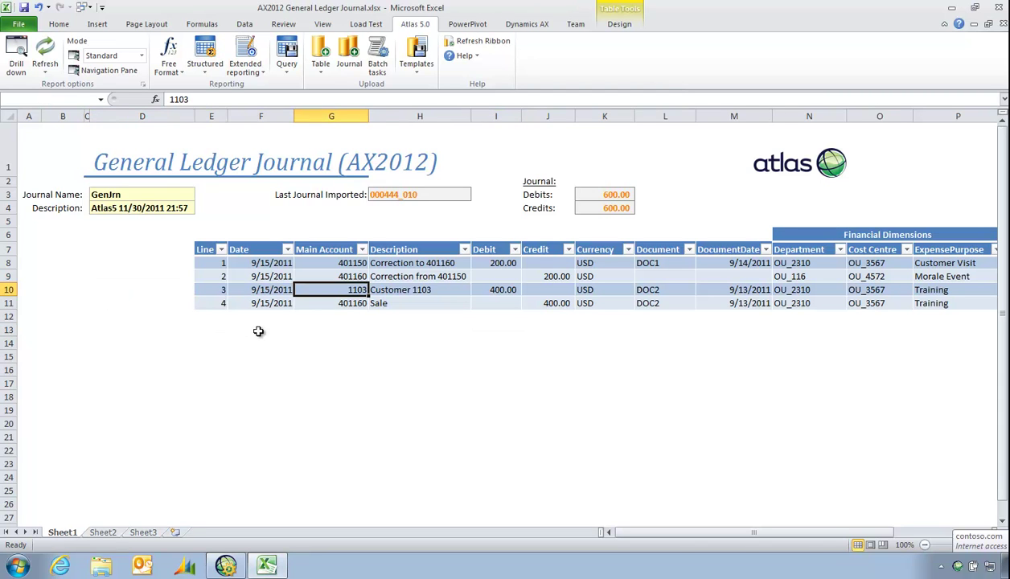
{"action": "key", "text": "Left"}
{"action": "key", "text": "Left"}
{"action": "key", "text": "Down"}
{"action": "key", "text": "Right"}
{"action": "key", "text": "Left"}
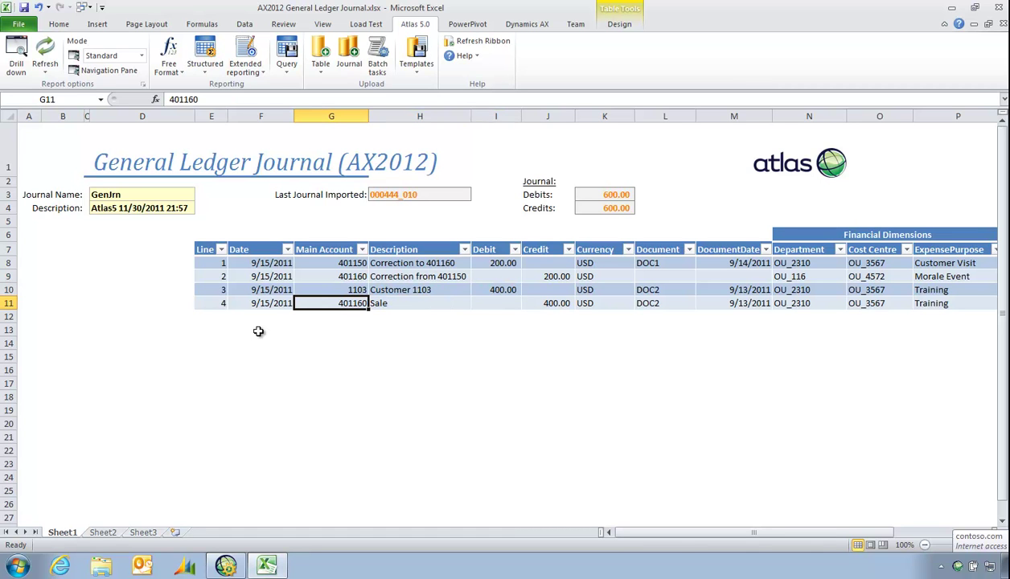
Review the Sale line across its document, financial dimension and AccountType columns, then return to the blank area under the table's start.
{"action": "key", "text": "Right"}
{"action": "key", "text": "Right"}
{"action": "key", "text": "Right"}
{"action": "key", "text": "Right"}
{"action": "key", "text": "Right"}
{"action": "key", "text": "Right"}
{"action": "key", "text": "Right"}
{"action": "key", "text": "Right"}
{"action": "key", "text": "Right"}
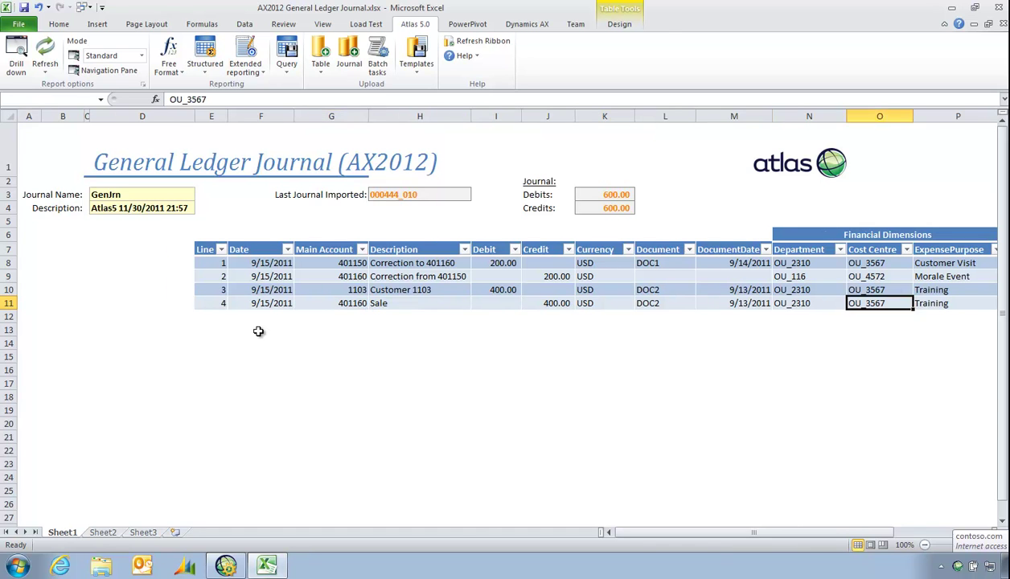
{"action": "key", "text": "Right"}
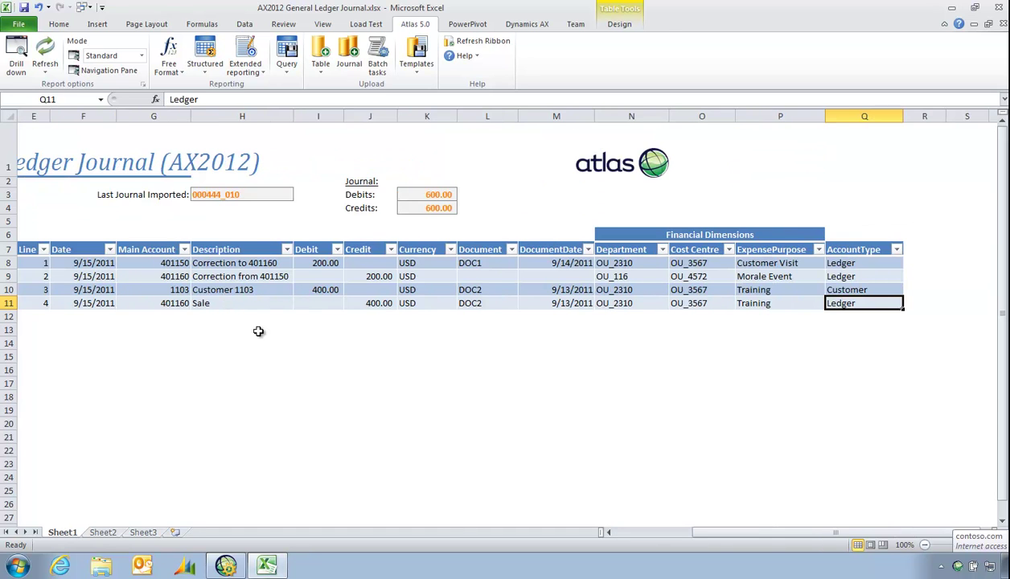
{"action": "key", "text": "Left"}
{"action": "key", "text": "Left"}
{"action": "key", "text": "Left"}
{"action": "key", "text": "Left"}
{"action": "key", "text": "Left"}
{"action": "key", "text": "Left"}
{"action": "key", "text": "Left"}
{"action": "key", "text": "Left"}
{"action": "key", "text": "Left"}
{"action": "key", "text": "Left"}
{"action": "key", "text": "Left"}
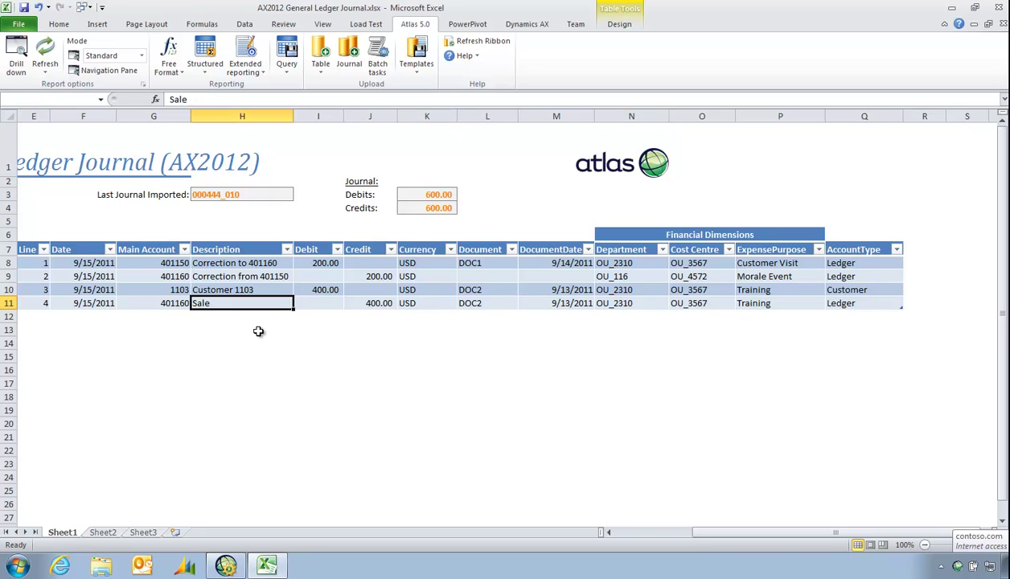
{"action": "key", "text": "Left"}
{"action": "key", "text": "Right"}
{"action": "key", "text": "Right"}
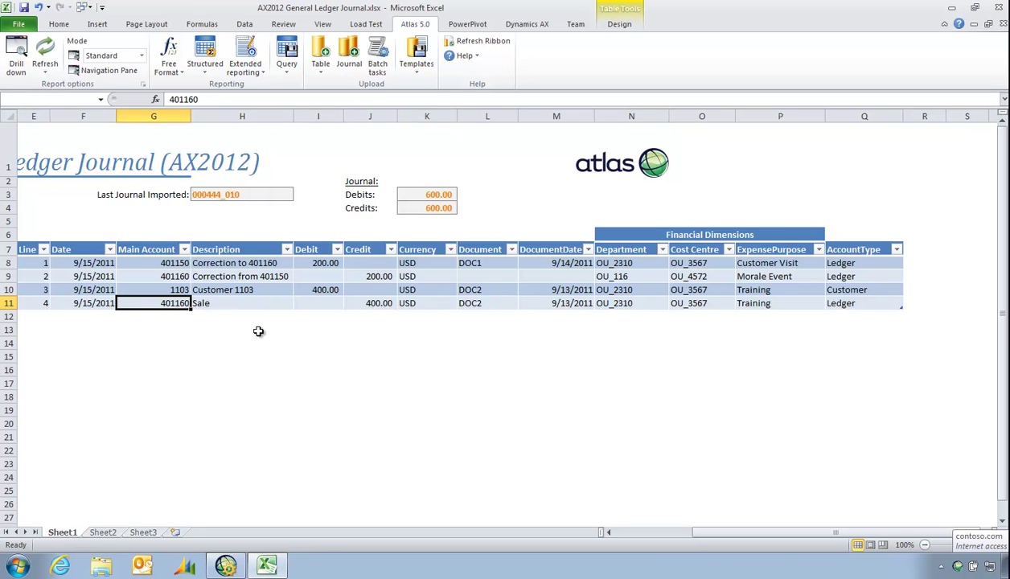
{"action": "key", "text": "Right"}
{"action": "key", "text": "Right"}
{"action": "key", "text": "Right"}
{"action": "key", "text": "Left"}
{"action": "key", "text": "Down"}
{"action": "key", "text": "Down"}
{"action": "key", "text": "Left"}
{"action": "key", "text": "Left"}
{"action": "key", "text": "Left"}
{"action": "key", "text": "Left"}
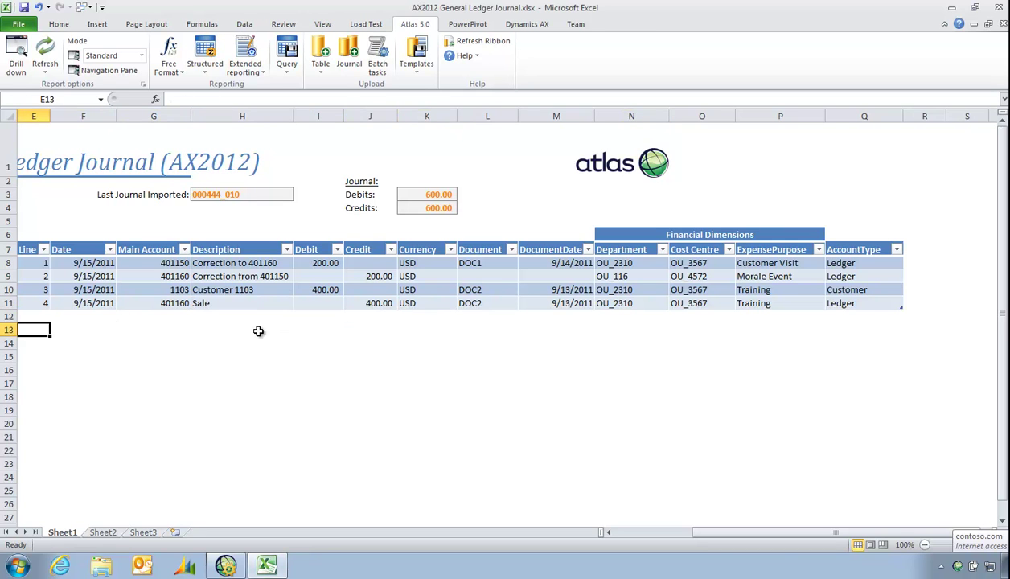
{"action": "key", "text": "Left"}
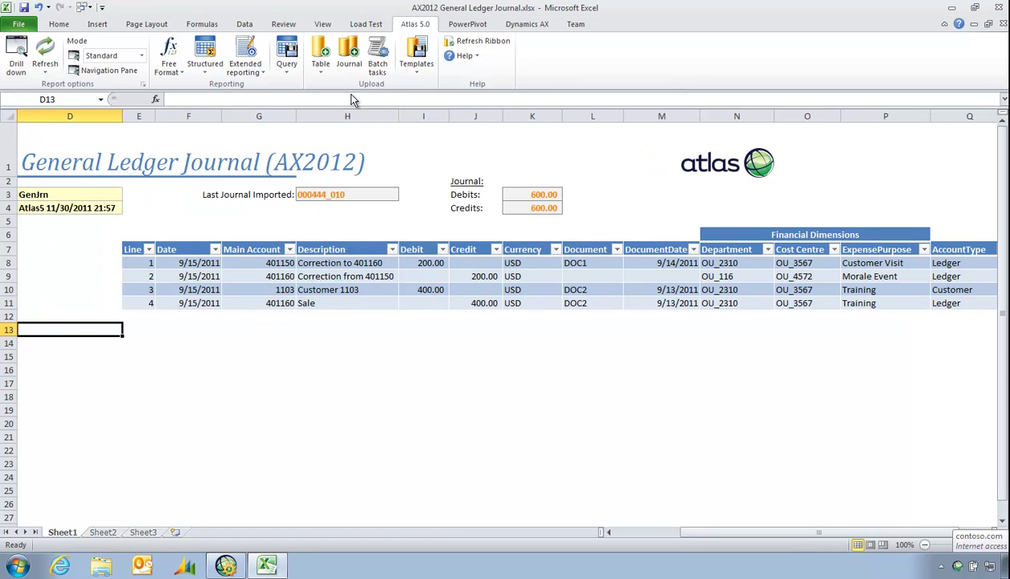
Upload the sheet's ledger journal to Dynamics AX with the Daily GL Journal template of the Ledger journal table.
{"action": "left_click", "coordinate": [351, 58]}
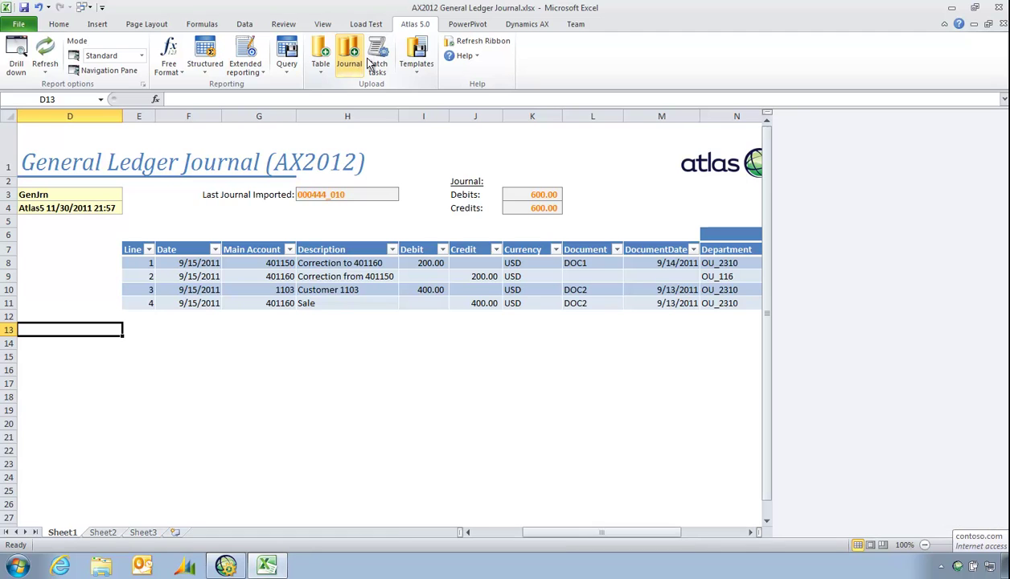
{"action": "left_click", "coordinate": [840, 217]}
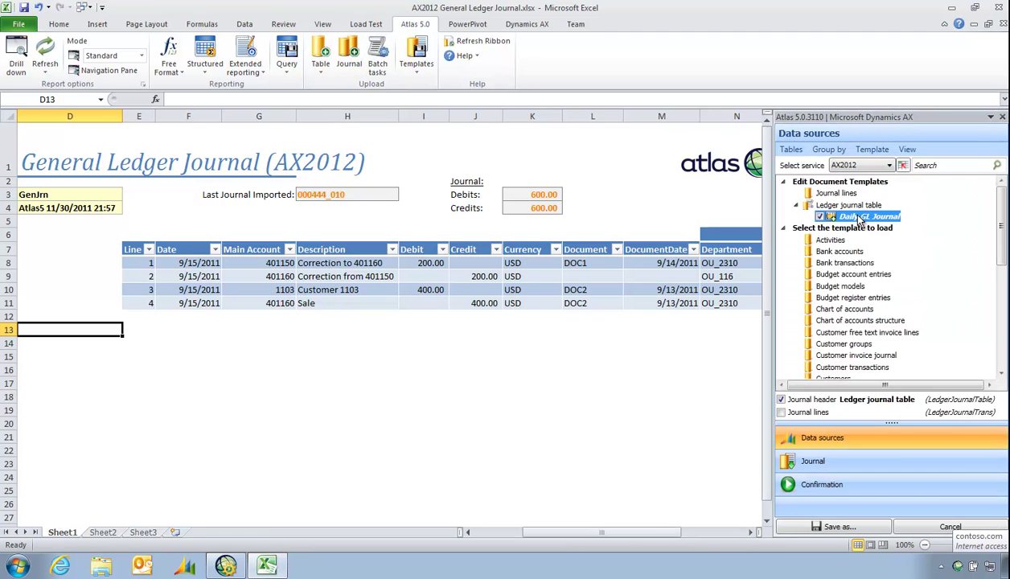
{"action": "left_click", "coordinate": [837, 487]}
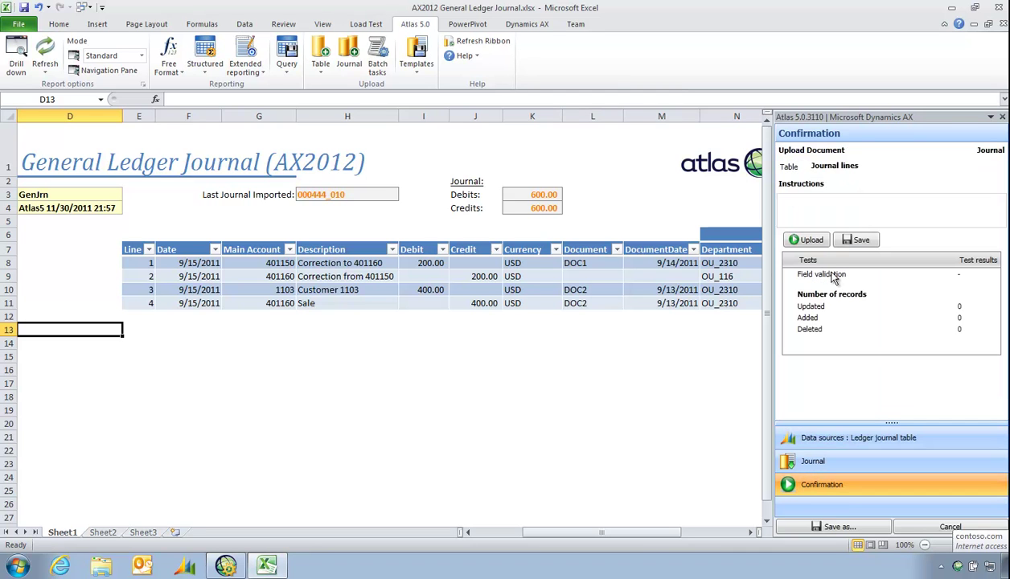
{"action": "left_click", "coordinate": [814, 240]}
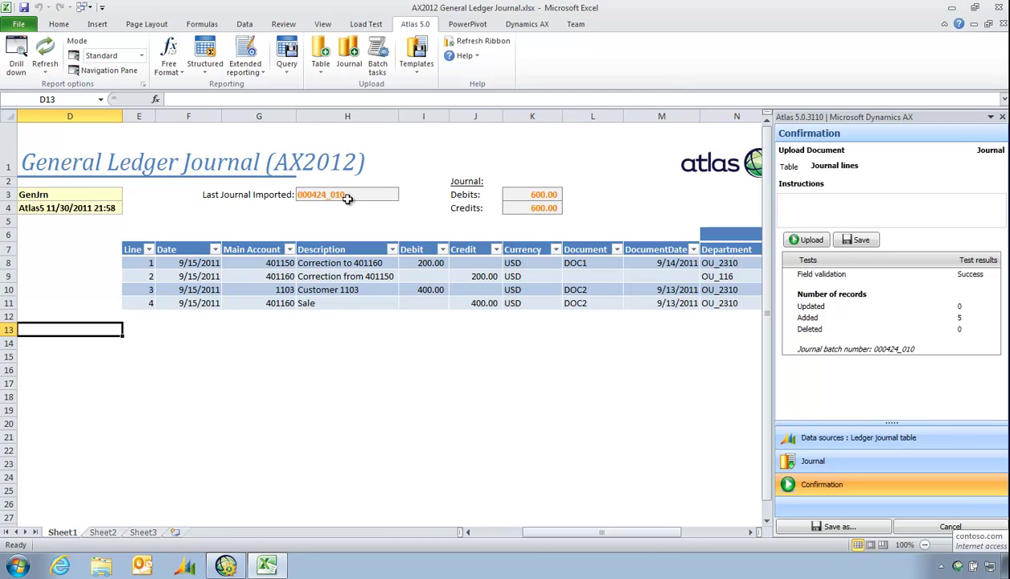
{"action": "left_click", "coordinate": [259, 354]}
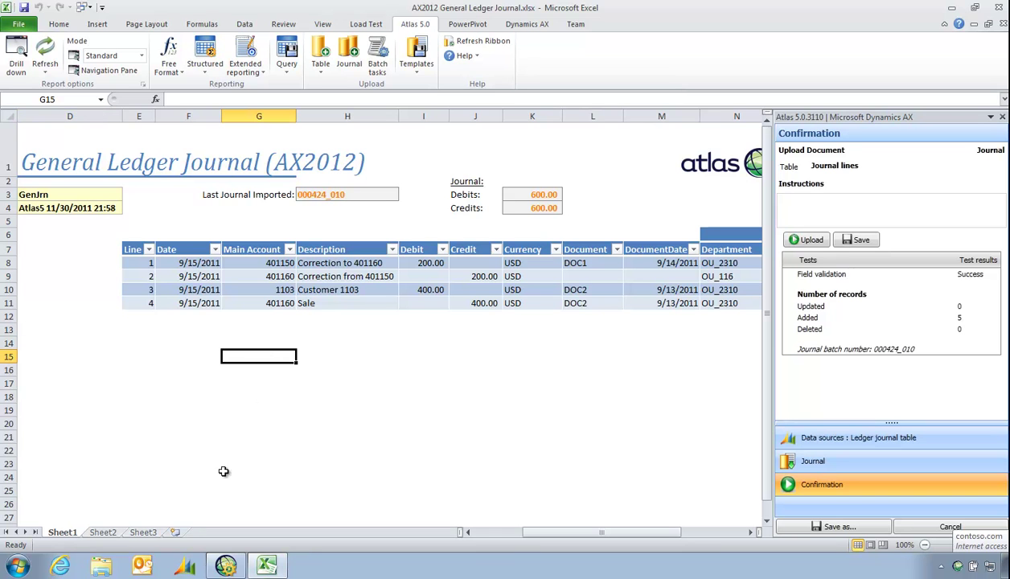
Switch to Microsoft Dynamics AX and open the General journal list of the General ledger module.
{"action": "left_click", "coordinate": [189, 563]}
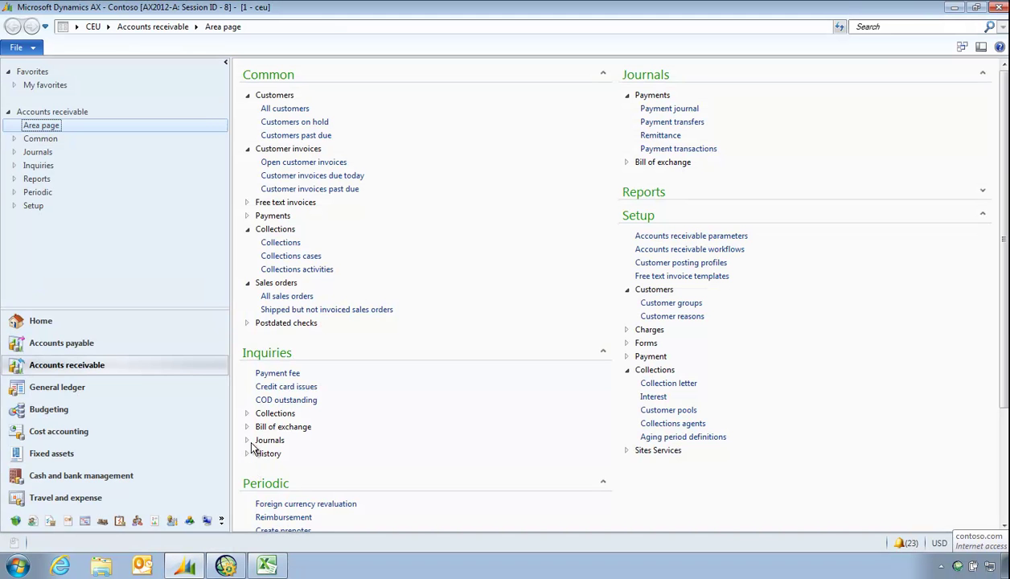
{"action": "left_click", "coordinate": [77, 387]}
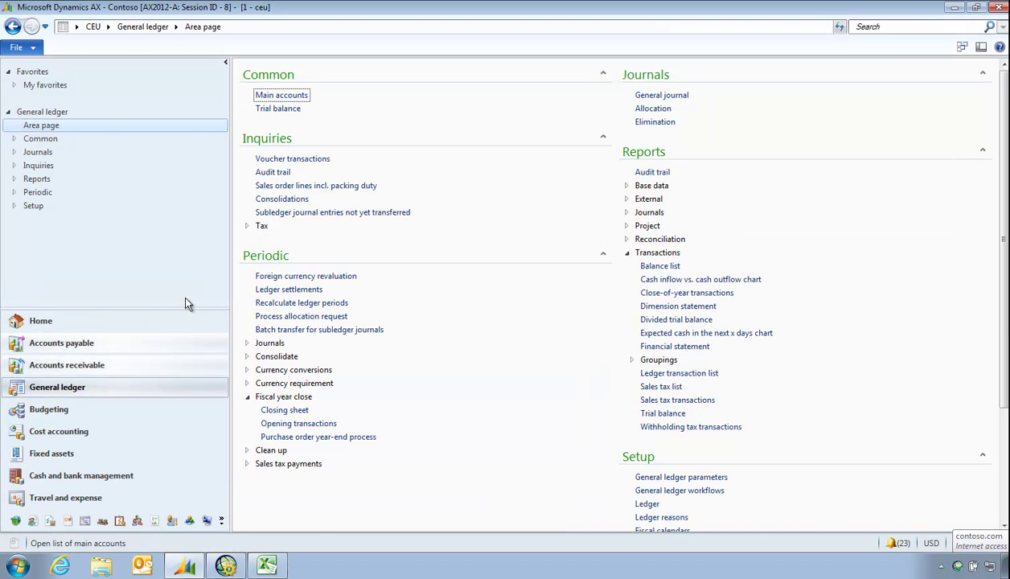
{"action": "left_click", "coordinate": [658, 95]}
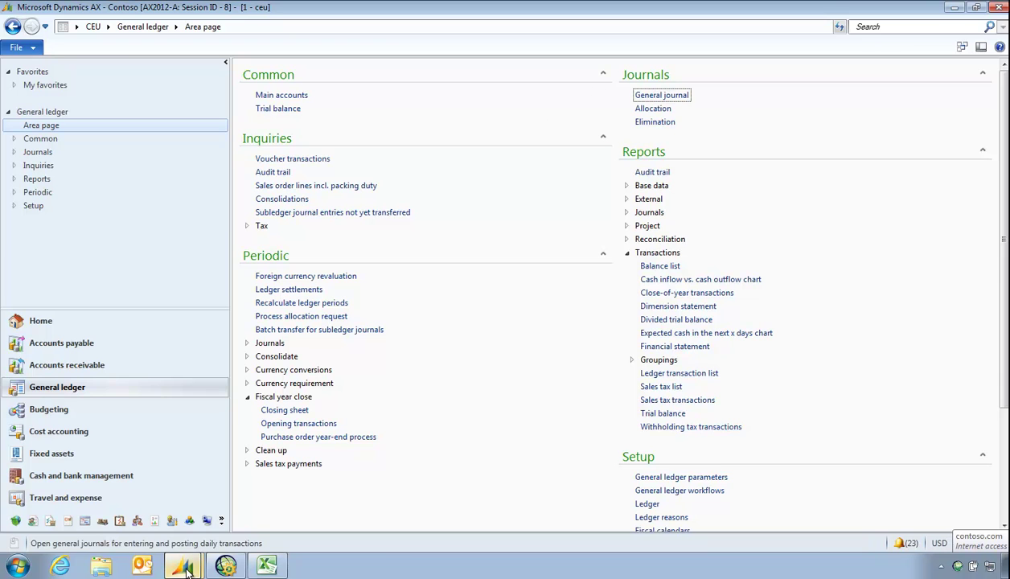
{"action": "mouse_move", "coordinate": [185, 569]}
{"action": "left_click", "coordinate": [113, 534]}
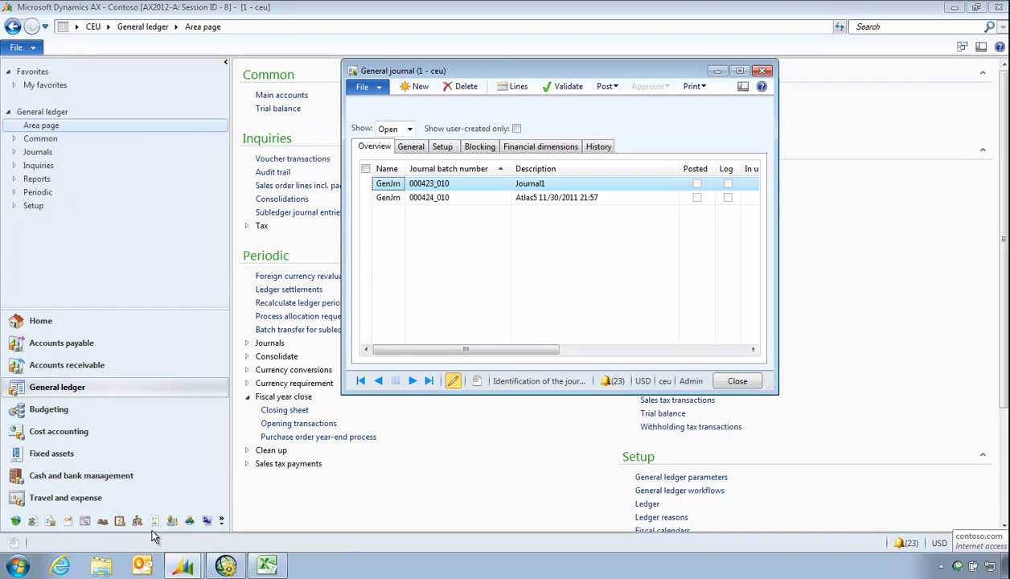
Open the lines of the uploaded journal batch 000424_010 and widen the journal voucher window to show more columns.
{"action": "left_click_drag", "start_coordinate": [493, 74], "coordinate": [249, 70]}
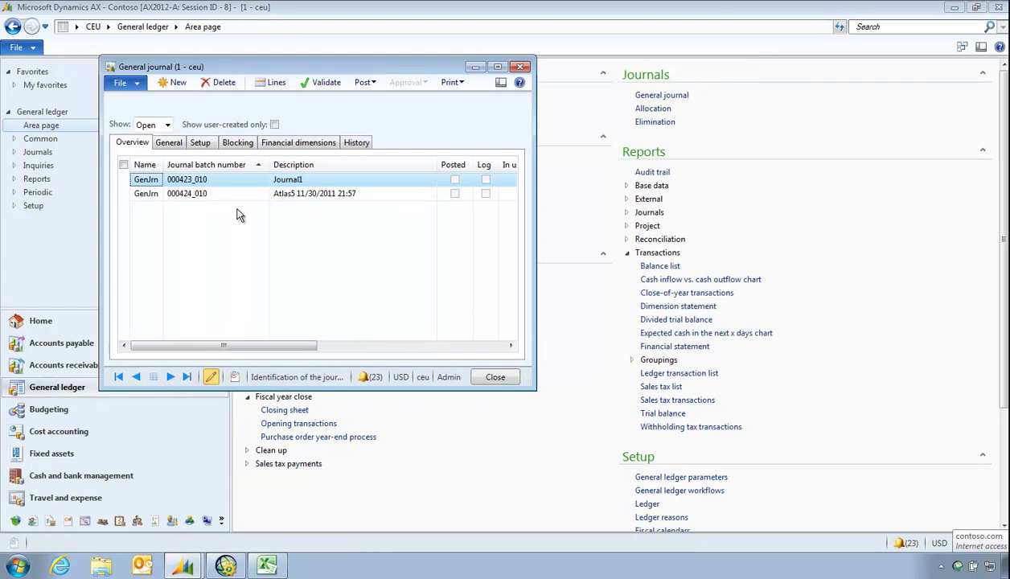
{"action": "left_click", "coordinate": [223, 196]}
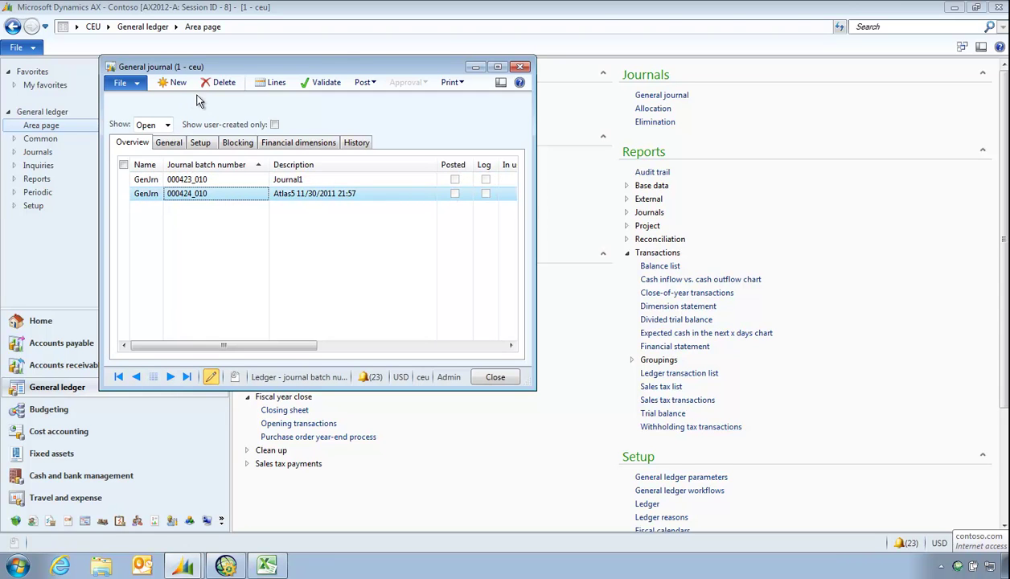
{"action": "left_click", "coordinate": [280, 83]}
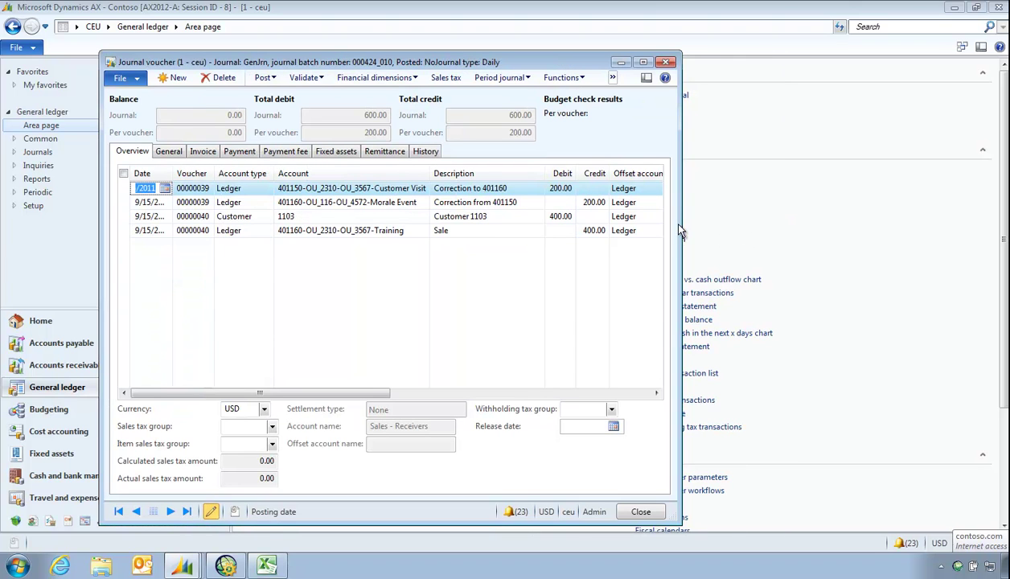
{"action": "left_click_drag", "start_coordinate": [682, 224], "coordinate": [988, 219]}
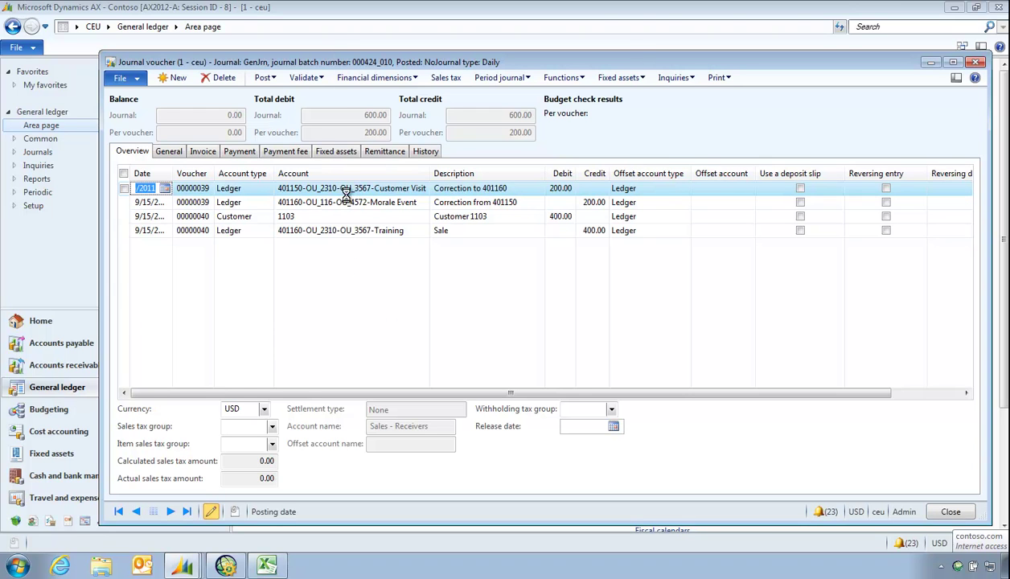
Inspect the account and dimension details of the first voucher line and the account financial dimensions of the Customer line.
{"action": "mouse_move", "coordinate": [350, 190]}
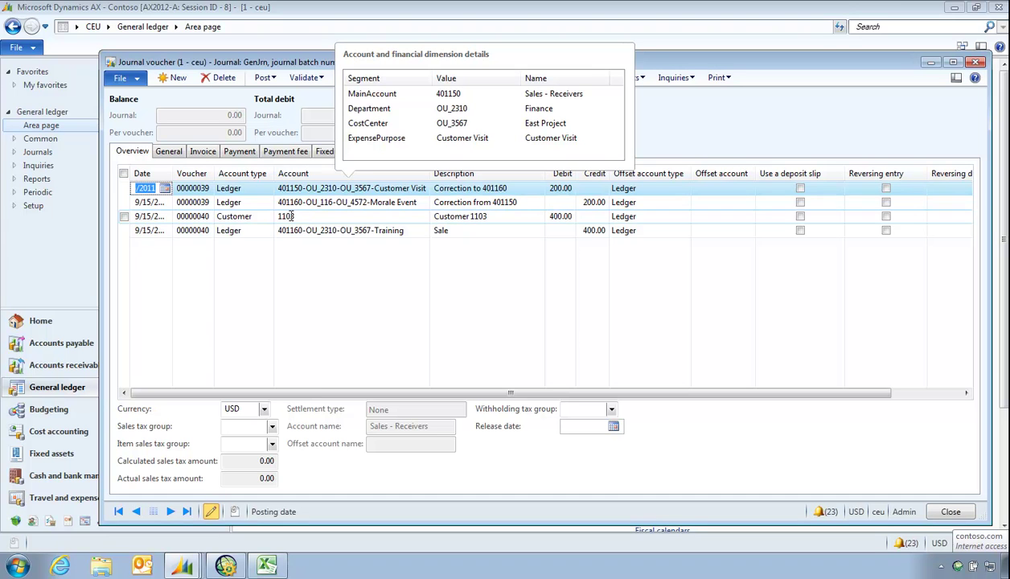
{"action": "left_click", "coordinate": [236, 216]}
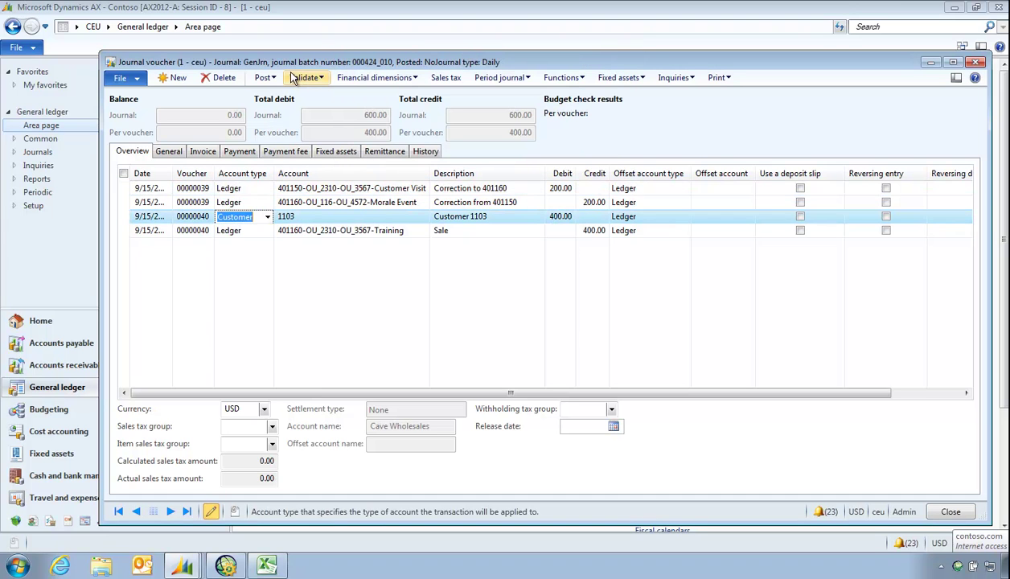
{"action": "left_click", "coordinate": [333, 75]}
{"action": "left_click", "coordinate": [370, 95]}
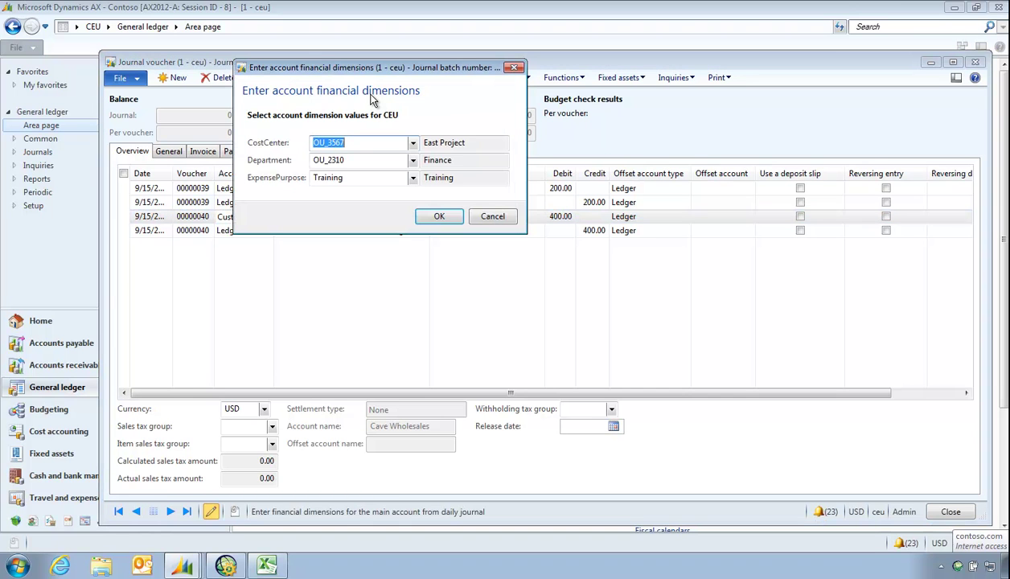
{"action": "left_click", "coordinate": [490, 217]}
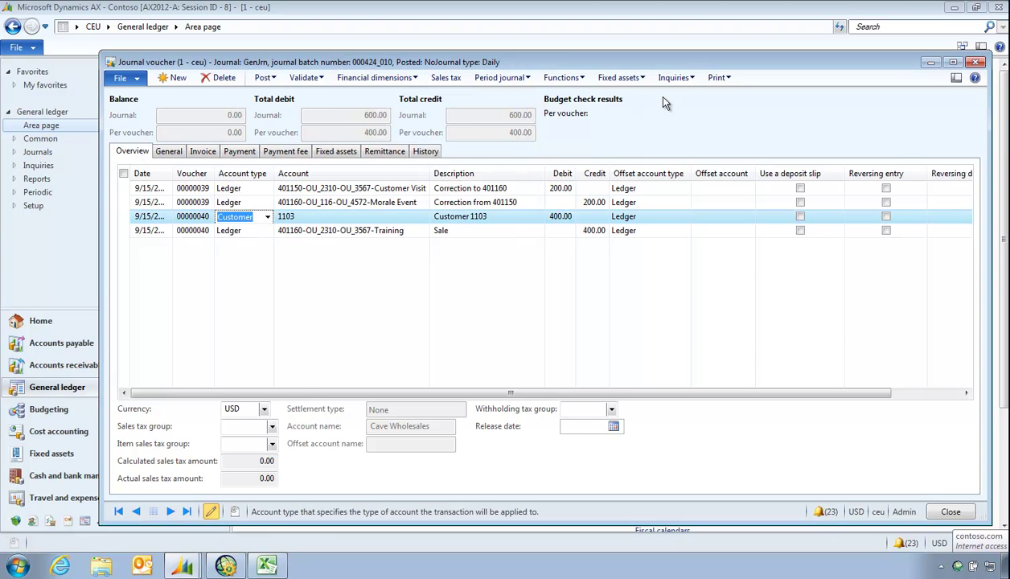
Close the journal voucher, the General journal list and the Dynamics AX window to return to the Excel workbook.
{"action": "left_click", "coordinate": [976, 63]}
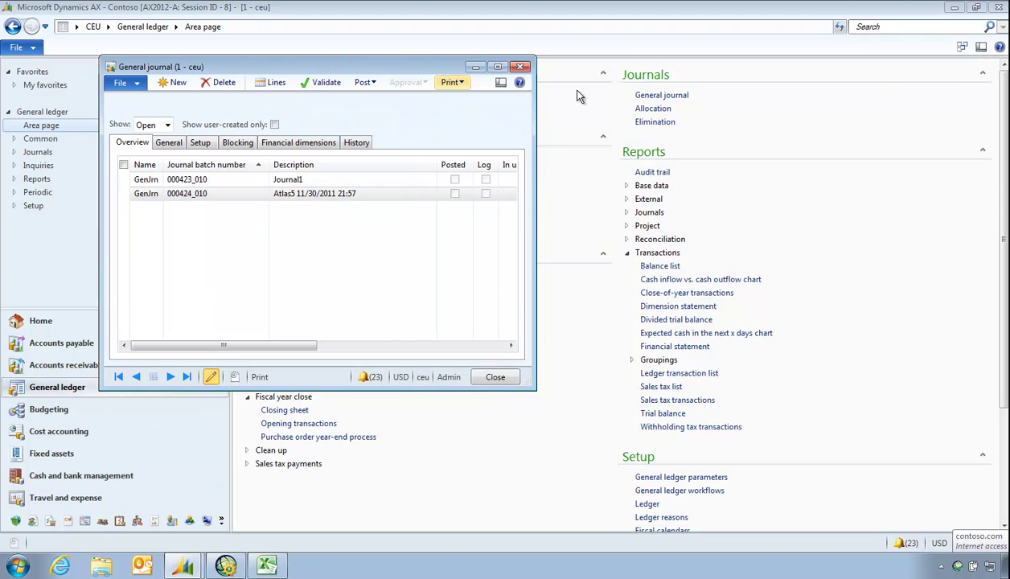
{"action": "left_click", "coordinate": [521, 66]}
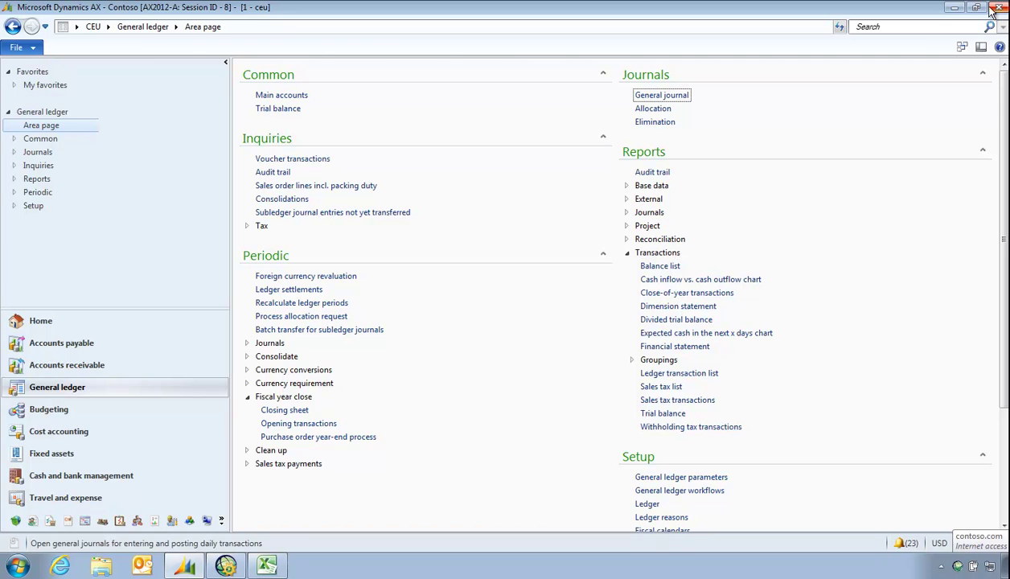
{"action": "left_click", "coordinate": [996, 8]}
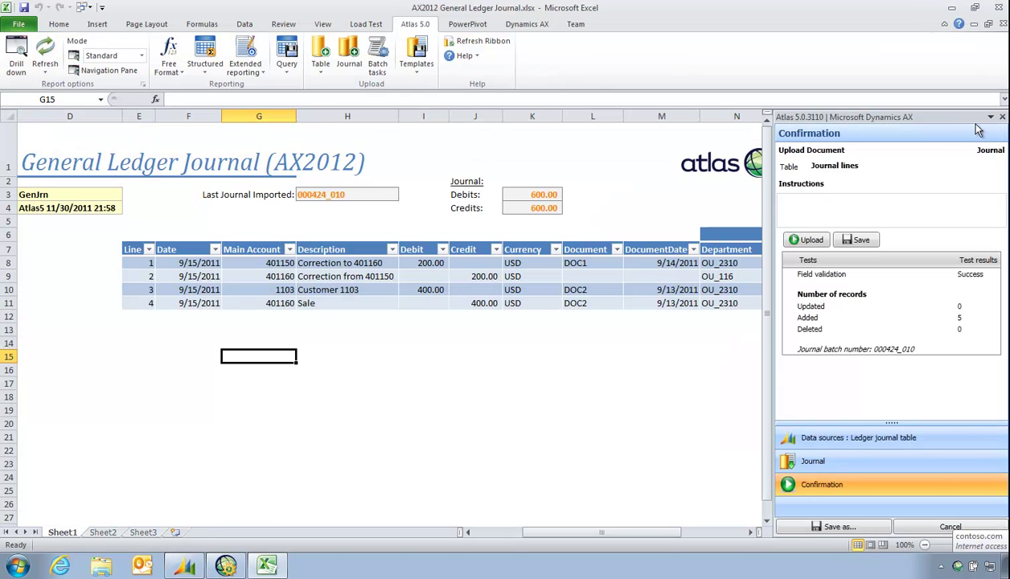
Close the Atlas upload pane and open the recent workbook AX2012 Customer Opening Balances.xlsx.
{"action": "left_click", "coordinate": [1002, 116]}
{"action": "left_click", "coordinate": [90, 344]}
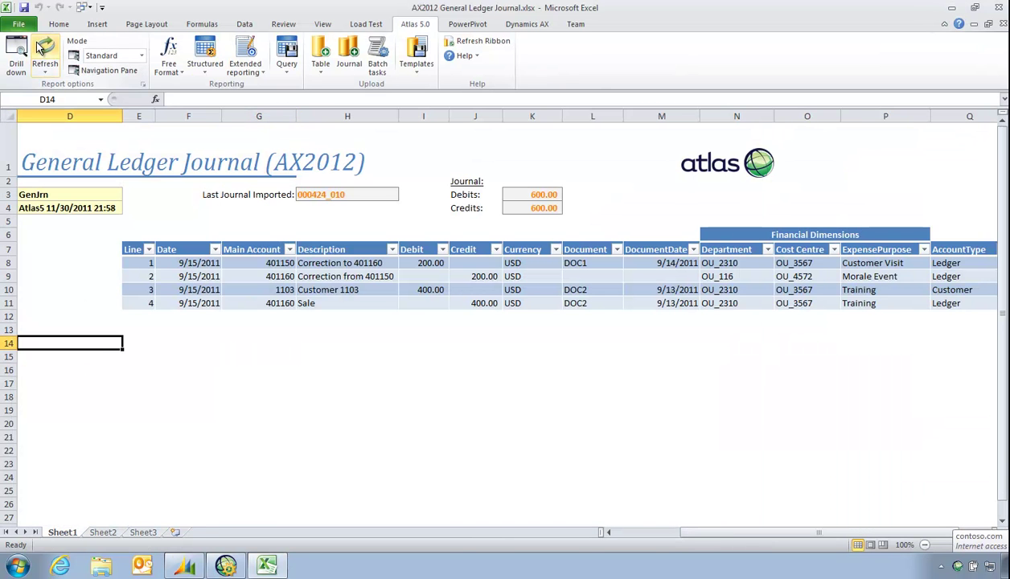
{"action": "left_click", "coordinate": [84, 7]}
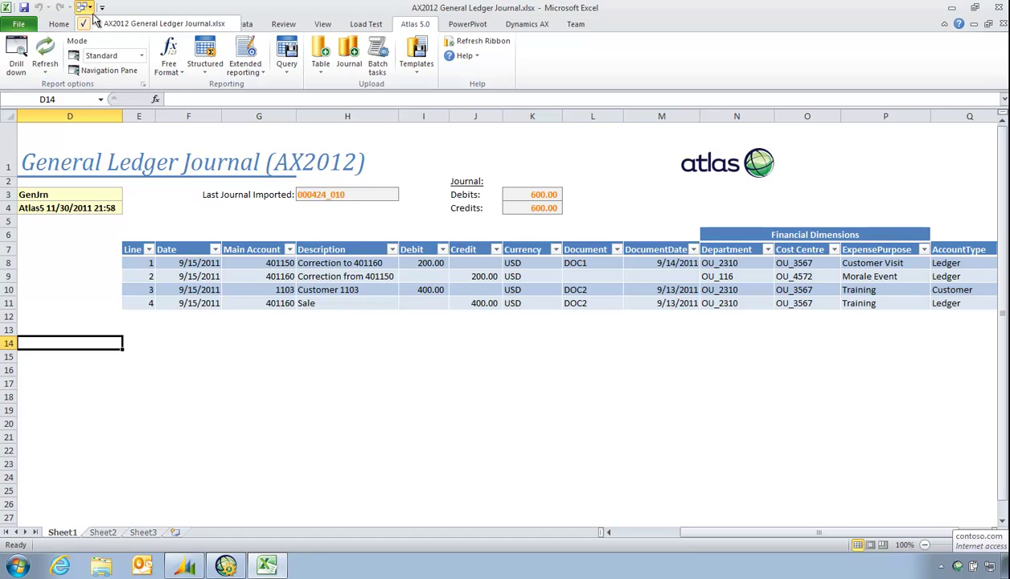
{"action": "left_click", "coordinate": [20, 26]}
{"action": "left_click", "coordinate": [19, 27]}
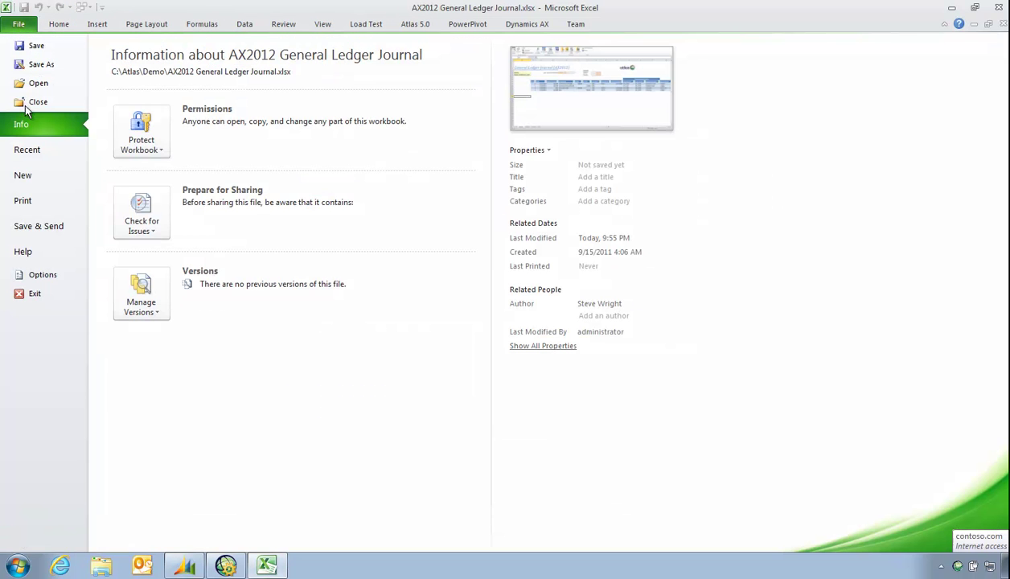
{"action": "left_click", "coordinate": [28, 153]}
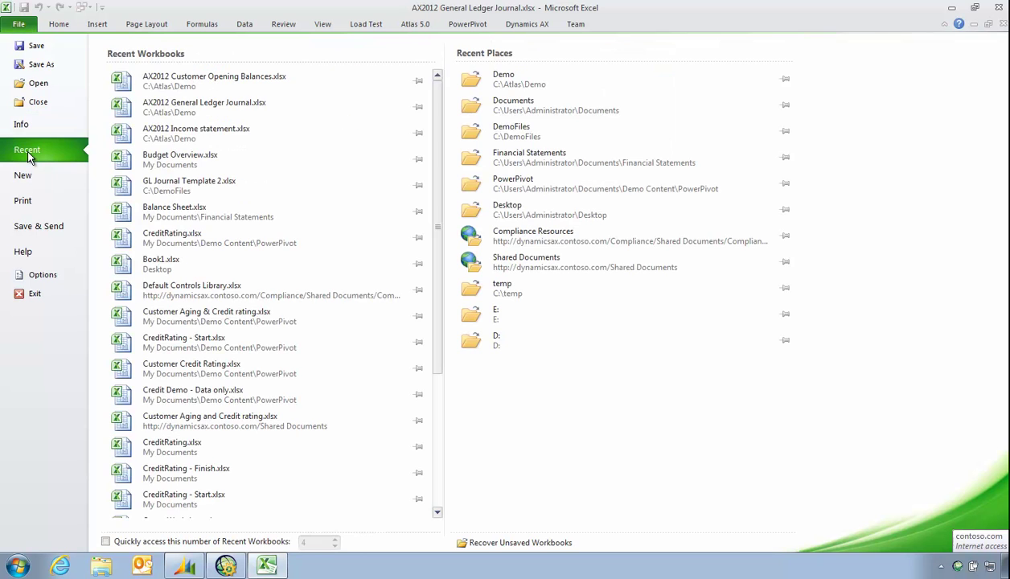
{"action": "left_click", "coordinate": [153, 81]}
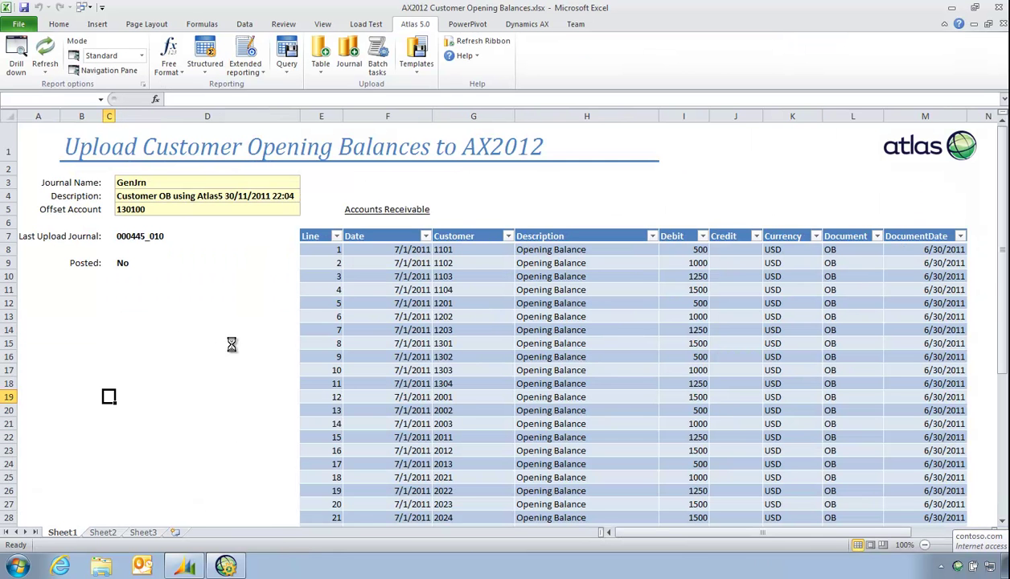
Review the customer opening balance lines and the Offset Account cell in the journal header.
{"action": "left_click", "coordinate": [223, 341]}
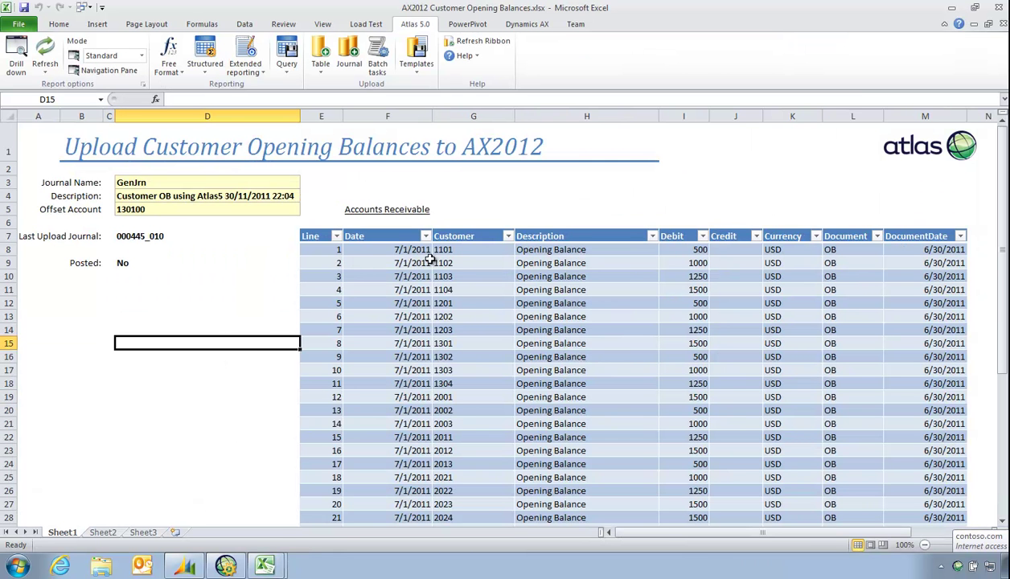
{"action": "scroll", "coordinate": [473, 295], "scroll_direction": "down", "scroll_amount": 5}
{"action": "scroll", "coordinate": [473, 295], "scroll_direction": "up", "scroll_amount": 5}
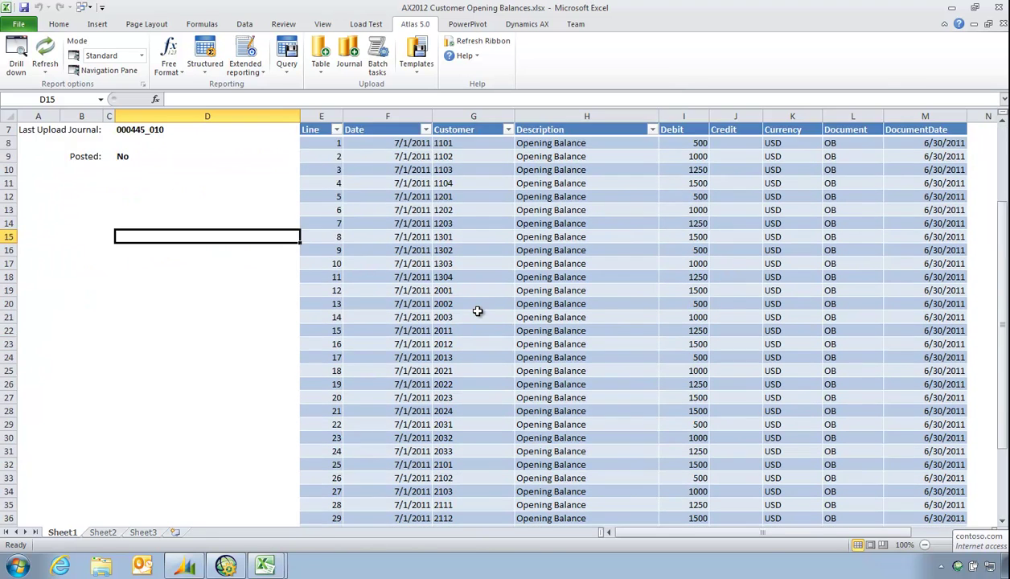
{"action": "left_click", "coordinate": [155, 211]}
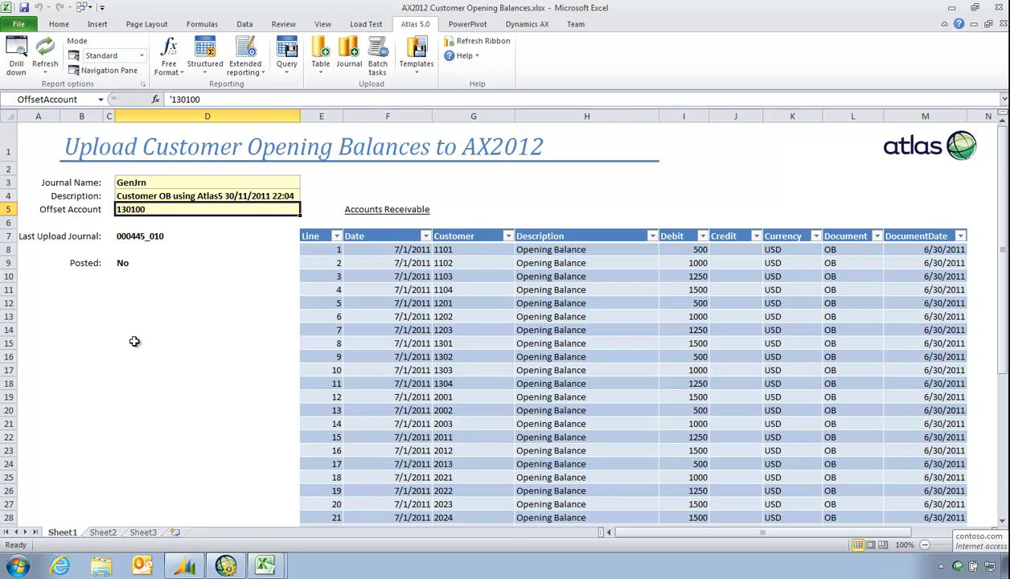
{"action": "left_click", "coordinate": [134, 341]}
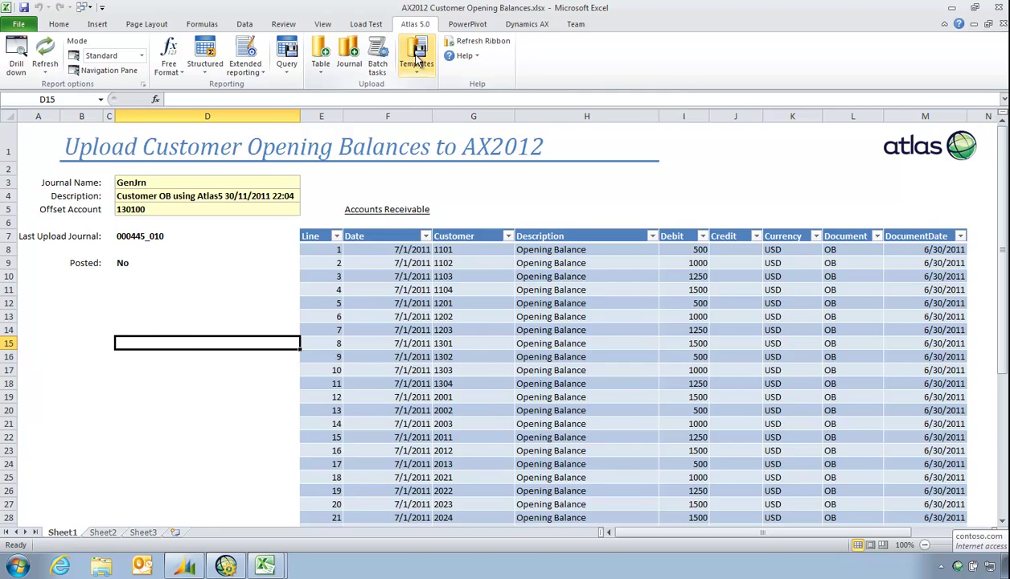
Upload the opening balances to Dynamics AX as a journal using the Customer Opening Balances template.
{"action": "left_click", "coordinate": [351, 58]}
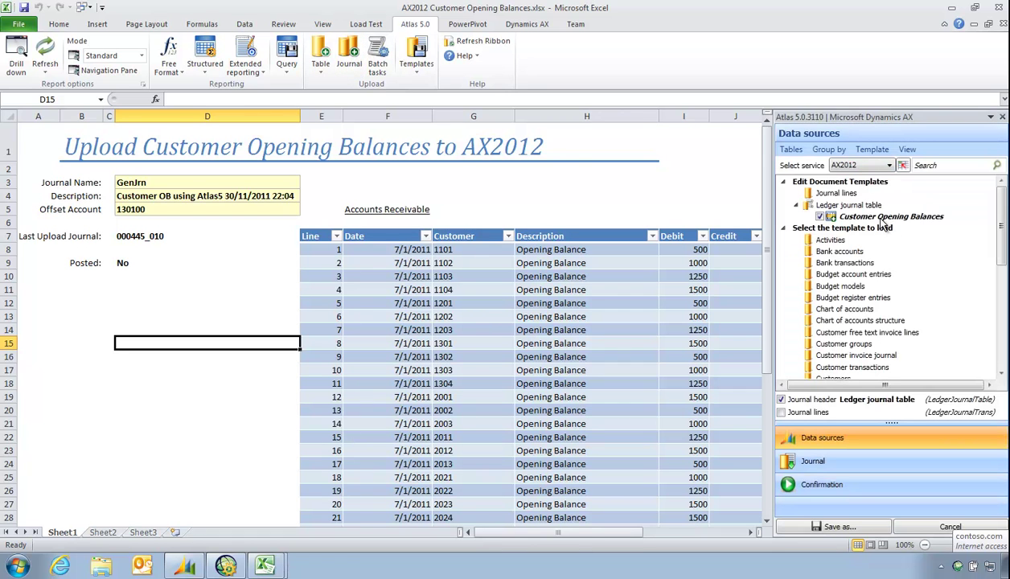
{"action": "left_click", "coordinate": [853, 483]}
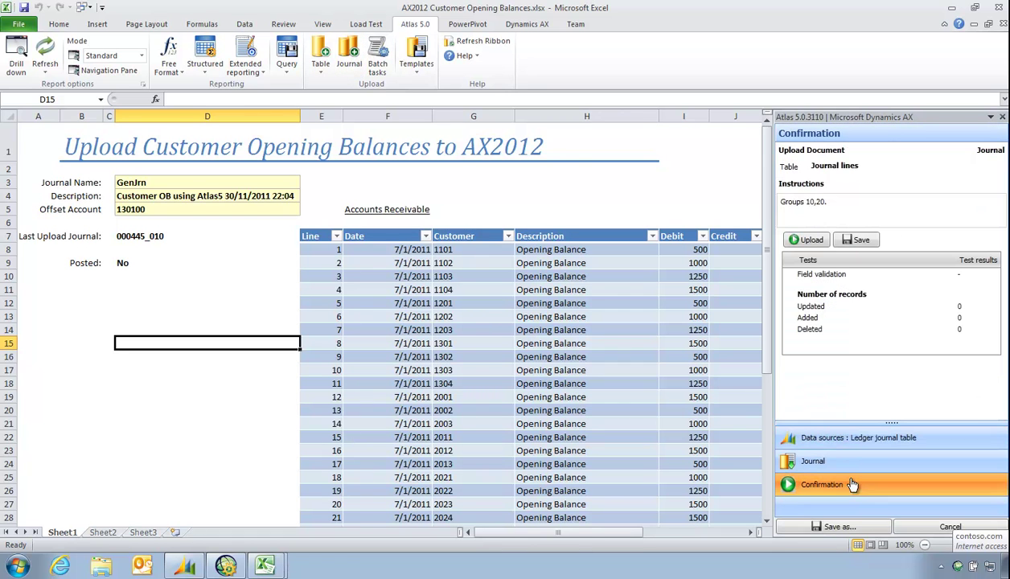
{"action": "left_click", "coordinate": [808, 241]}
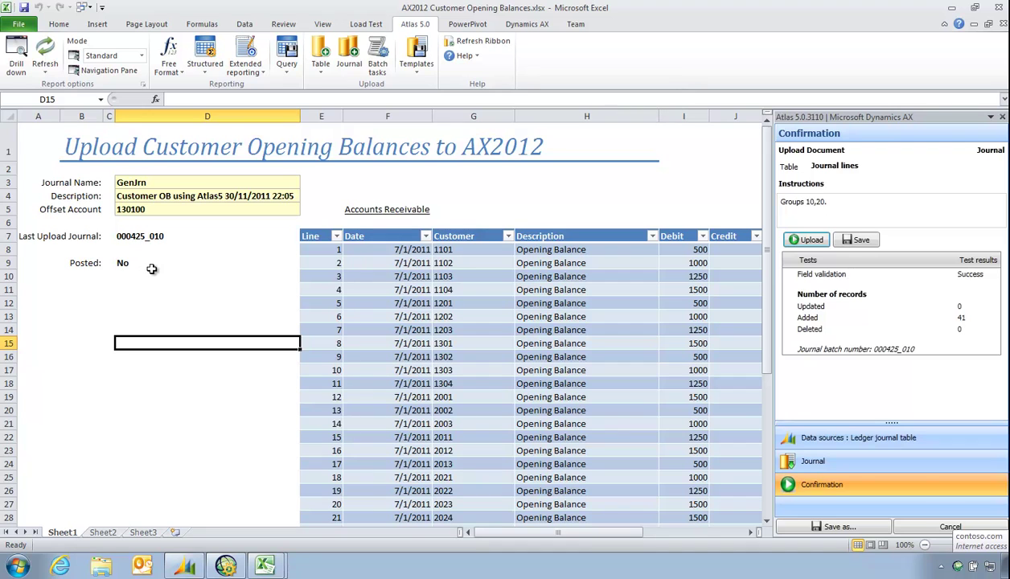
{"action": "left_click", "coordinate": [56, 314]}
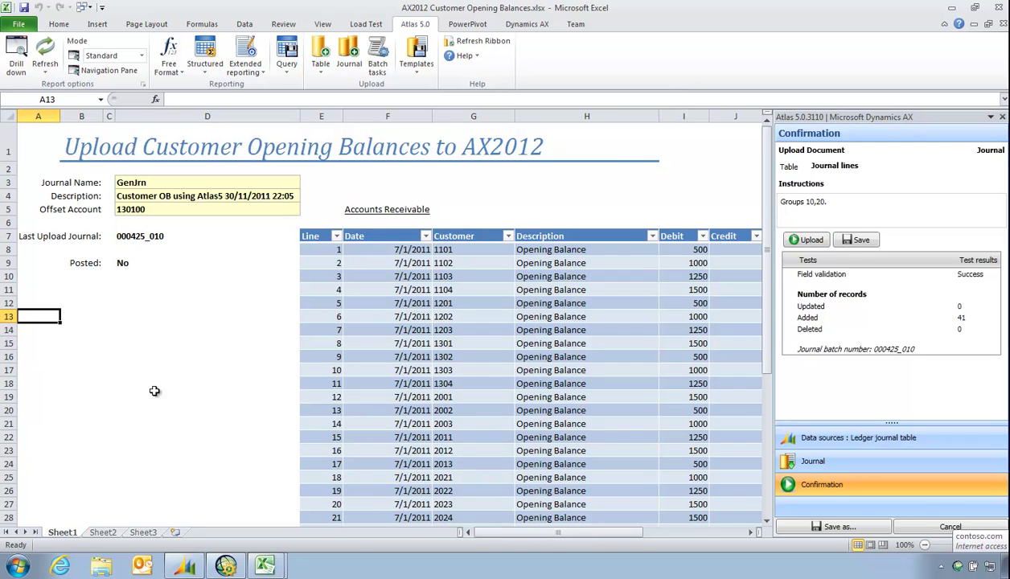
Switch to Microsoft Dynamics AX and open the lines of general journal batch 000425_010.
{"action": "left_click", "coordinate": [182, 553]}
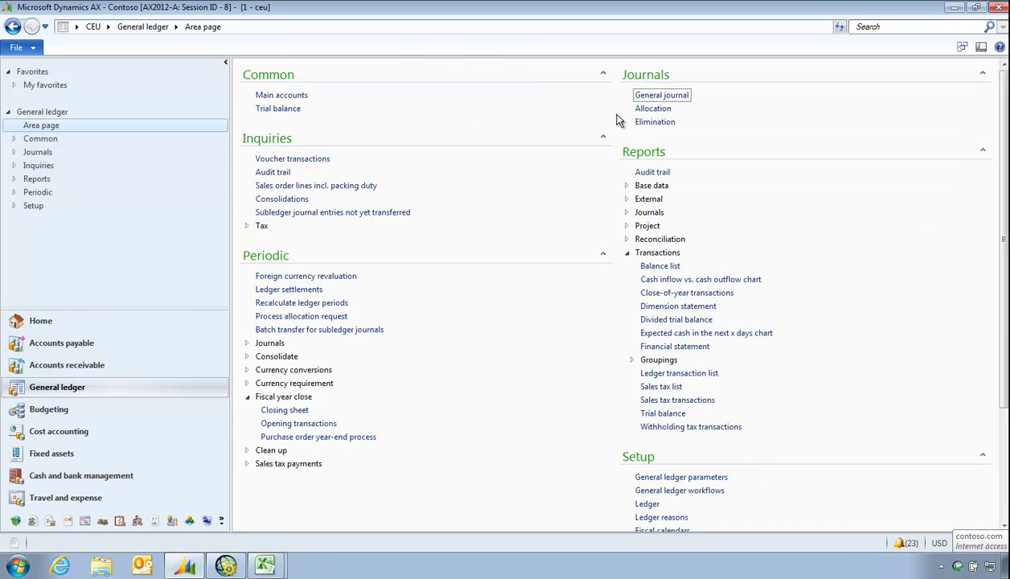
{"action": "left_click", "coordinate": [658, 96]}
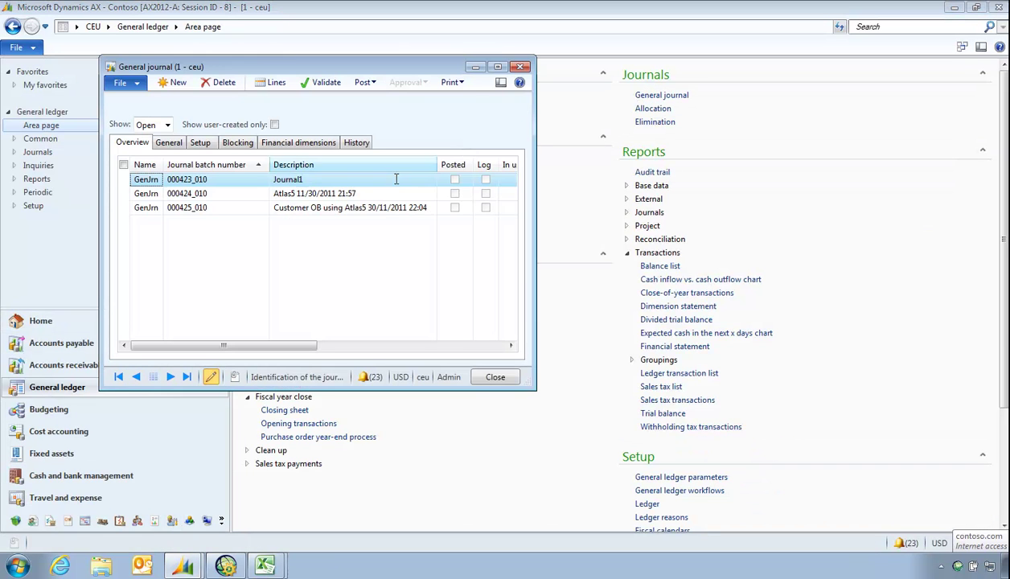
{"action": "left_click", "coordinate": [192, 211]}
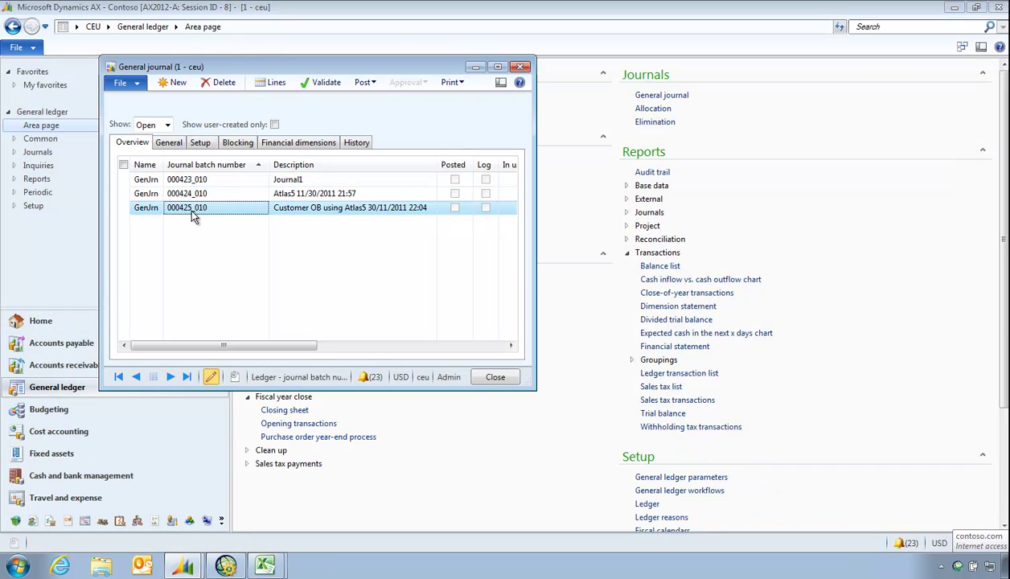
{"action": "left_click", "coordinate": [270, 83]}
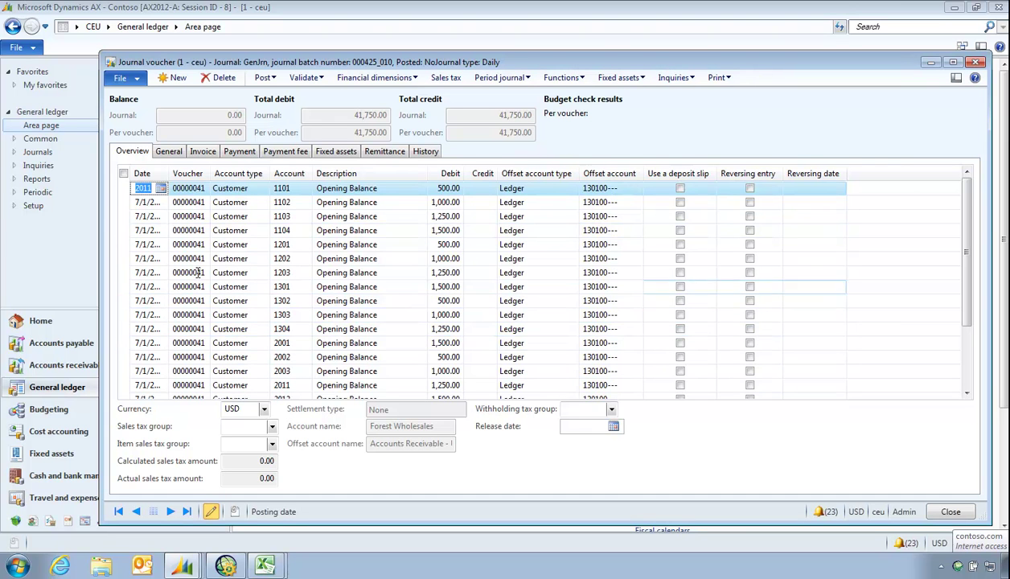
Widen the Date column of the journal voucher and review the uploaded customer opening balance lines.
{"action": "scroll", "coordinate": [177, 241], "scroll_direction": "down", "scroll_amount": 3}
{"action": "left_click_drag", "start_coordinate": [170, 173], "coordinate": [193, 174]}
{"action": "scroll", "coordinate": [219, 247], "scroll_direction": "down", "scroll_amount": 4}
{"action": "scroll", "coordinate": [217, 272], "scroll_direction": "up", "scroll_amount": 7}
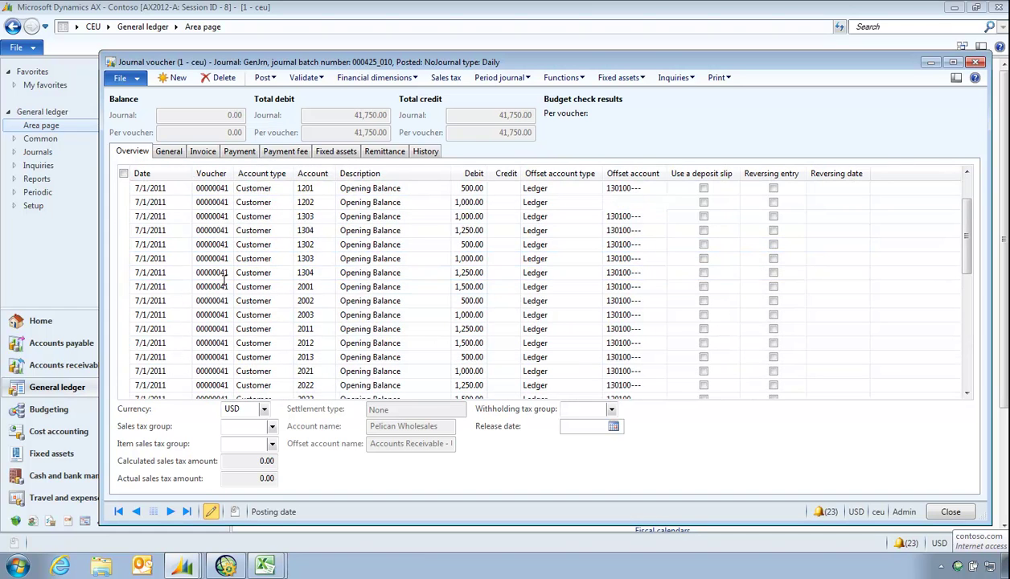
{"action": "left_click", "coordinate": [217, 272]}
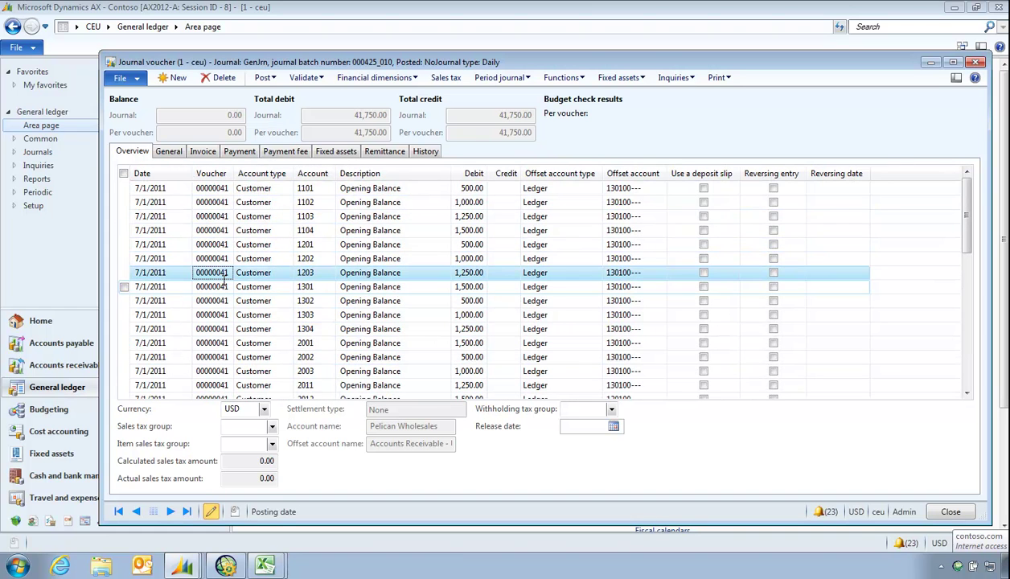
Close the journal voucher and switch back to the AX2012 General Ledger Journal.xlsx workbook in Excel.
{"action": "left_click", "coordinate": [975, 63]}
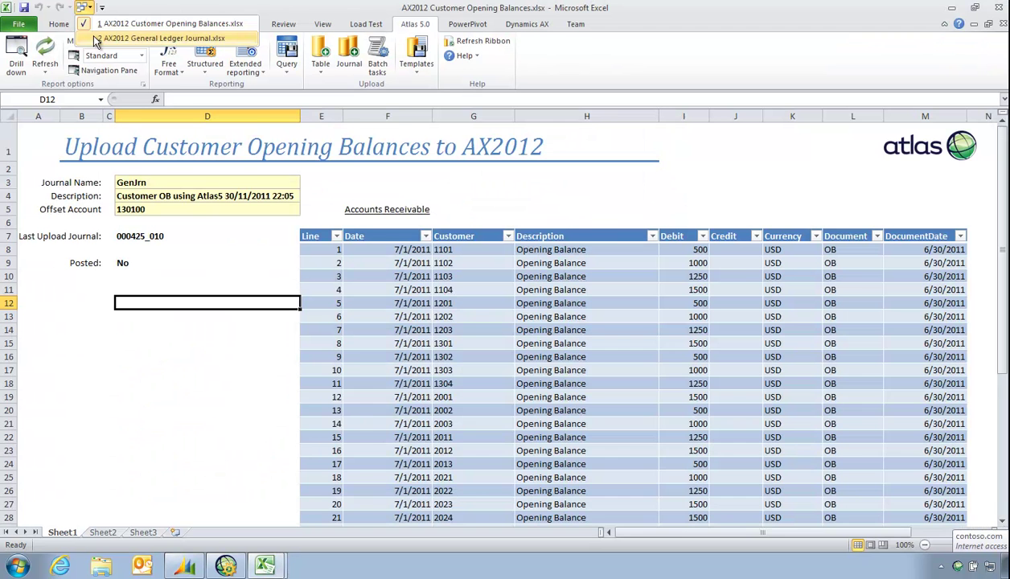
{"action": "left_click", "coordinate": [120, 27]}
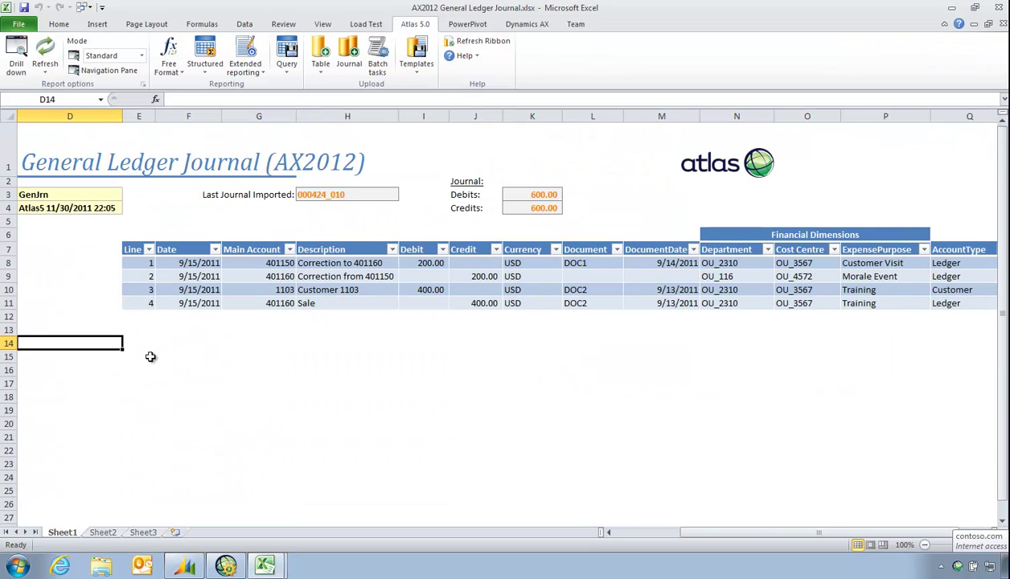
{"action": "left_click", "coordinate": [151, 356]}
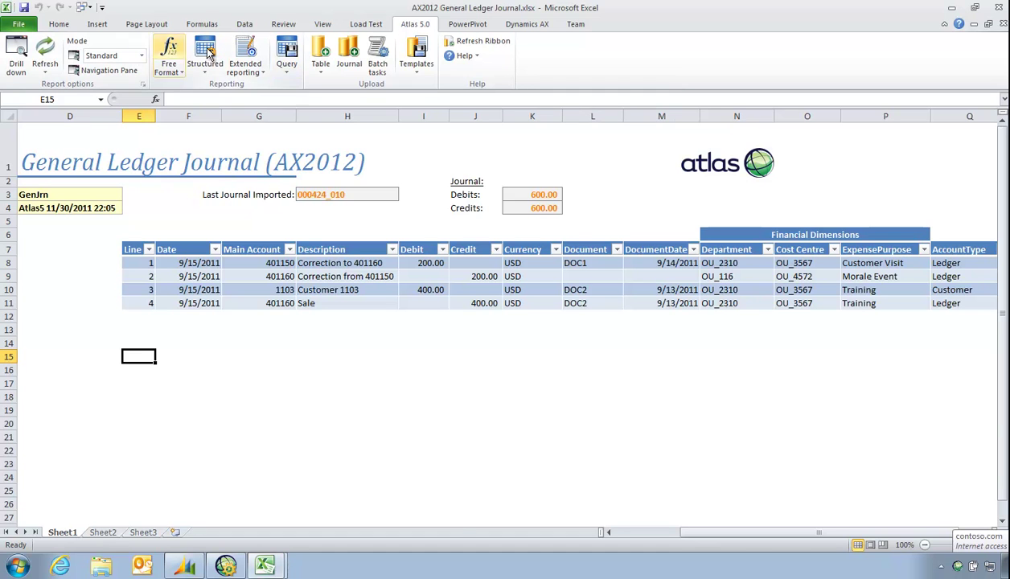
Open the Daily GL Journal template's field mapping and inspect its header and line criteria, including the Date field.
{"action": "left_click", "coordinate": [349, 54]}
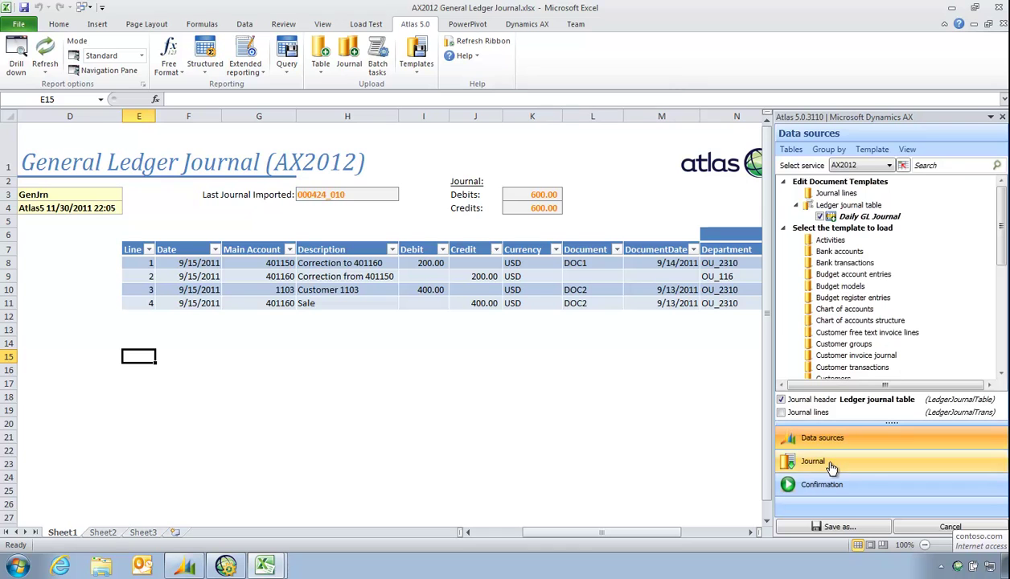
{"action": "left_click", "coordinate": [833, 468]}
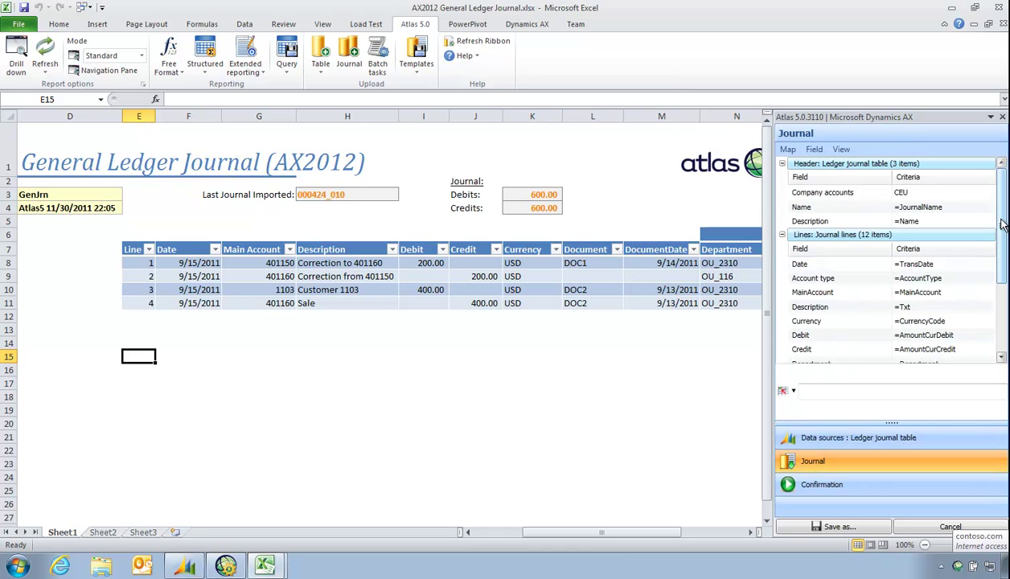
{"action": "scroll", "coordinate": [1004, 306], "scroll_direction": "down", "scroll_amount": 2}
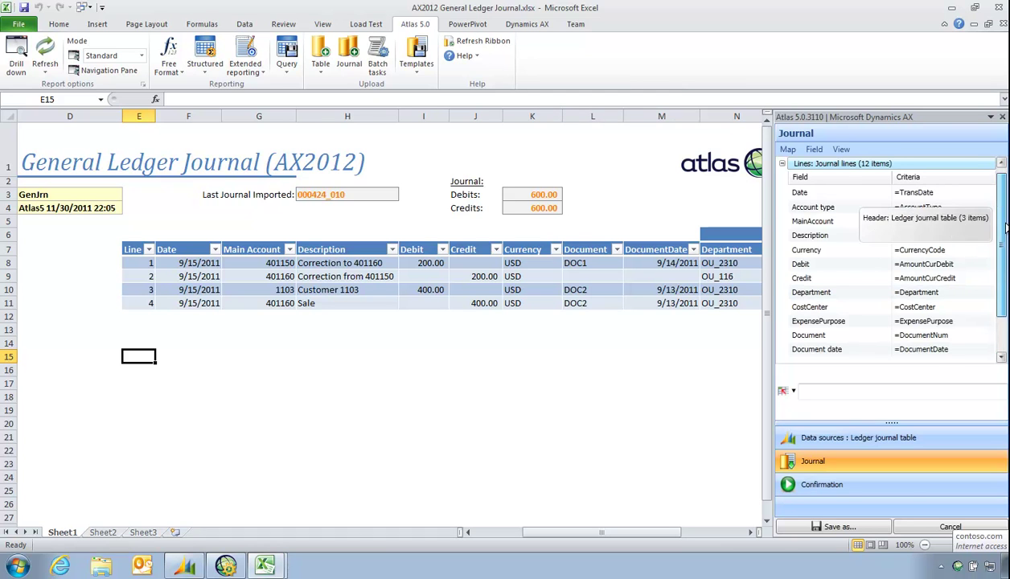
{"action": "scroll", "coordinate": [1005, 216], "scroll_direction": "up", "scroll_amount": 2}
{"action": "left_click", "coordinate": [788, 265]}
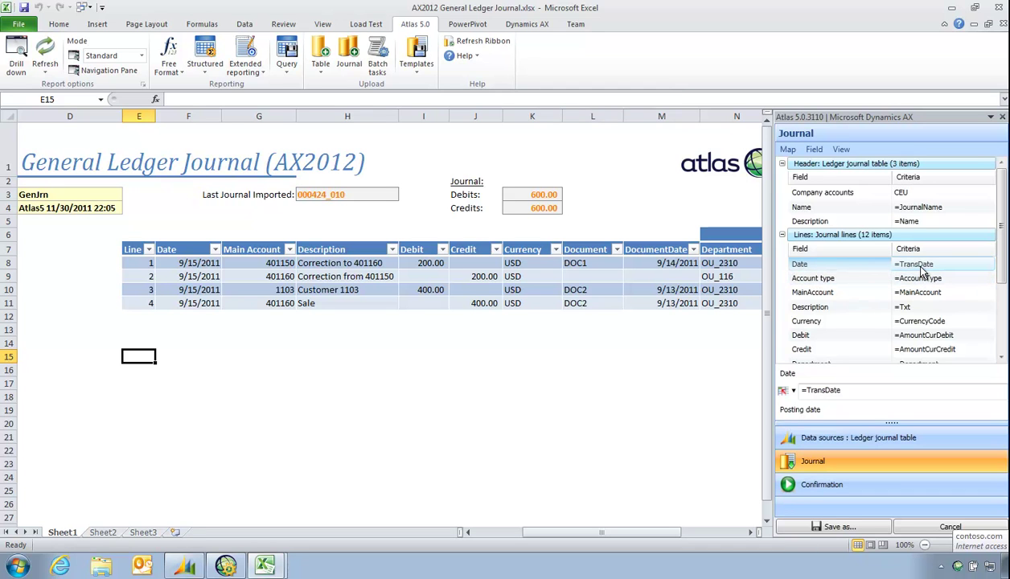
Go to the named ranges TransDate, AccountType and MainAccount in turn to see which table columns they cover.
{"action": "left_click", "coordinate": [101, 99]}
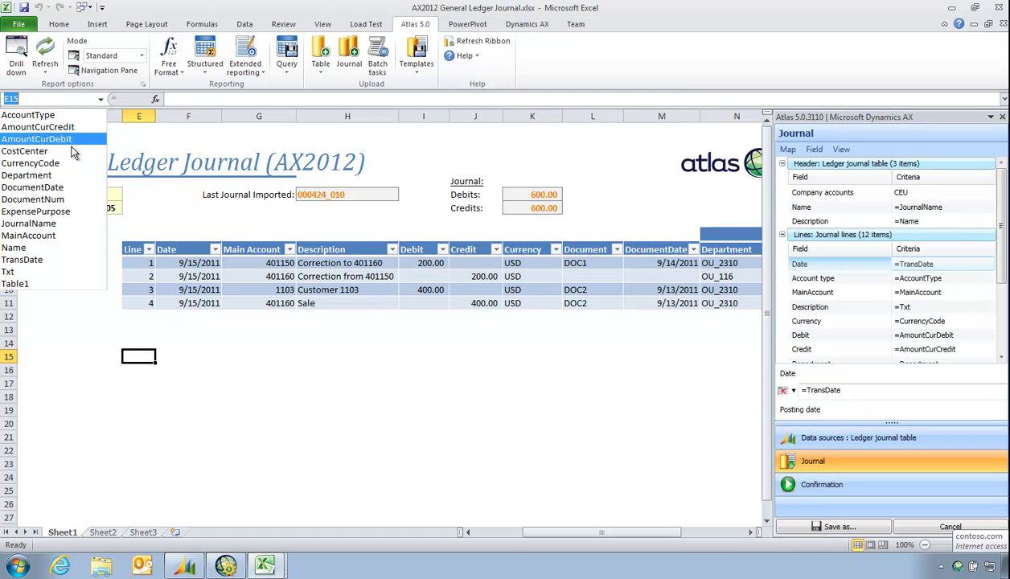
{"action": "left_click", "coordinate": [23, 260]}
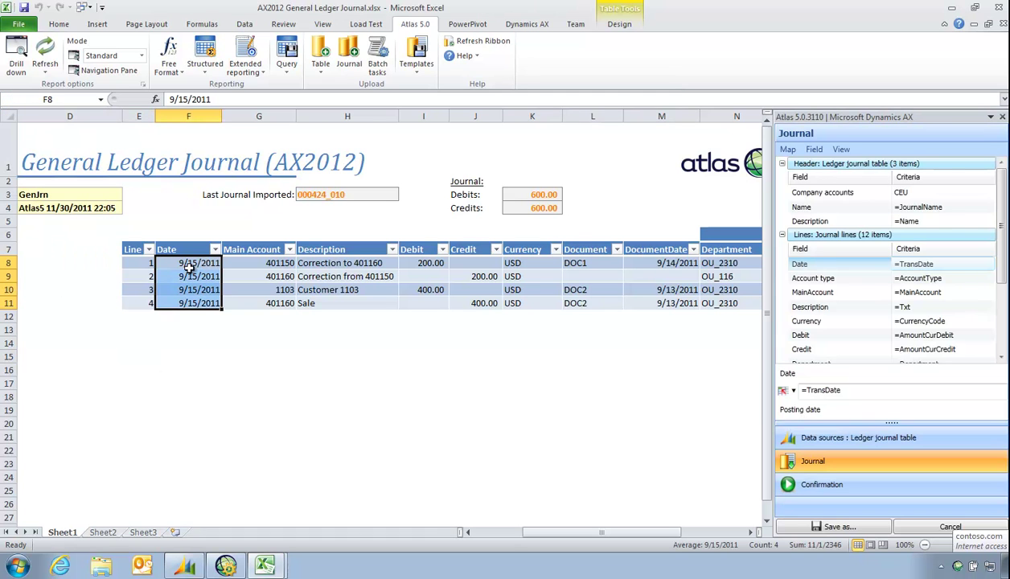
{"action": "left_click", "coordinate": [100, 99]}
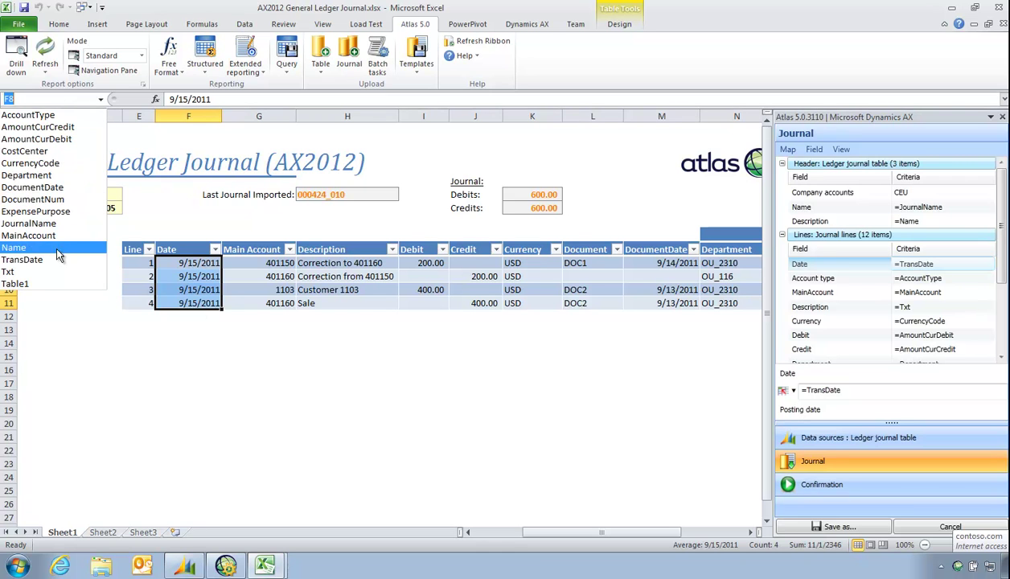
{"action": "left_click", "coordinate": [69, 113]}
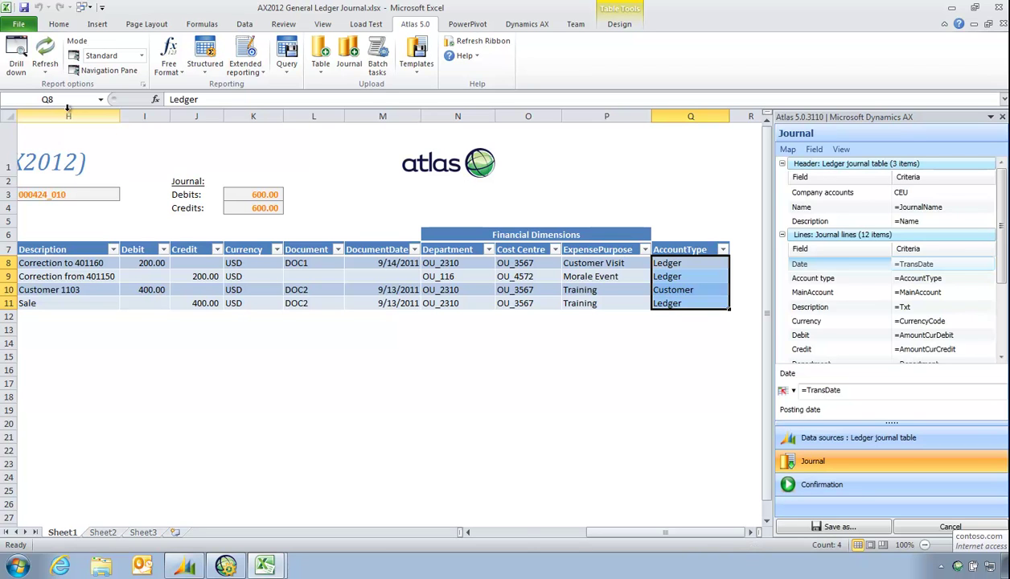
{"action": "left_click", "coordinate": [101, 99]}
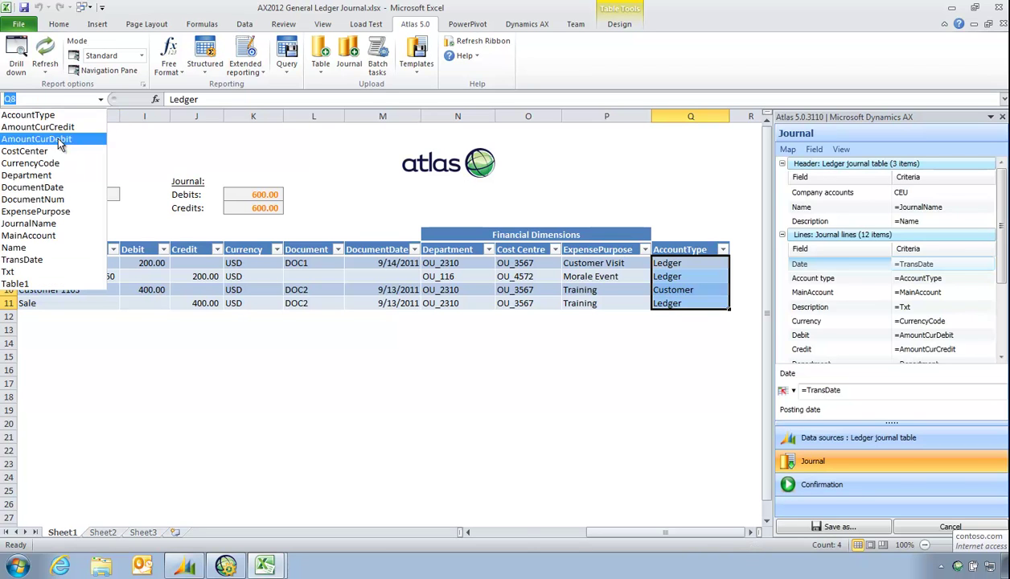
{"action": "left_click", "coordinate": [49, 236]}
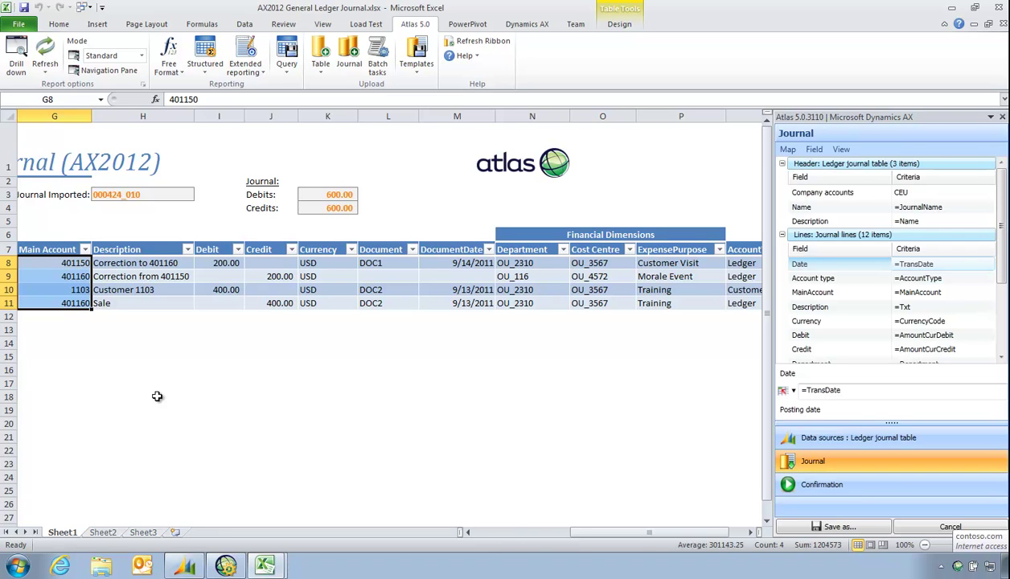
Inspect the header's Name field criteria and go to the JournalName named range to see which cell it covers.
{"action": "left_click", "coordinate": [515, 532]}
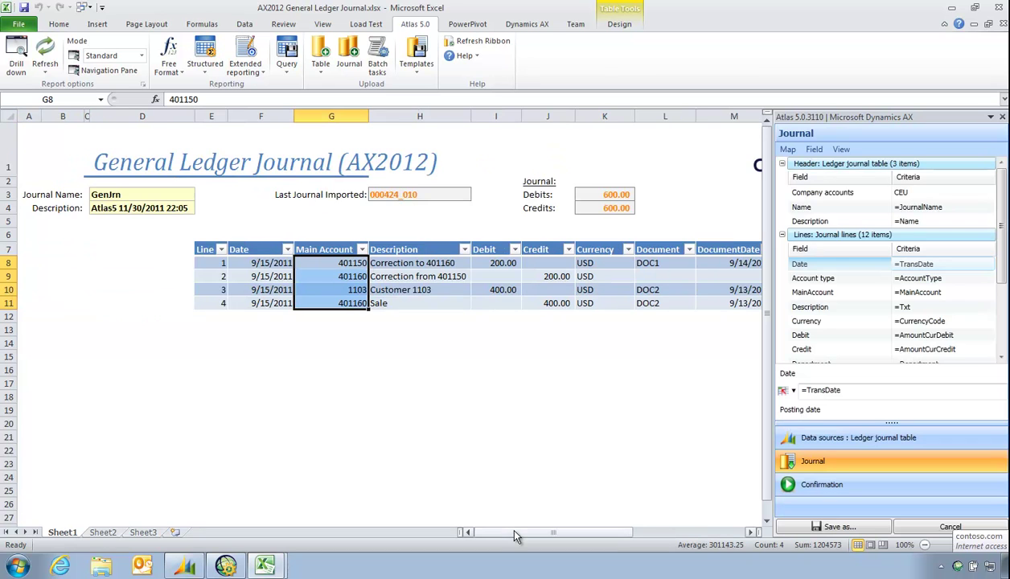
{"action": "left_click", "coordinate": [836, 207]}
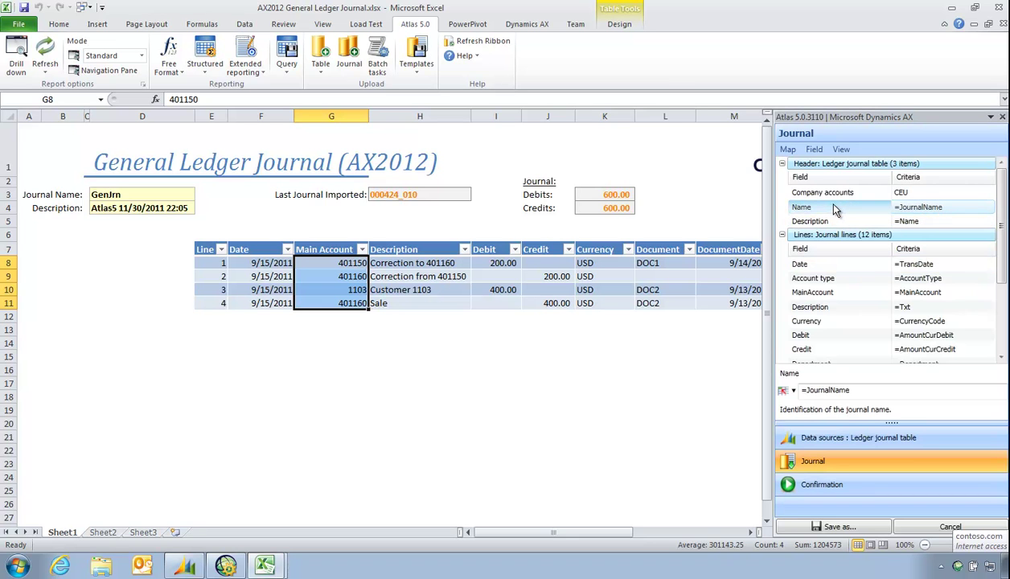
{"action": "left_click", "coordinate": [102, 99]}
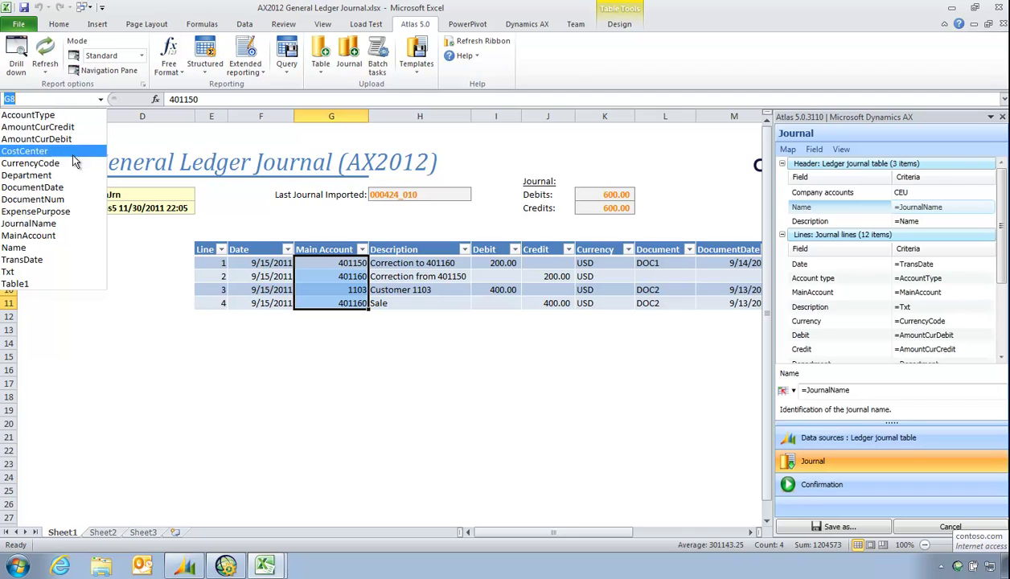
{"action": "left_click", "coordinate": [80, 223]}
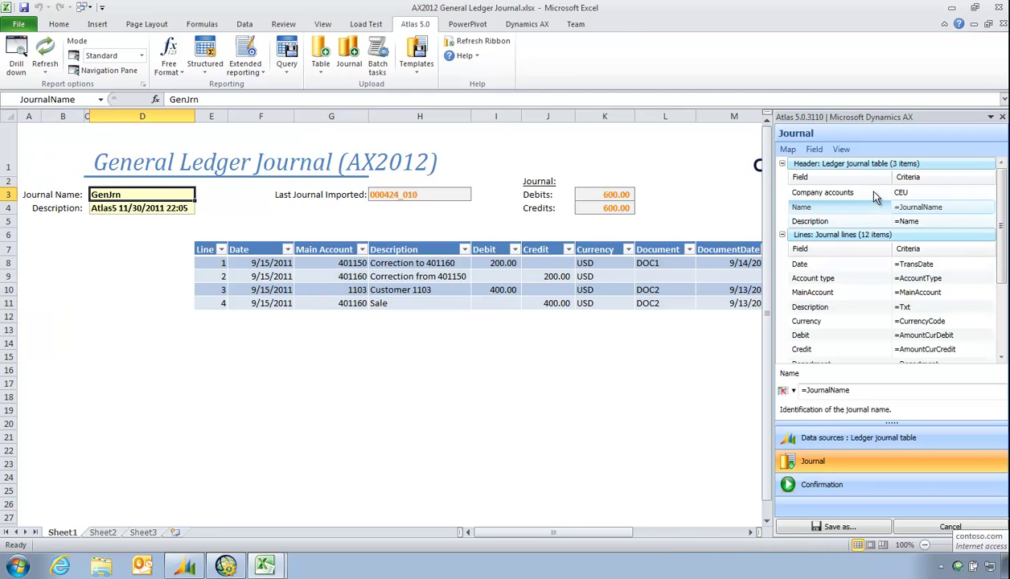
Map the journal header's Name field to the journal name cell $D$3 by picking the range on the sheet.
{"action": "right_click", "coordinate": [864, 211]}
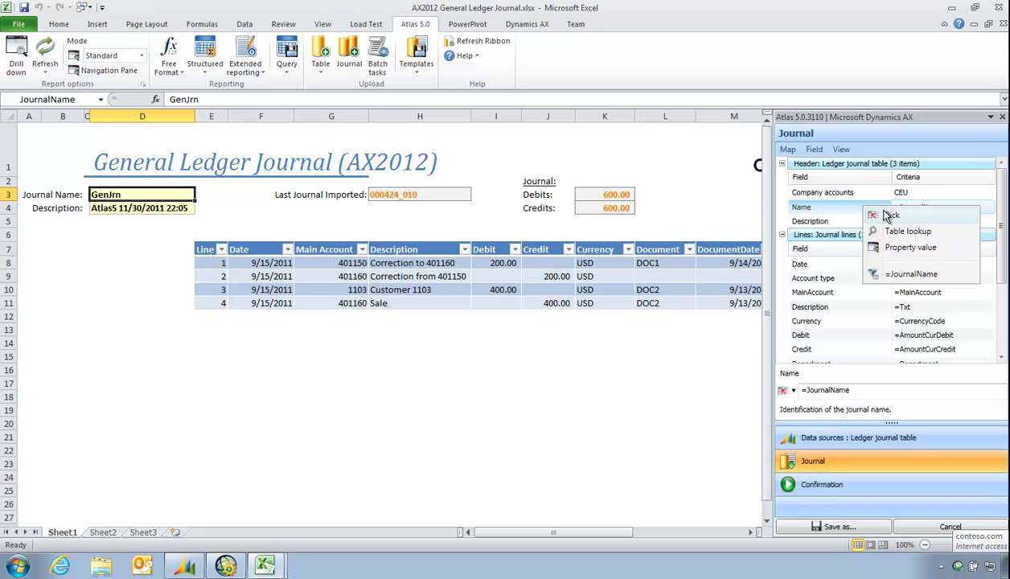
{"action": "left_click", "coordinate": [873, 216]}
{"action": "left_click", "coordinate": [145, 196]}
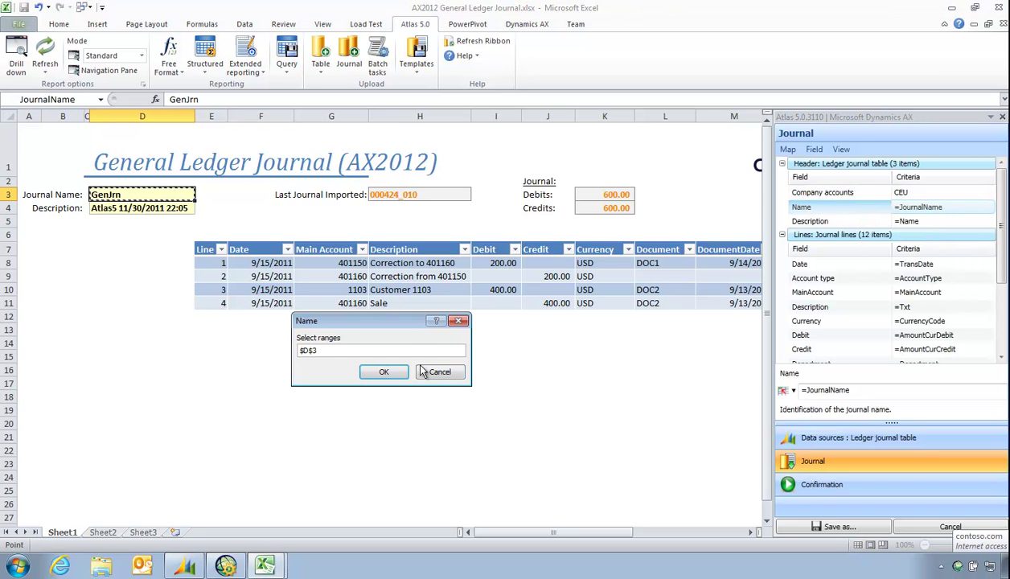
{"action": "left_click", "coordinate": [383, 372]}
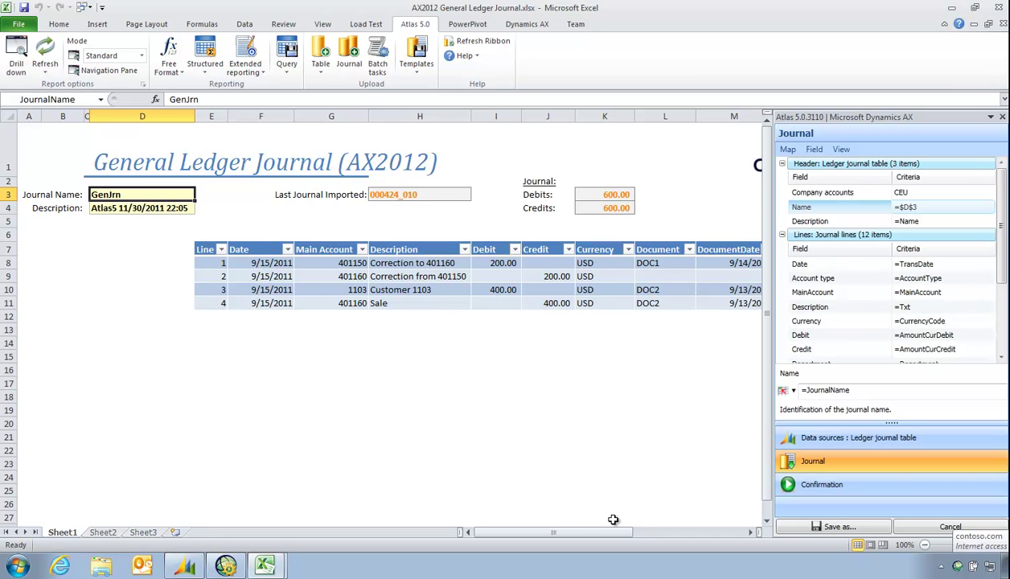
Add a new row after the last AccountType cell of the journal table and number it line 5.
{"action": "left_click_drag", "start_coordinate": [613, 523], "coordinate": [689, 540]}
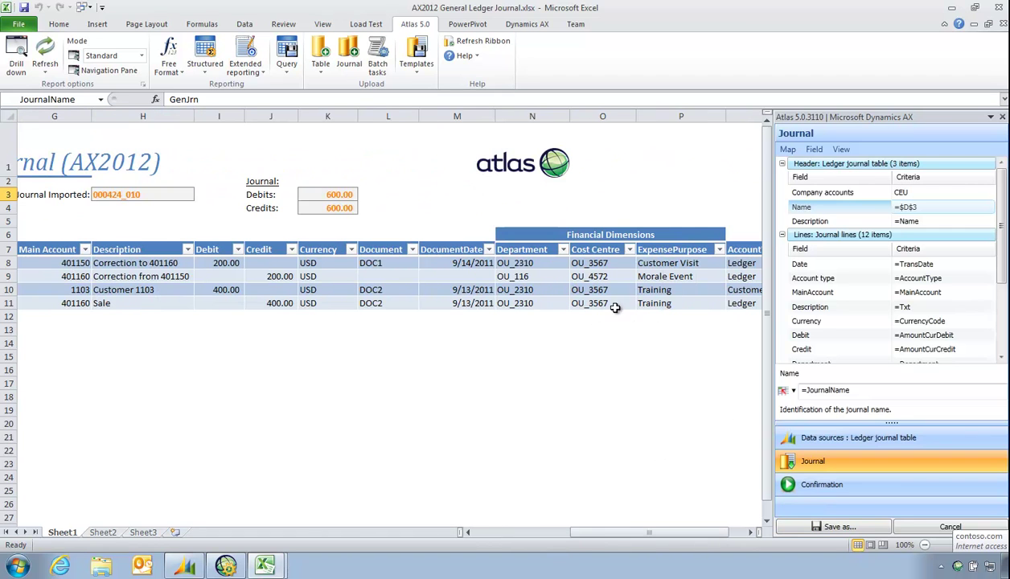
{"action": "left_click", "coordinate": [605, 303]}
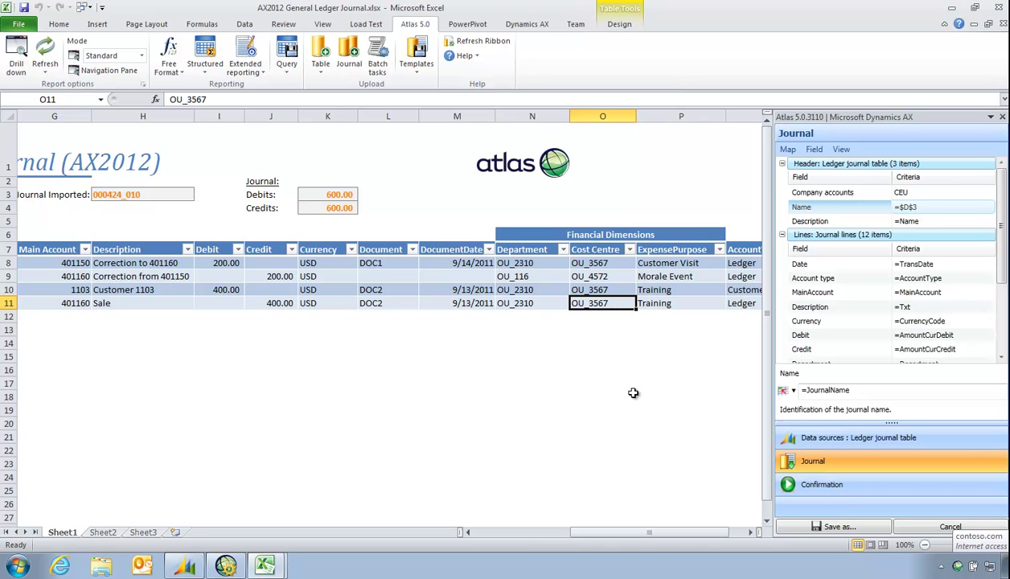
{"action": "key", "text": "Left"}
{"action": "key", "text": "Left"}
{"action": "key", "text": "Left"}
{"action": "key", "text": "Left"}
{"action": "key", "text": "Left"}
{"action": "key", "text": "Left"}
{"action": "key", "text": "Left"}
{"action": "key", "text": "Left"}
{"action": "key", "text": "Right"}
{"action": "key", "text": "Right"}
{"action": "key", "text": "Right"}
{"action": "key", "text": "Right"}
{"action": "key", "text": "Right"}
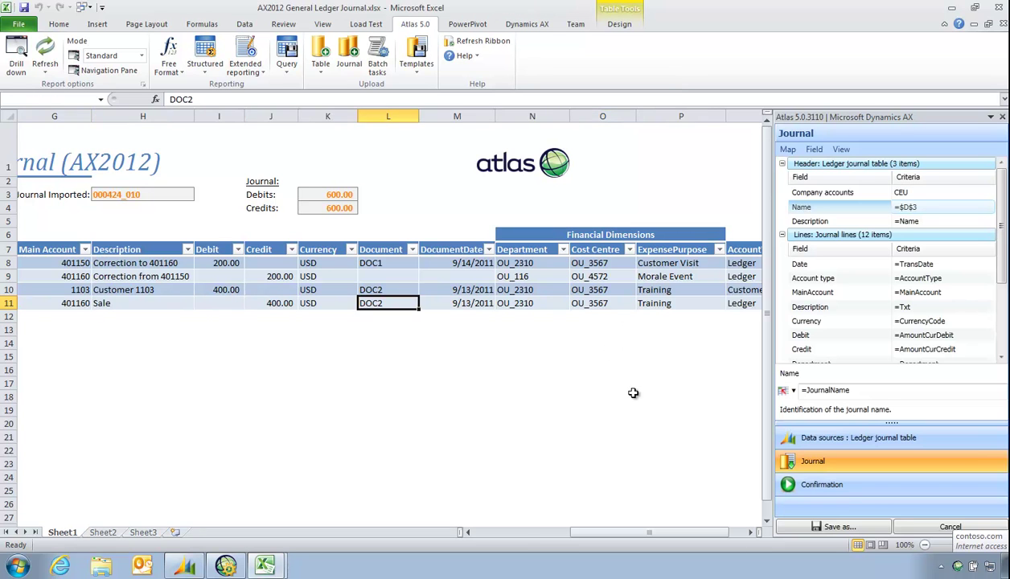
{"action": "key", "text": "Right"}
{"action": "key", "text": "Right"}
{"action": "key", "text": "Right"}
{"action": "key", "text": "Right"}
{"action": "key", "text": "Right"}
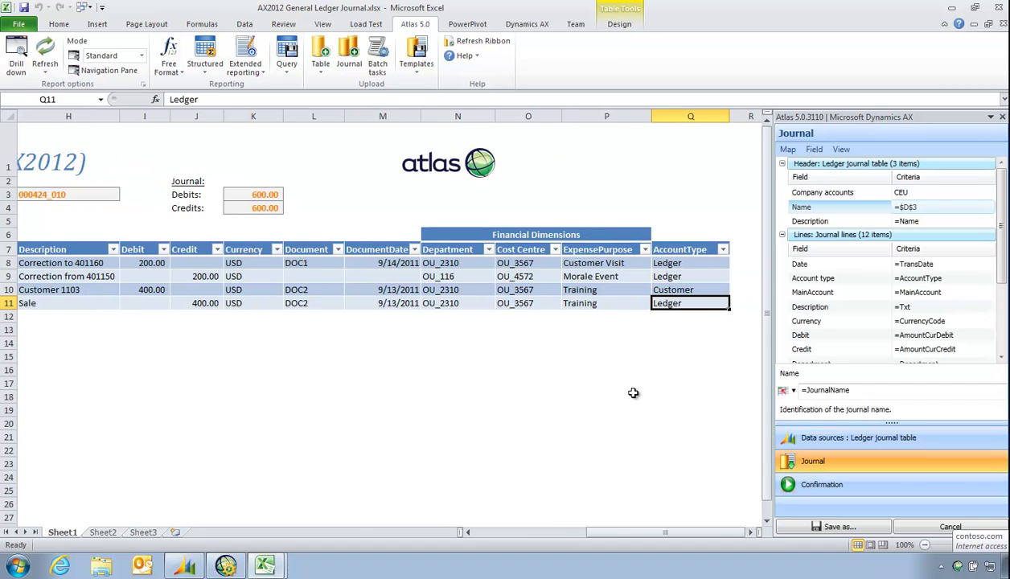
{"action": "key", "text": "Tab"}
{"action": "type", "text": "5"}
{"action": "key", "text": "Tab"}
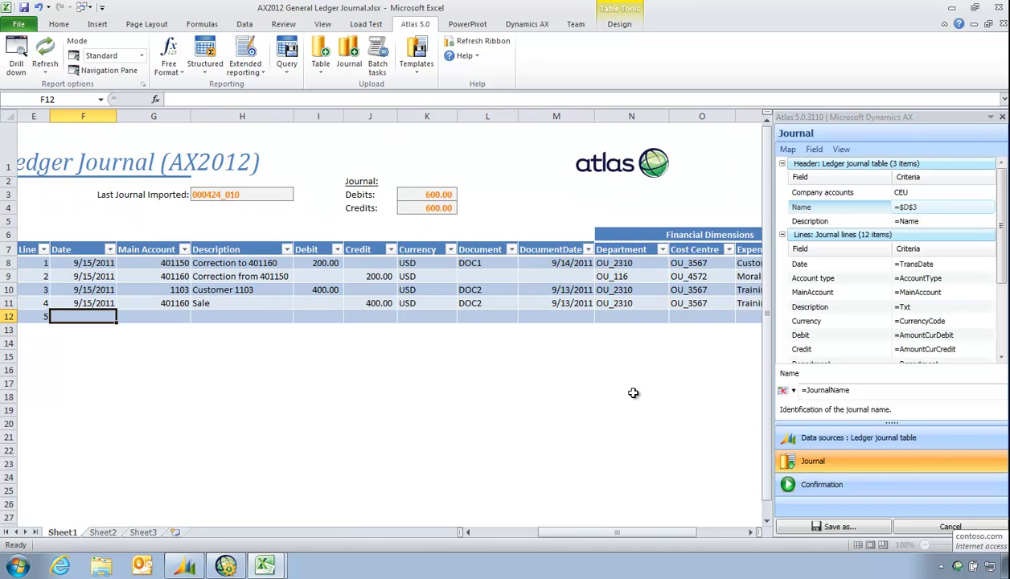
Copy the Date through AccountType values of lines 1 and 2 into rows 12 and 13, and number the last line 6.
{"action": "key", "text": "Up"}
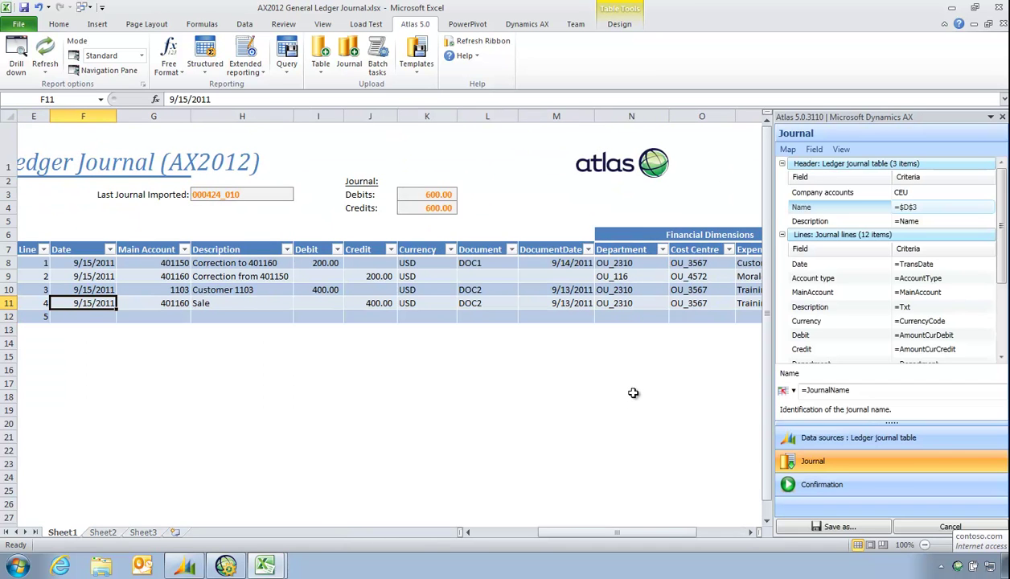
{"action": "key", "text": "Up"}
{"action": "key", "text": "Up"}
{"action": "key", "text": "Up"}
{"action": "key", "text": "shift+Down"}
{"action": "key", "text": "shift+Right"}
{"action": "key", "text": "shift+Right"}
{"action": "key", "text": "shift+Right"}
{"action": "key", "text": "shift+Right"}
{"action": "key", "text": "shift+Right"}
{"action": "key", "text": "shift+Right"}
{"action": "key", "text": "shift+Right"}
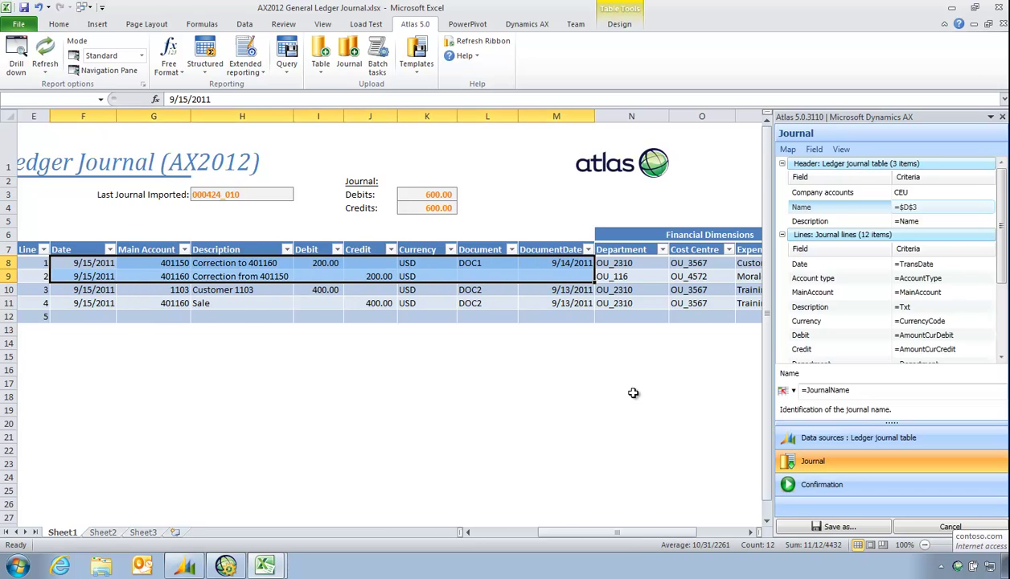
{"action": "key", "text": "shift+Right"}
{"action": "key", "text": "shift+Right"}
{"action": "key", "text": "shift+Right"}
{"action": "key", "text": "shift+Right"}
{"action": "key", "text": "ctrl+c"}
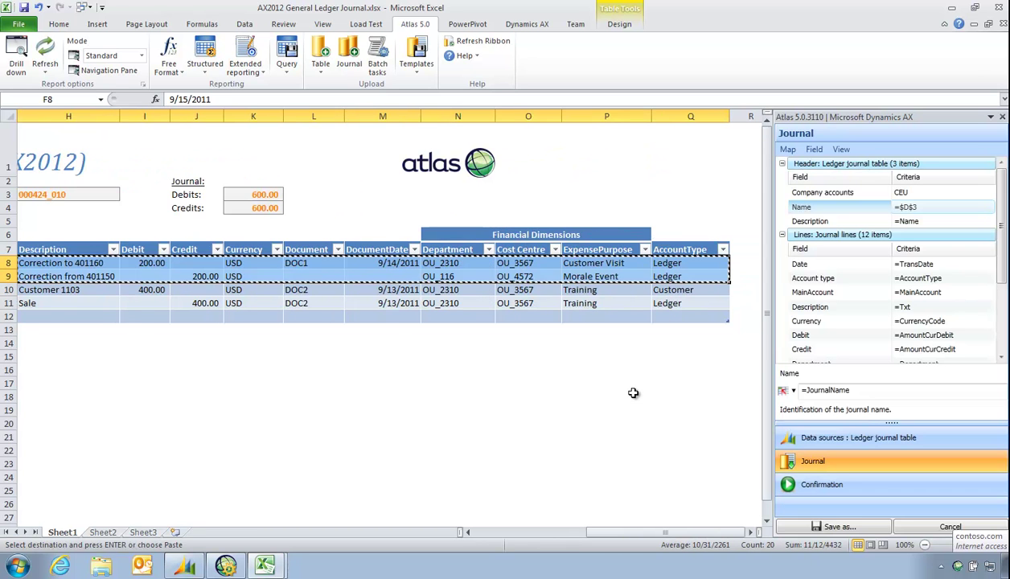
{"action": "key", "text": "Down"}
{"action": "key", "text": "Down"}
{"action": "key", "text": "Down"}
{"action": "key", "text": "Down"}
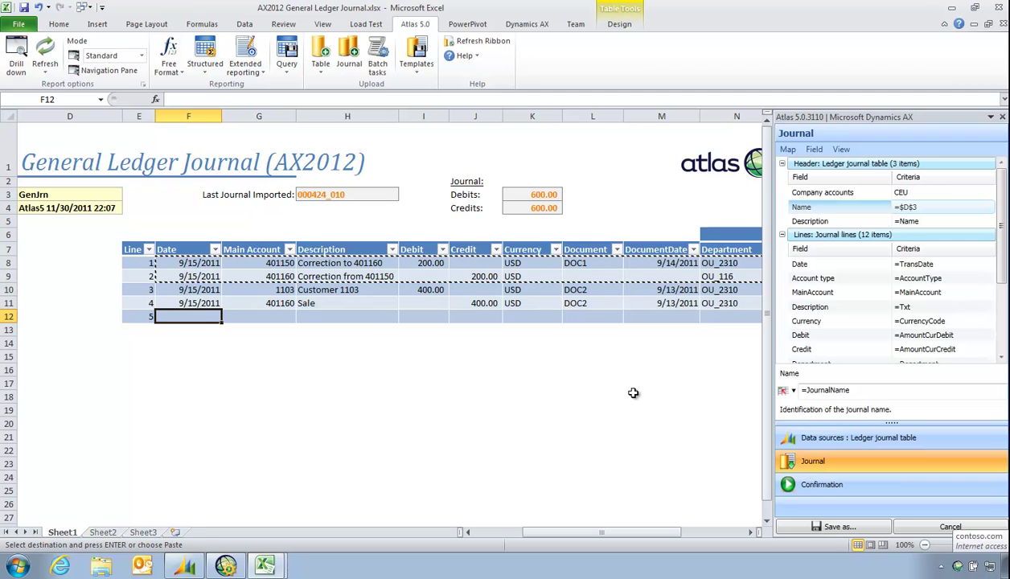
{"action": "key", "text": "ctrl+v"}
{"action": "key", "text": "Down"}
{"action": "key", "text": "Left"}
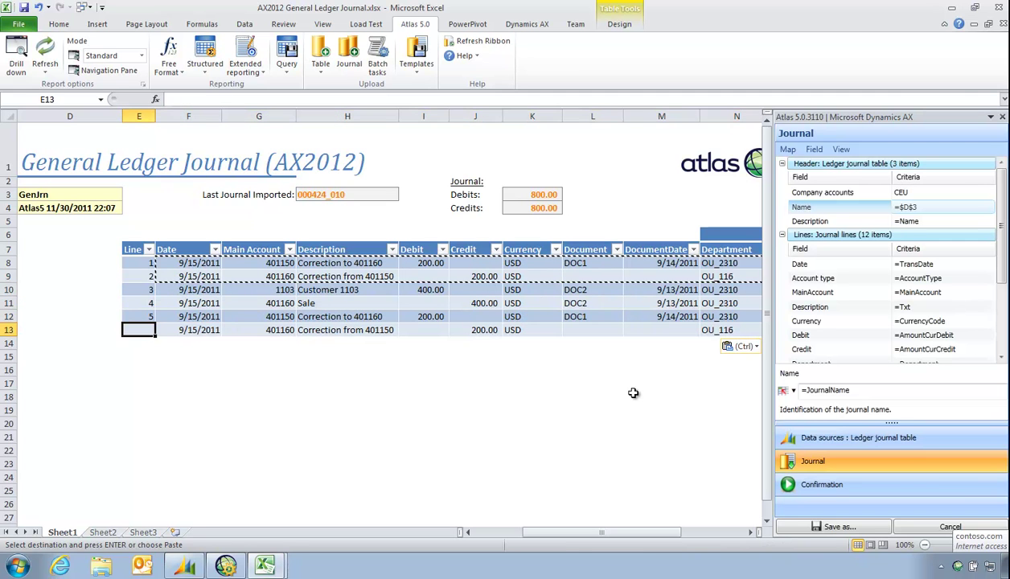
{"action": "type", "text": "6"}
Set the main account to 401160 on line 5 and to 401150 on line 6.
{"action": "key", "text": "Up"}
{"action": "key", "text": "Right"}
{"action": "key", "text": "Right"}
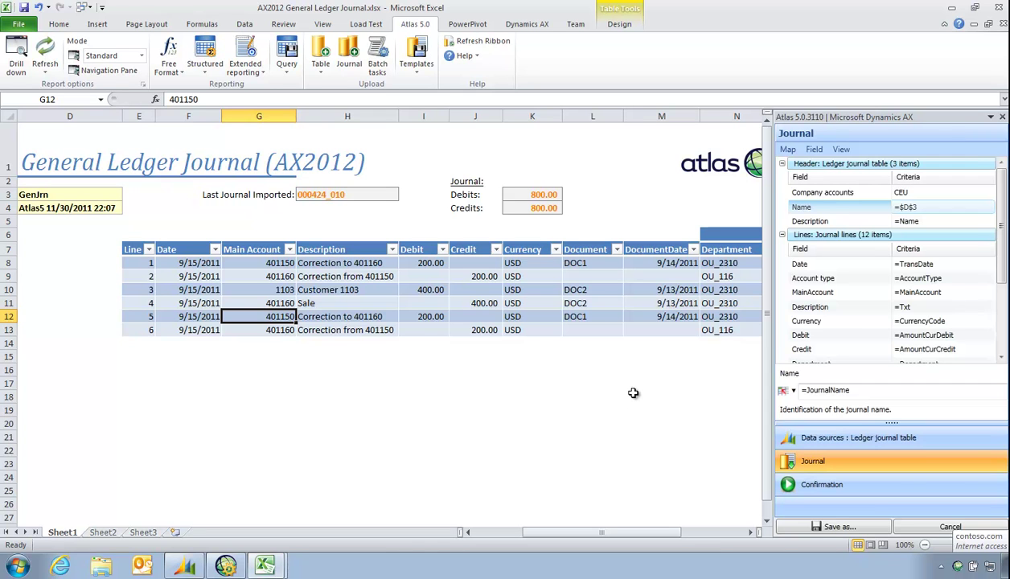
{"action": "type", "text": "401160"}
{"action": "key", "text": "Return"}
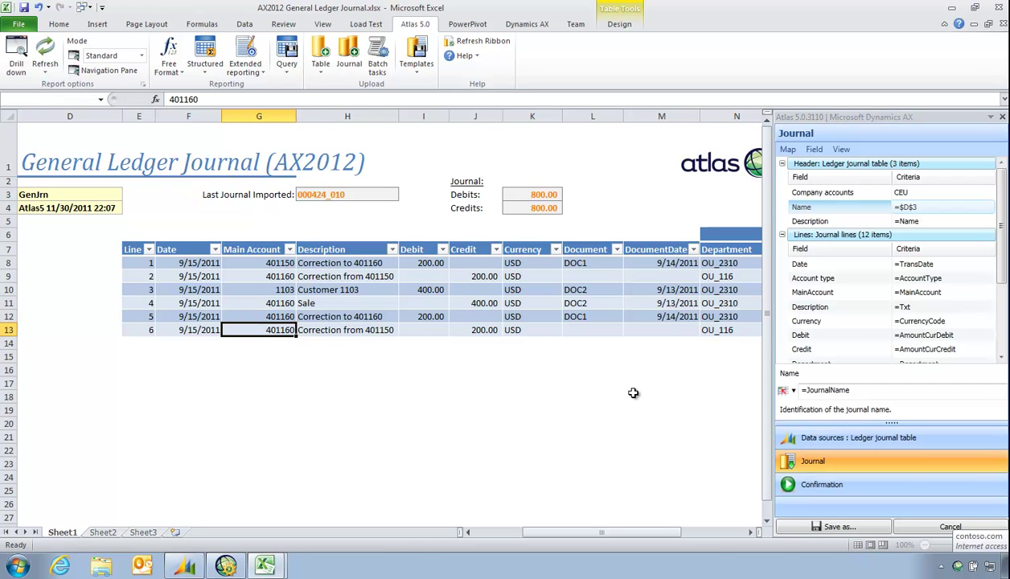
{"action": "type", "text": "4010"}
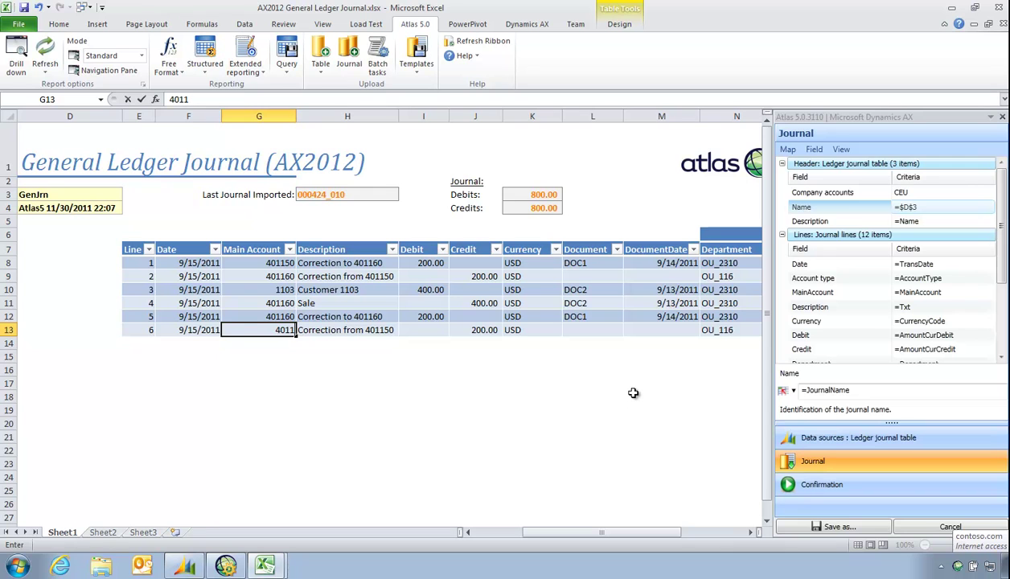
{"action": "type", "text": "50"}
Change the description of line 6 to "Back to 401160" and of line 5 to "From 401150".
{"action": "key", "text": "Tab"}
{"action": "type", "text": "Back"}
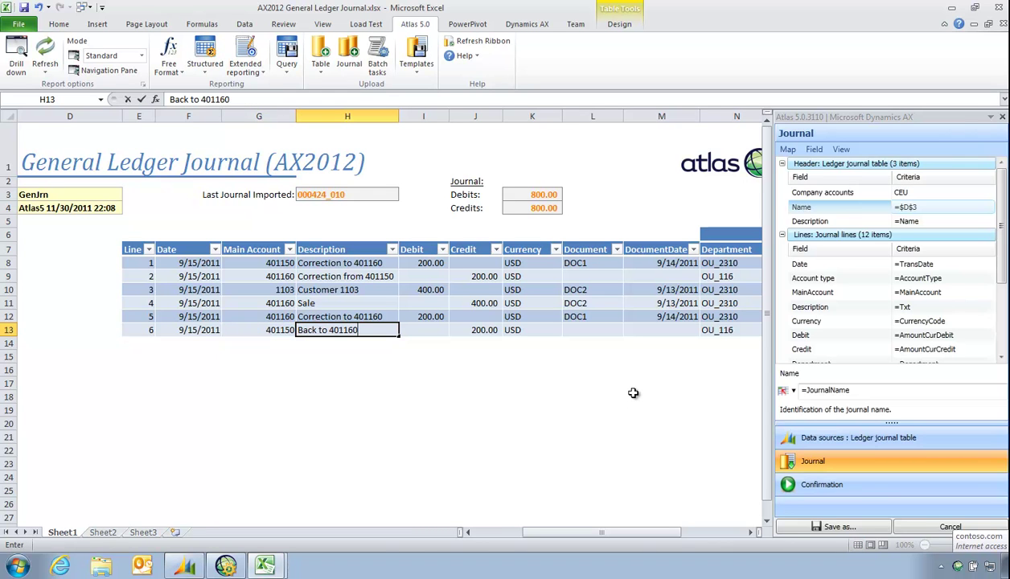
{"action": "key", "text": "Up"}
{"action": "type", "text": "From"}
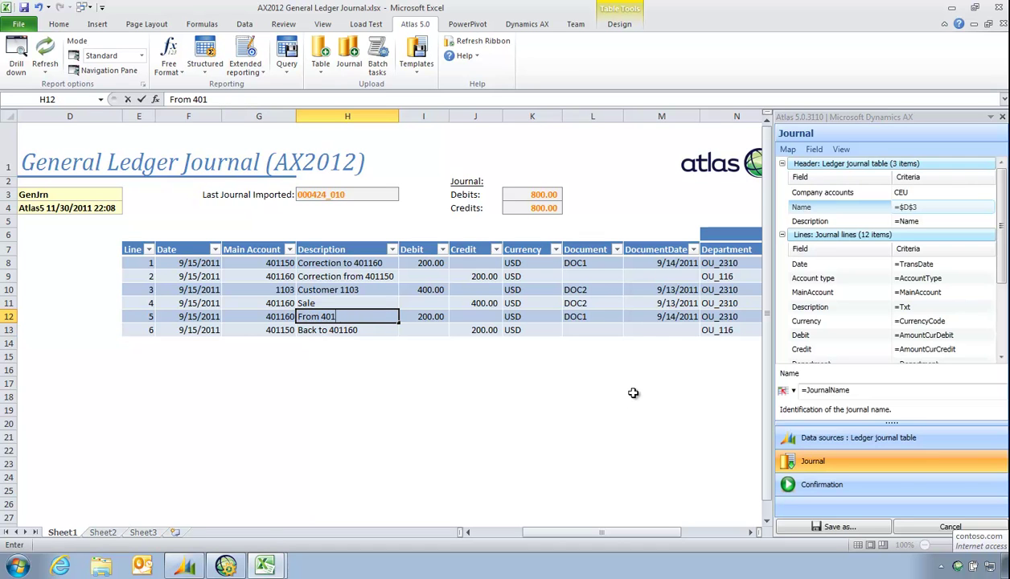
{"action": "type", "text": " 401150"}
{"action": "key", "text": "Tab"}
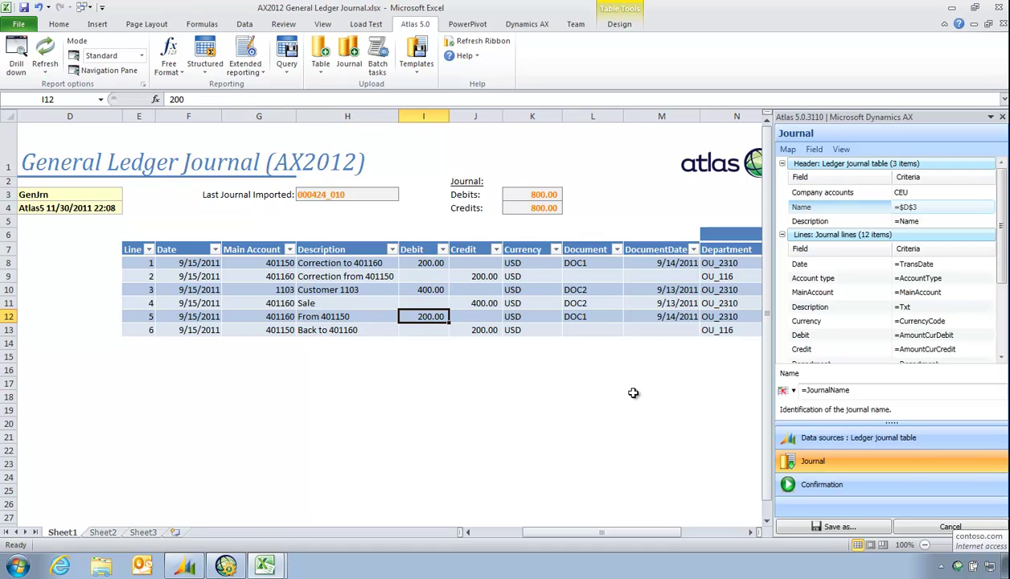
Set the debit on line 5 and the credit on line 6 to 150.
{"action": "type", "text": "150"}
{"action": "key", "text": "Return"}
{"action": "key", "text": "Tab"}
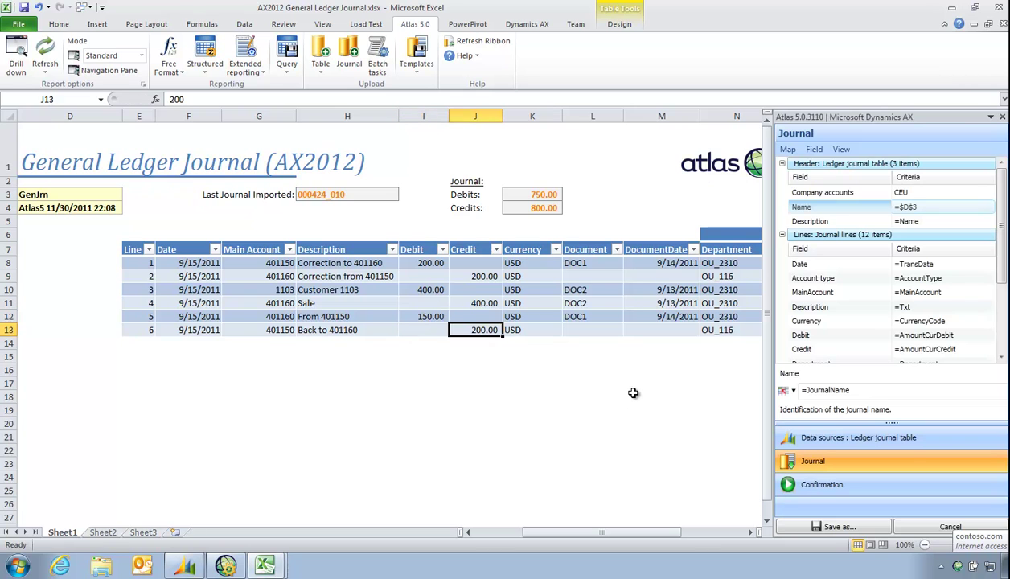
{"action": "type", "text": "150"}
{"action": "key", "text": "Up"}
Check the currency, document, department and cost centre values across line 5 of the journal table.
{"action": "key", "text": "Right"}
{"action": "key", "text": "Right"}
{"action": "key", "text": "Right"}
{"action": "key", "text": "Right"}
{"action": "key", "text": "Right"}
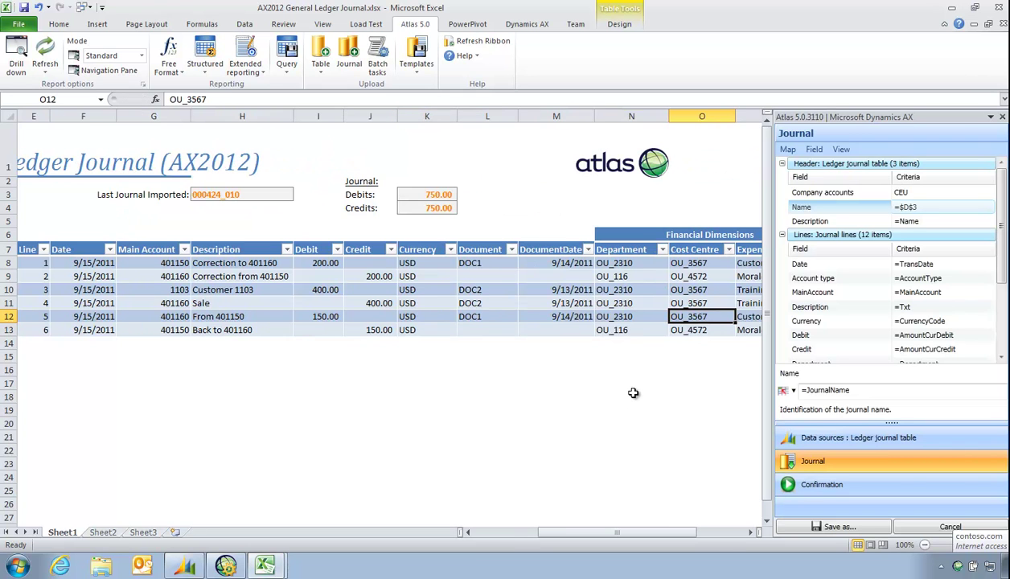
{"action": "key", "text": "Left"}
{"action": "key", "text": "Left"}
{"action": "key", "text": "Left"}
{"action": "key", "text": "Left"}
{"action": "key", "text": "Left"}
{"action": "key", "text": "Left"}
{"action": "key", "text": "Left"}
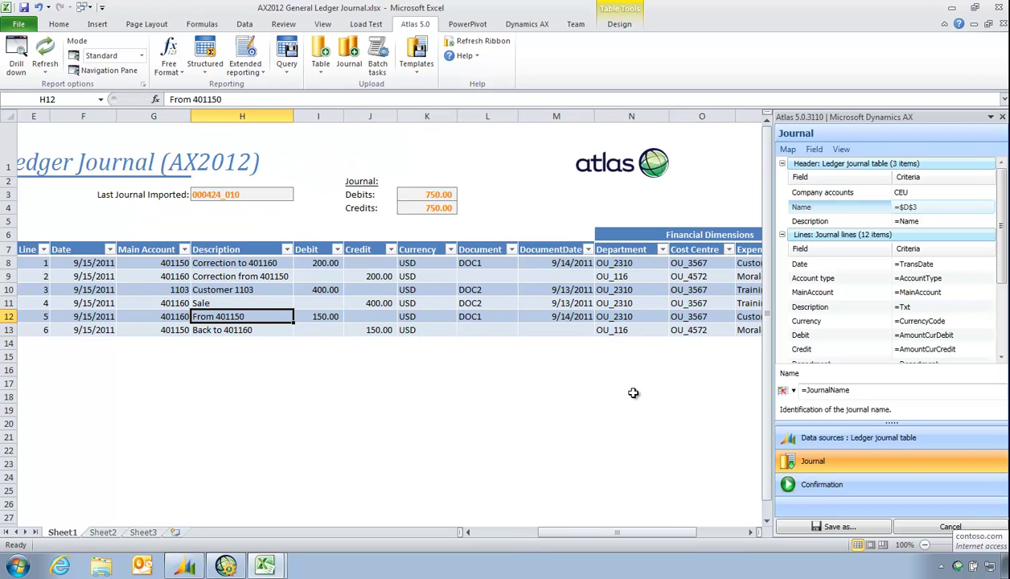
Upload the extended general ledger journal from the template's confirmation page and switch to Microsoft Dynamics AX.
{"action": "left_click", "coordinate": [796, 484]}
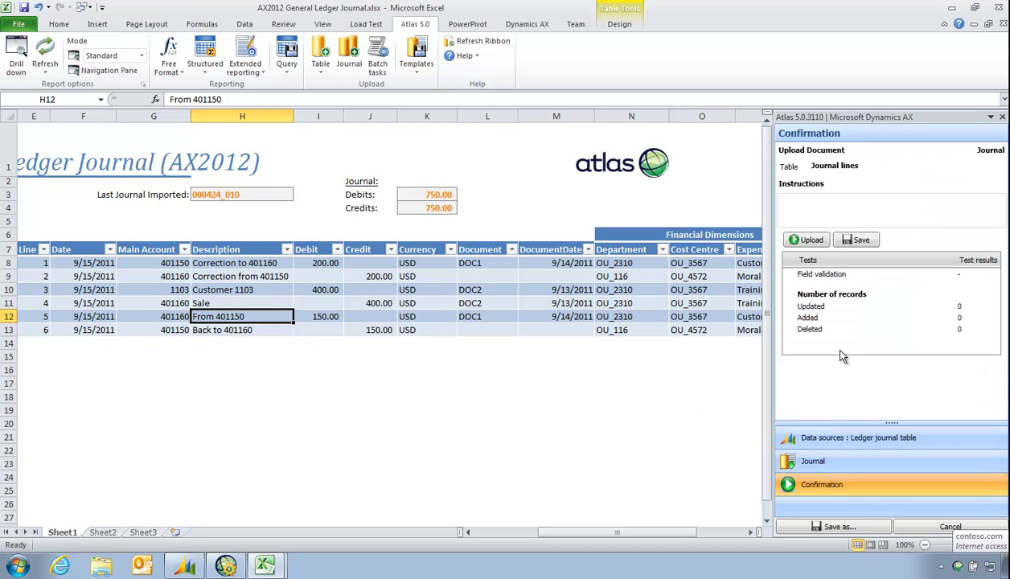
{"action": "left_click", "coordinate": [809, 241]}
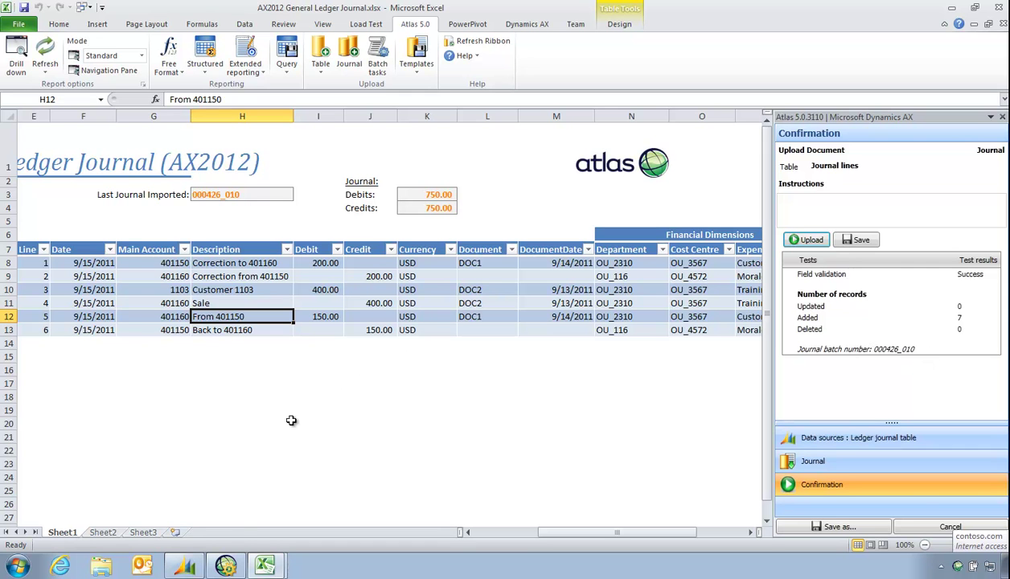
{"action": "left_click", "coordinate": [189, 566]}
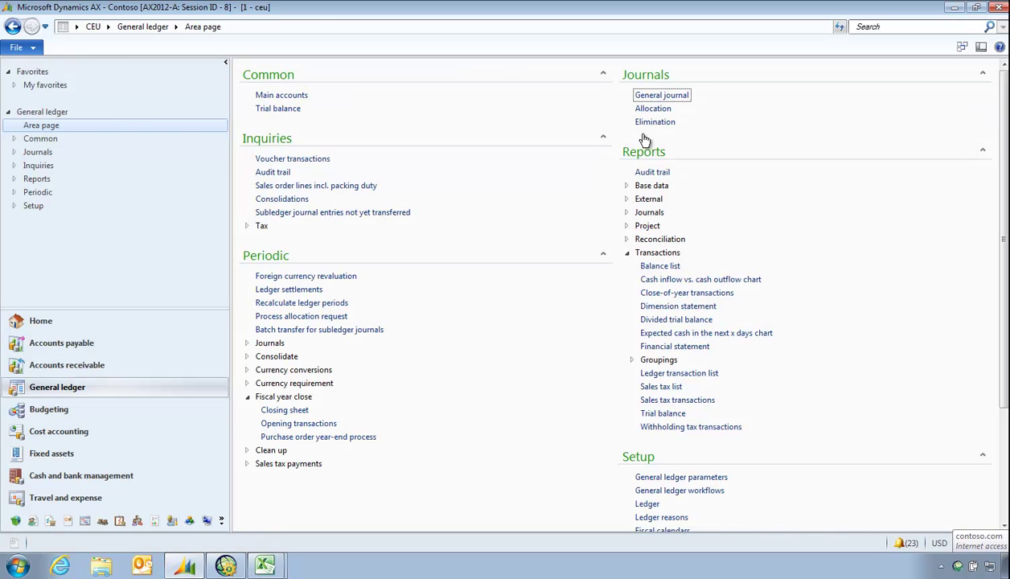
Open the general journal list and display the lines of the newly uploaded journal to verify them.
{"action": "left_click", "coordinate": [641, 95]}
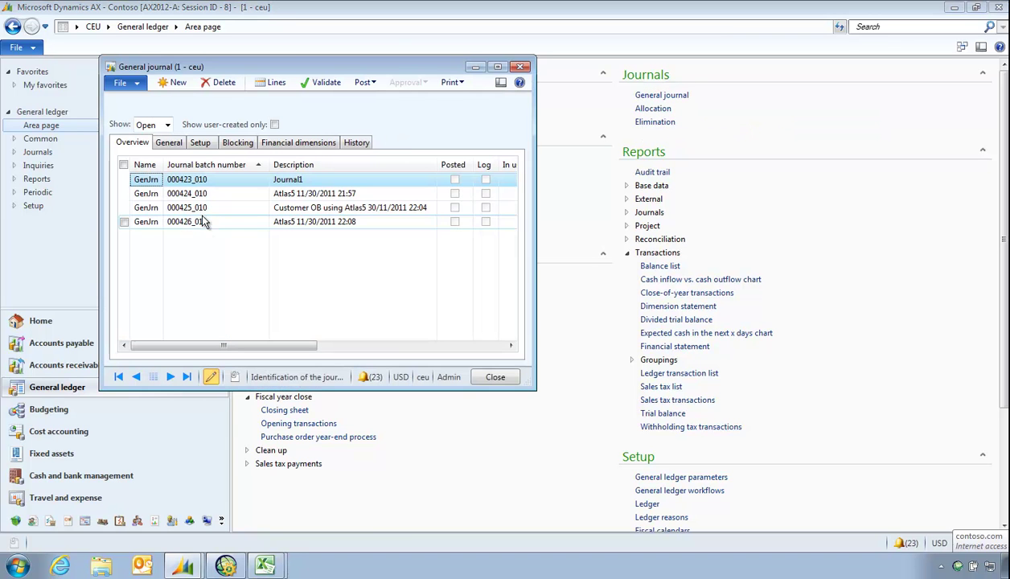
{"action": "left_click", "coordinate": [227, 223]}
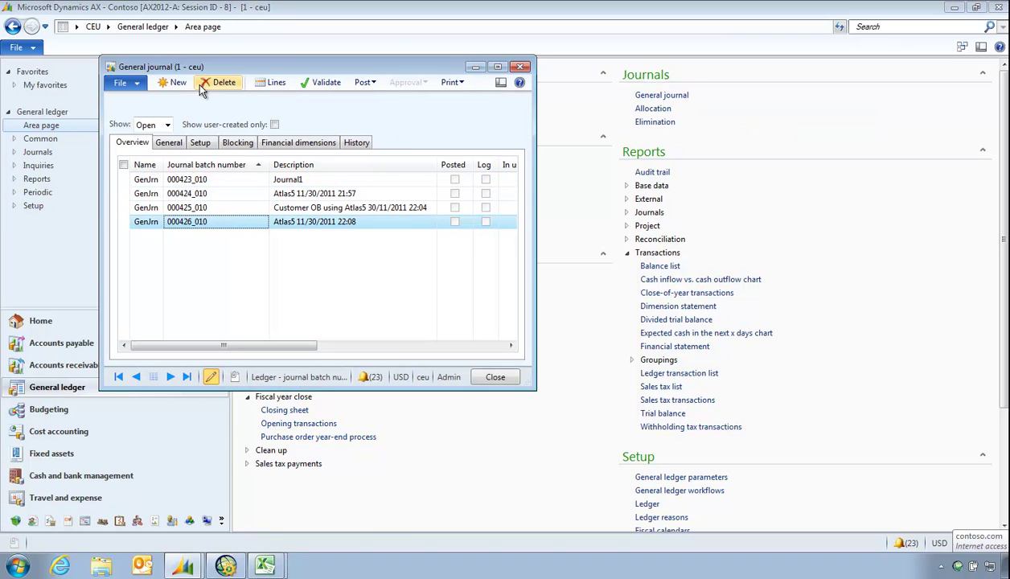
{"action": "left_click", "coordinate": [271, 82]}
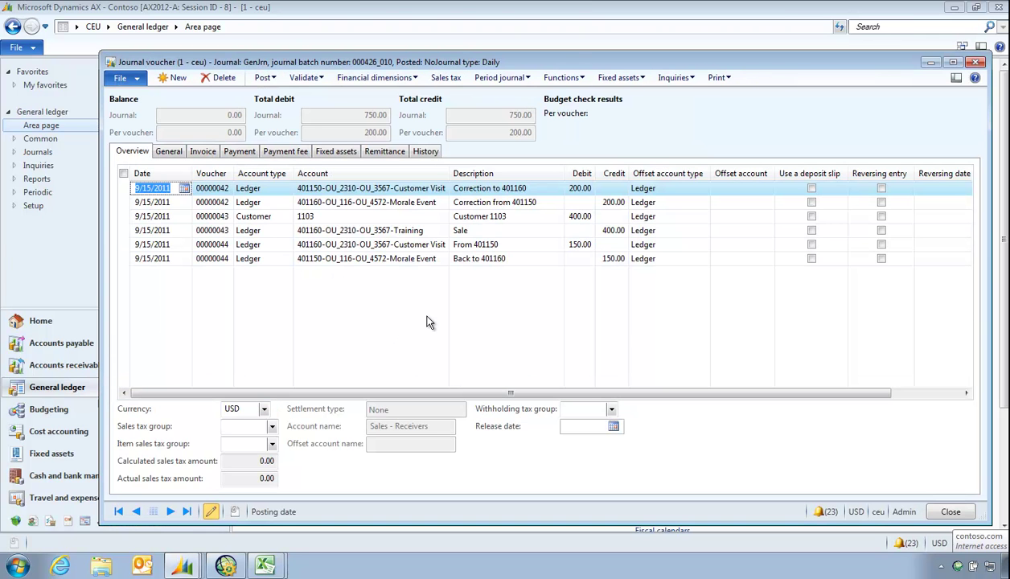
Close the journal lines and the general journal list, and switch to the AX2012 General Ledger Journal workbook in Excel.
{"action": "left_click", "coordinate": [975, 63]}
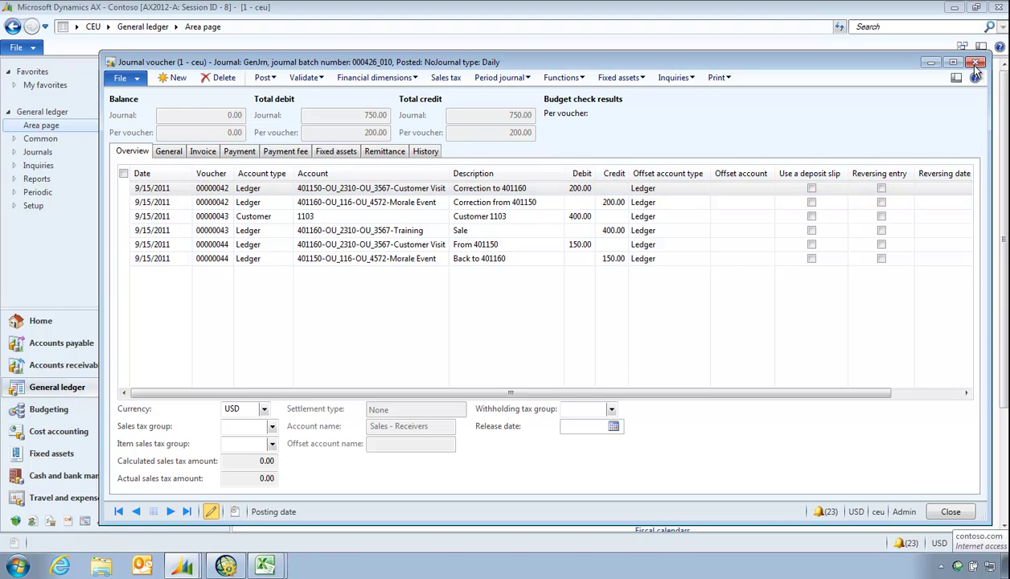
{"action": "left_click", "coordinate": [182, 565]}
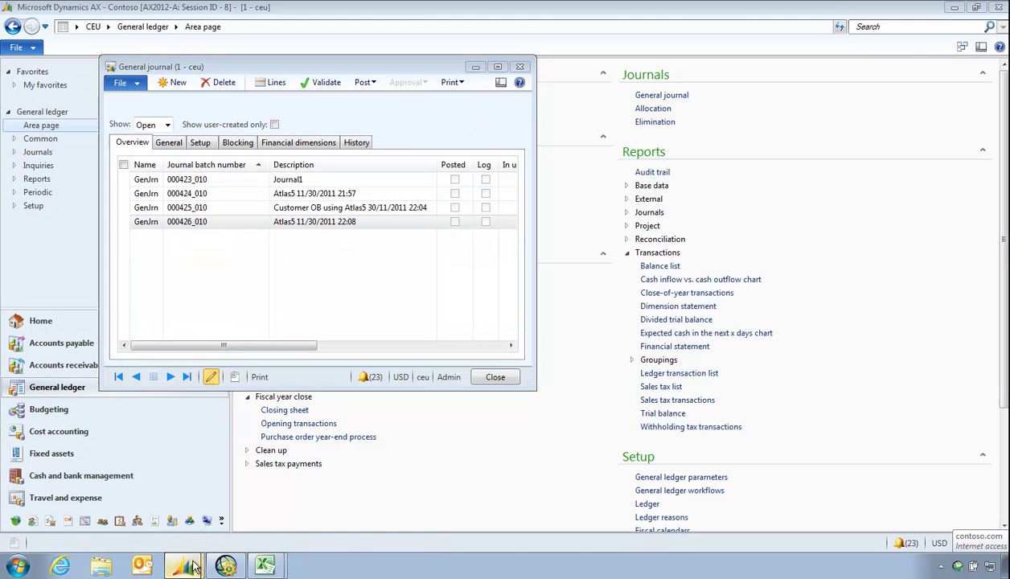
{"action": "left_click", "coordinate": [492, 377]}
{"action": "mouse_move", "coordinate": [265, 566]}
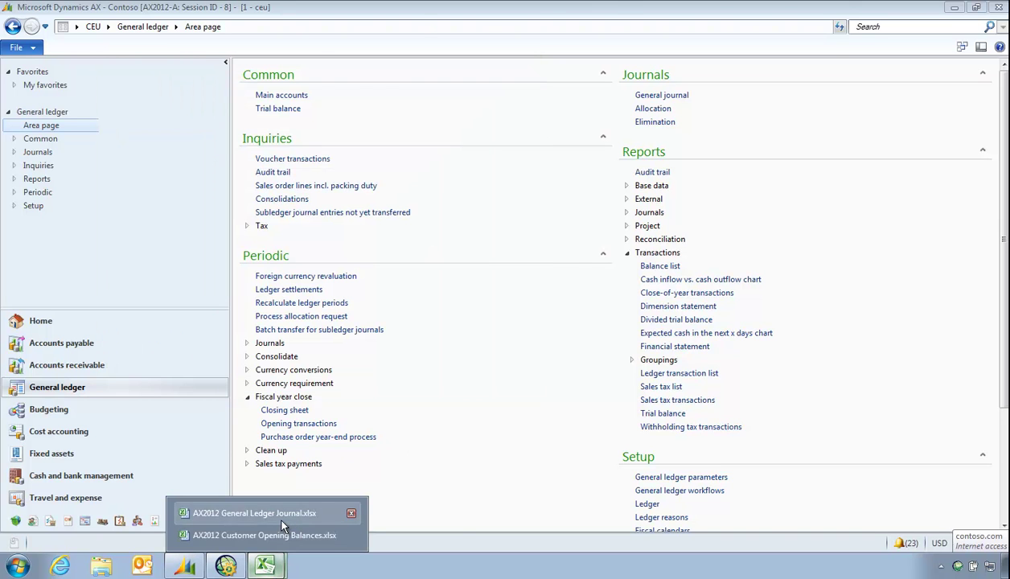
{"action": "left_click", "coordinate": [281, 520]}
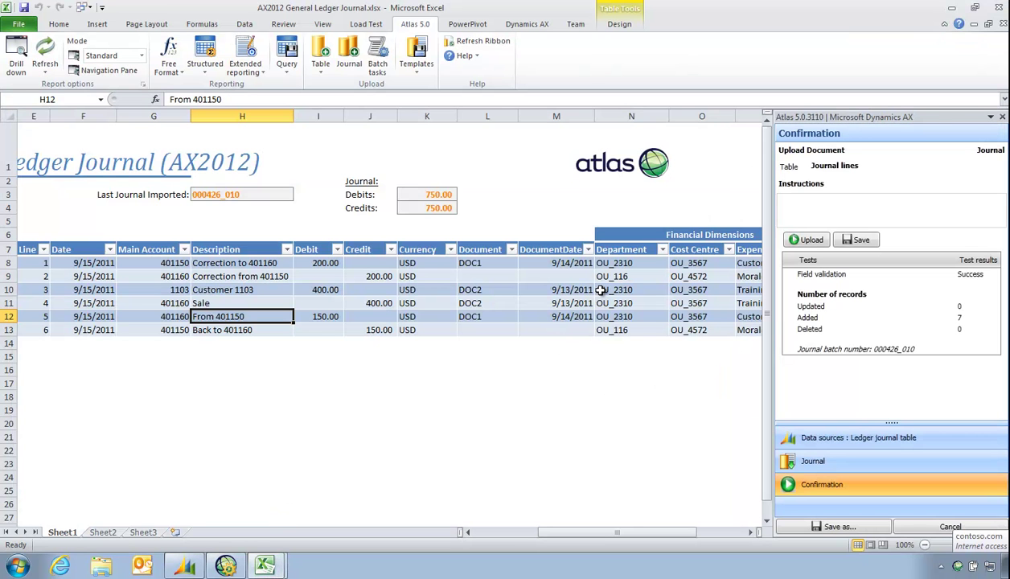
Review the journal's field mappings and locate the cells covered by the TransDate named range.
{"action": "left_click", "coordinate": [820, 461]}
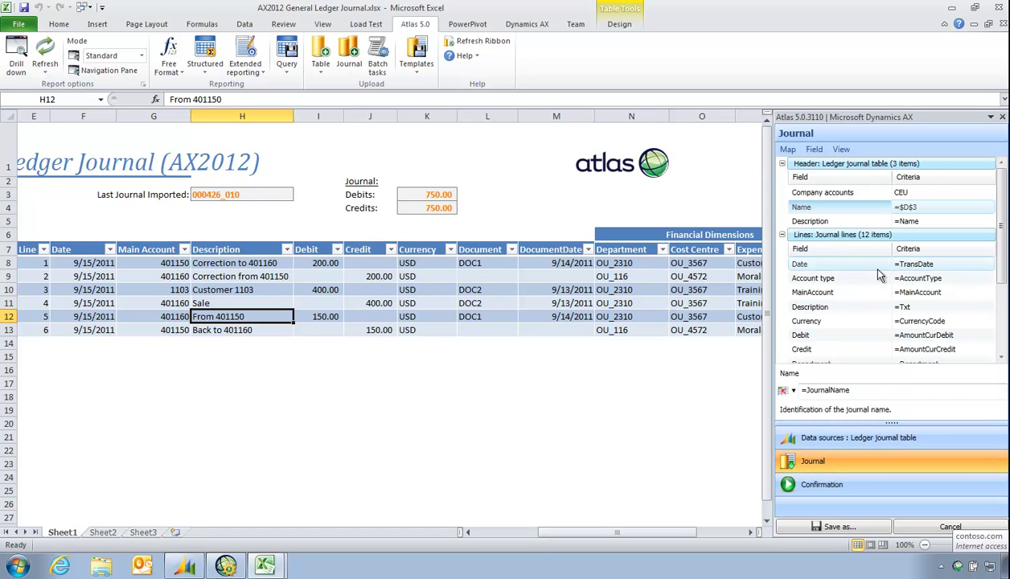
{"action": "left_click", "coordinate": [100, 99]}
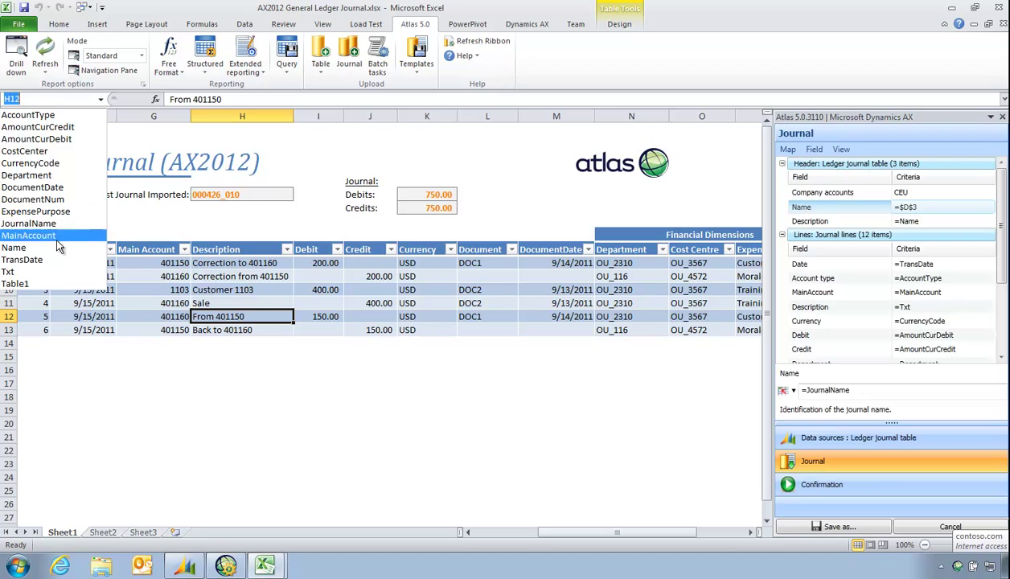
{"action": "left_click", "coordinate": [48, 255]}
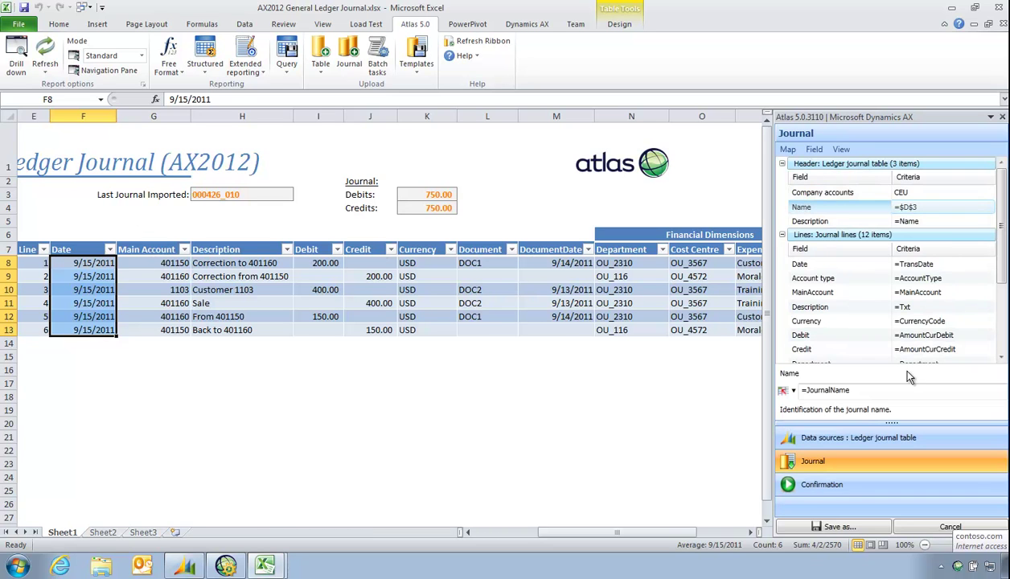
Return to the Atlas confirmation page and close the Atlas pane to show the full journal table.
{"action": "left_click", "coordinate": [824, 483]}
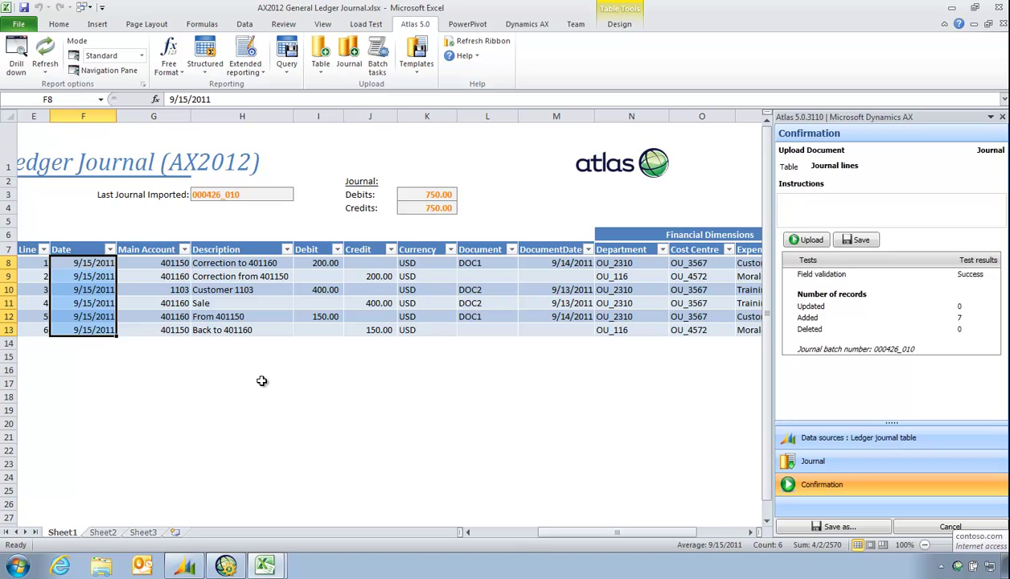
{"action": "left_click", "coordinate": [1001, 117]}
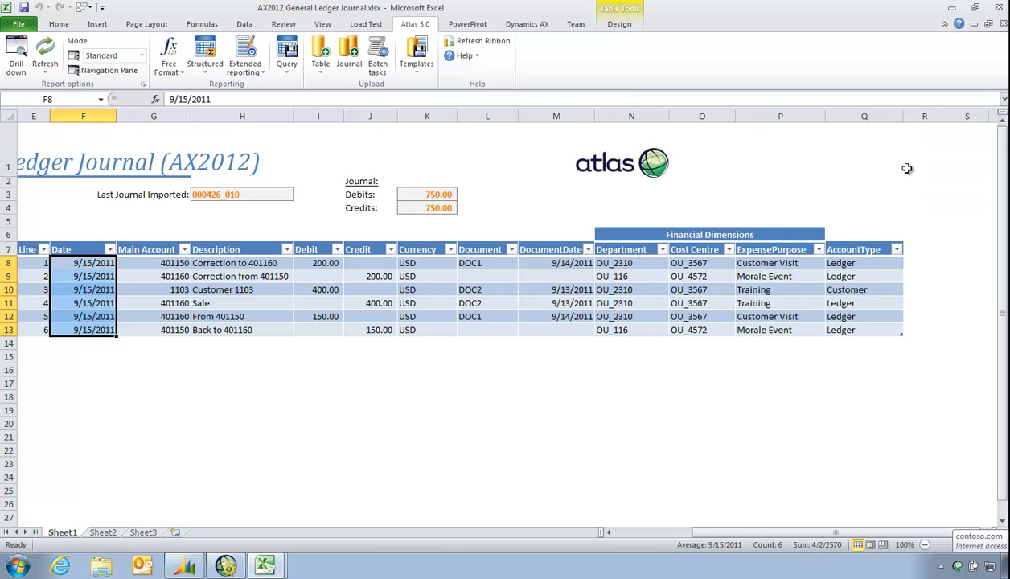
{"action": "left_click", "coordinate": [206, 366]}
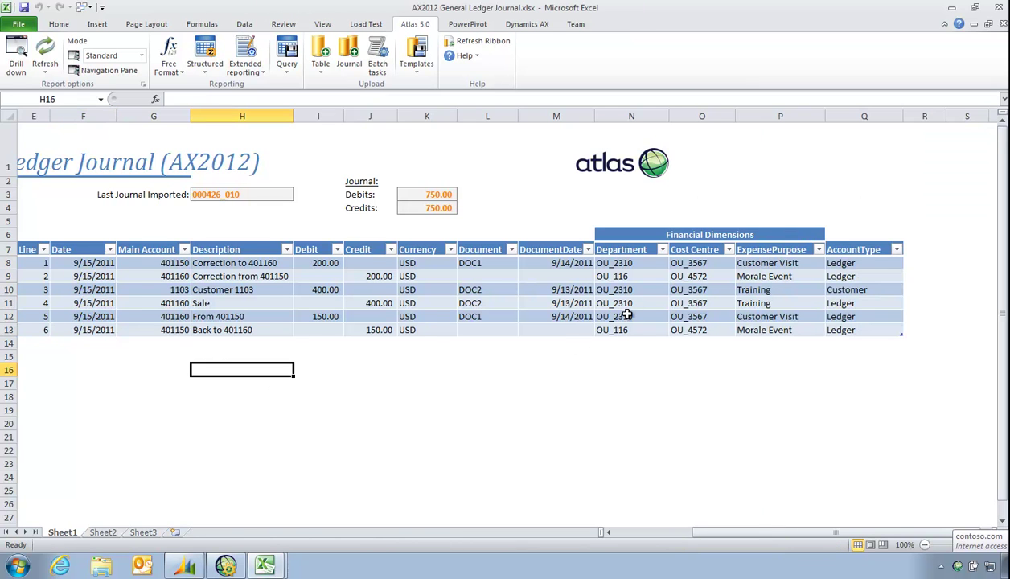
{"action": "left_click", "coordinate": [119, 369]}
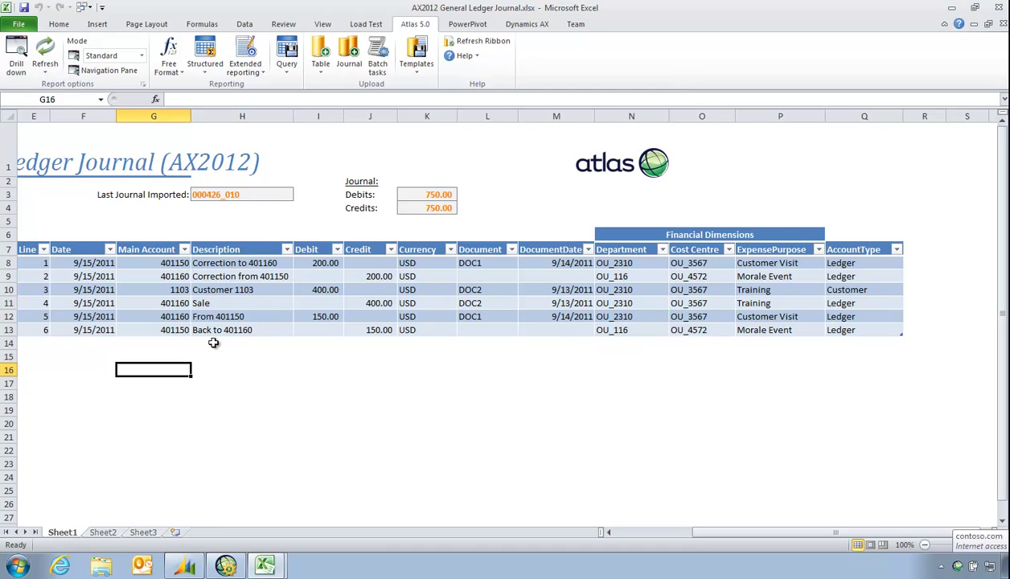
Switch to the AX2012 Customer Opening Balances workbook and insert a new column before Currency.
{"action": "left_click", "coordinate": [84, 7]}
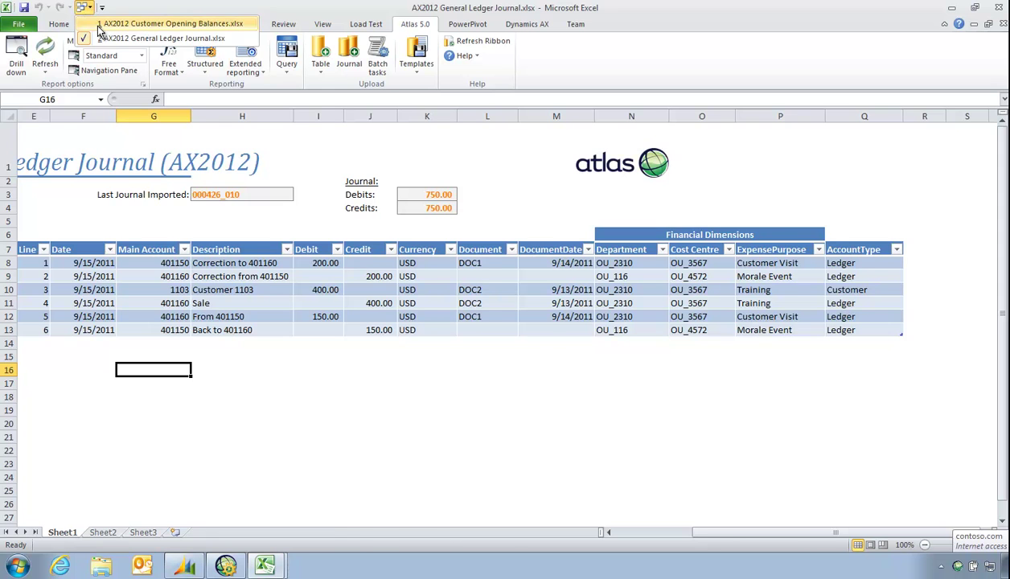
{"action": "left_click", "coordinate": [98, 27]}
{"action": "left_click", "coordinate": [538, 252]}
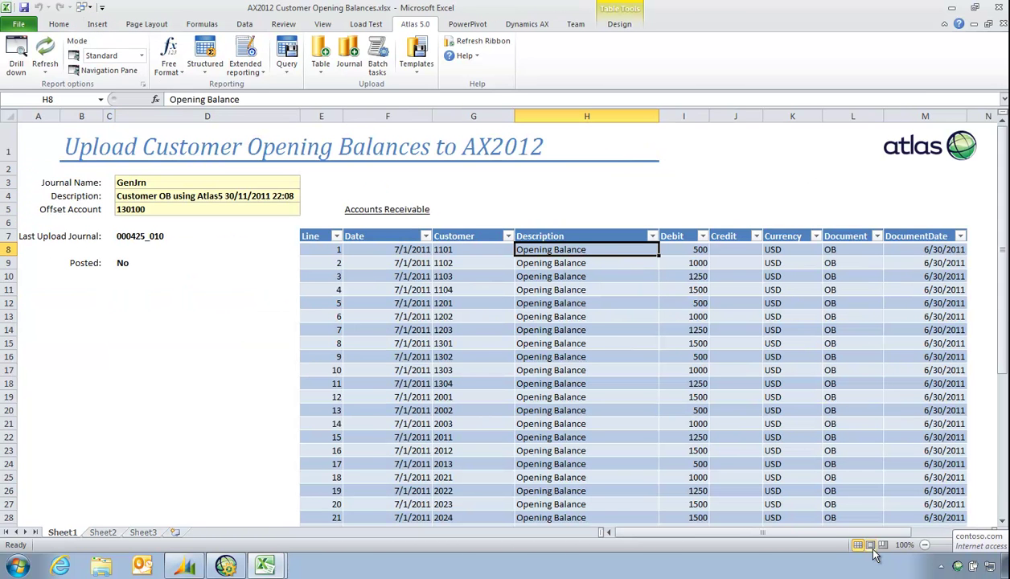
{"action": "left_click_drag", "start_coordinate": [868, 534], "coordinate": [914, 534]}
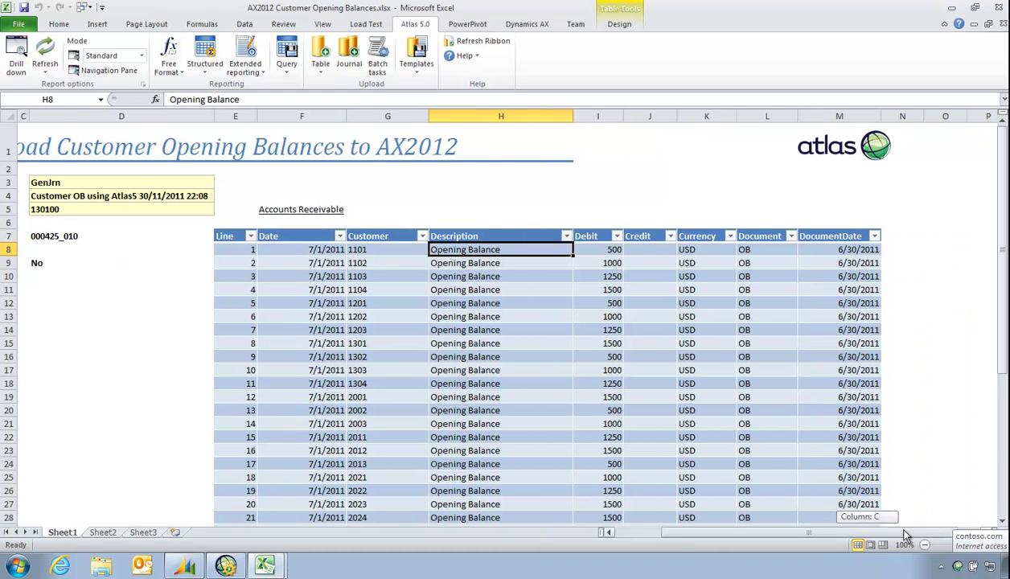
{"action": "left_click", "coordinate": [707, 115]}
{"action": "right_click", "coordinate": [707, 116]}
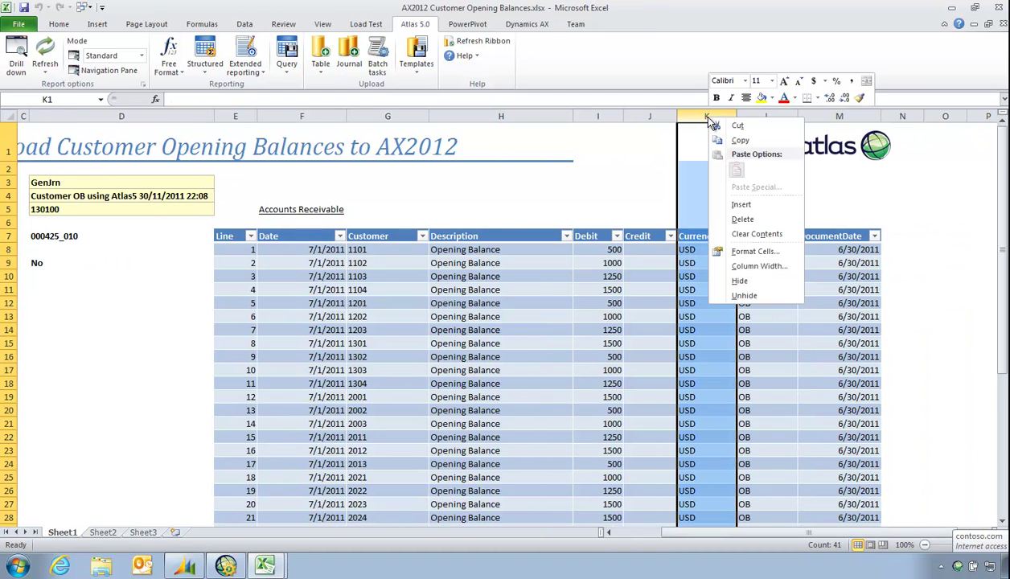
{"action": "left_click", "coordinate": [740, 203]}
Name the new column's header ExpensePurpose and select its first data cell.
{"action": "left_click", "coordinate": [693, 235]}
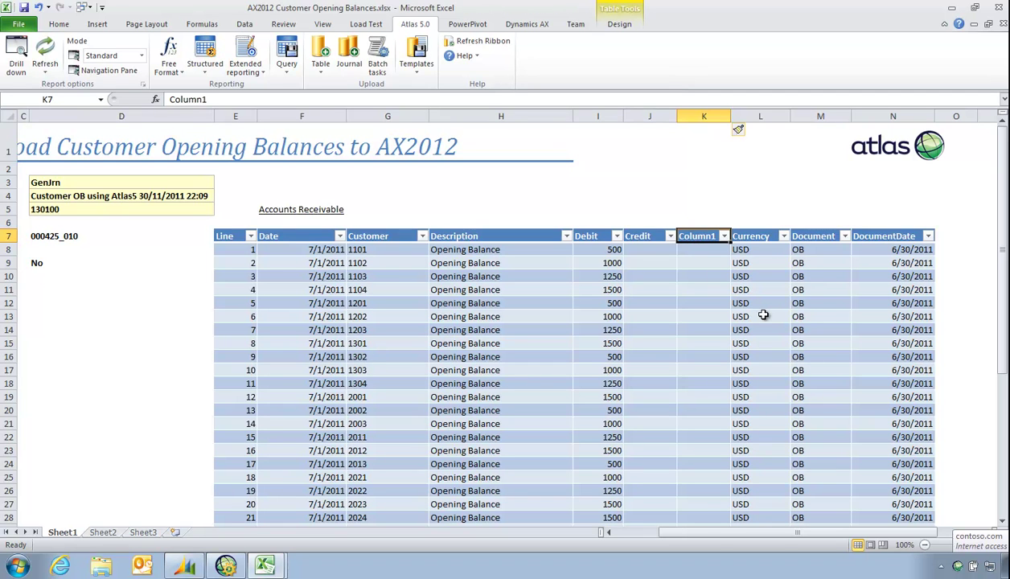
{"action": "type", "text": "ExpenseP"}
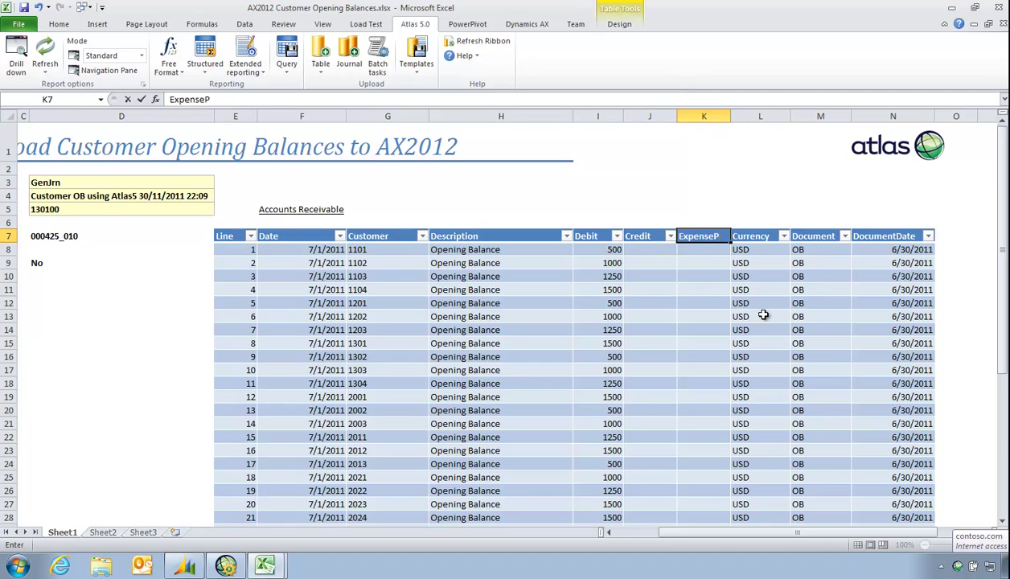
{"action": "type", "text": "urpose"}
{"action": "key", "text": "Tab"}
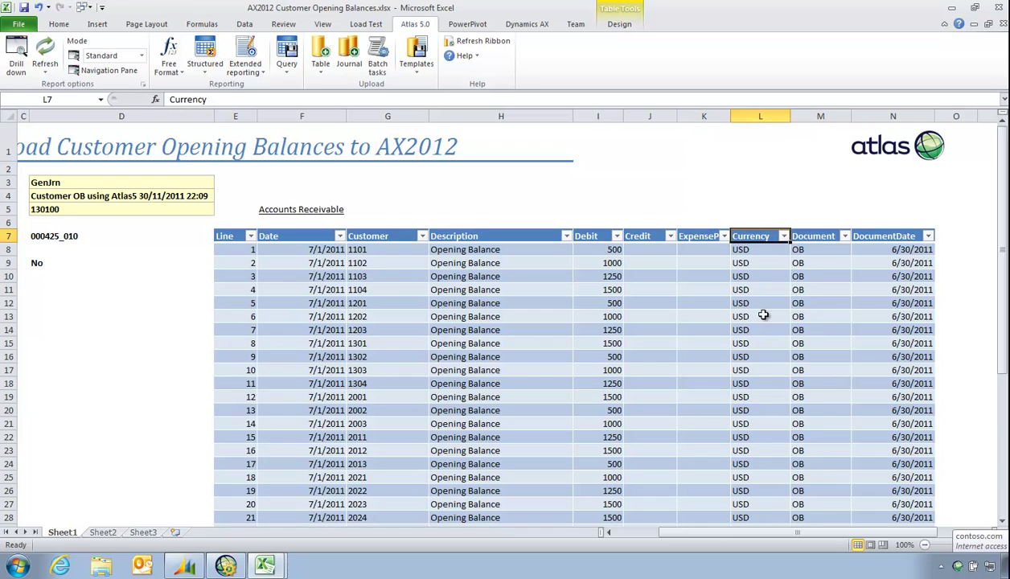
{"action": "key", "text": "Return"}
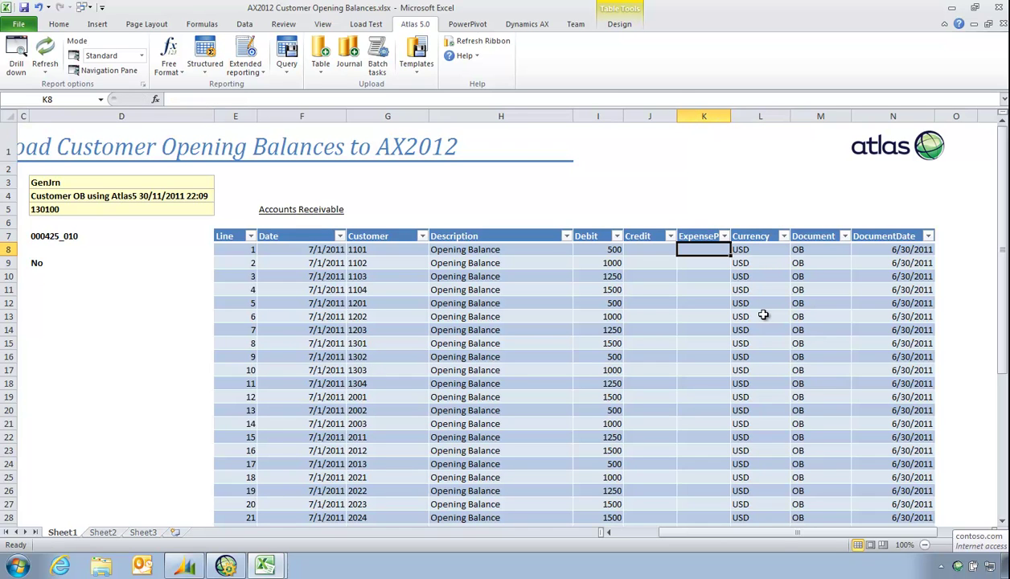
Copy the Training value from line 3 of the general ledger journal and fill it down the opening balances' ExpensePurpose column.
{"action": "left_click", "coordinate": [86, 8]}
{"action": "left_click", "coordinate": [121, 38]}
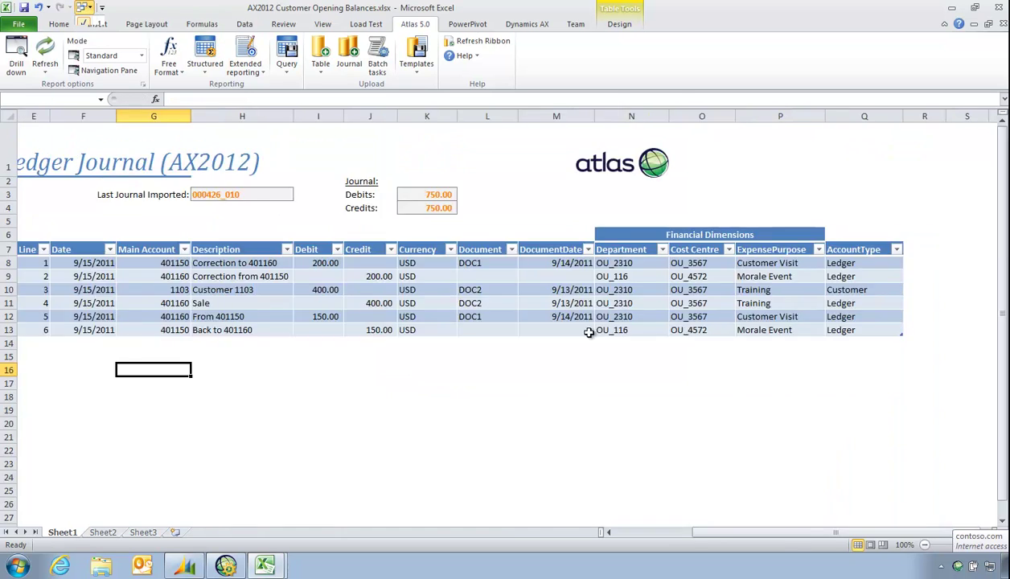
{"action": "left_click", "coordinate": [756, 318]}
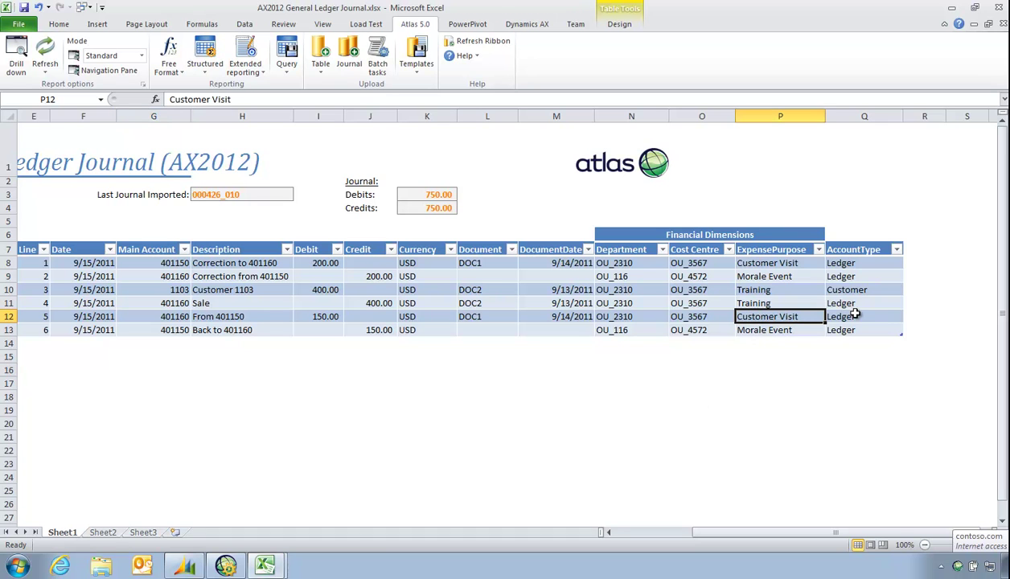
{"action": "left_click", "coordinate": [779, 291]}
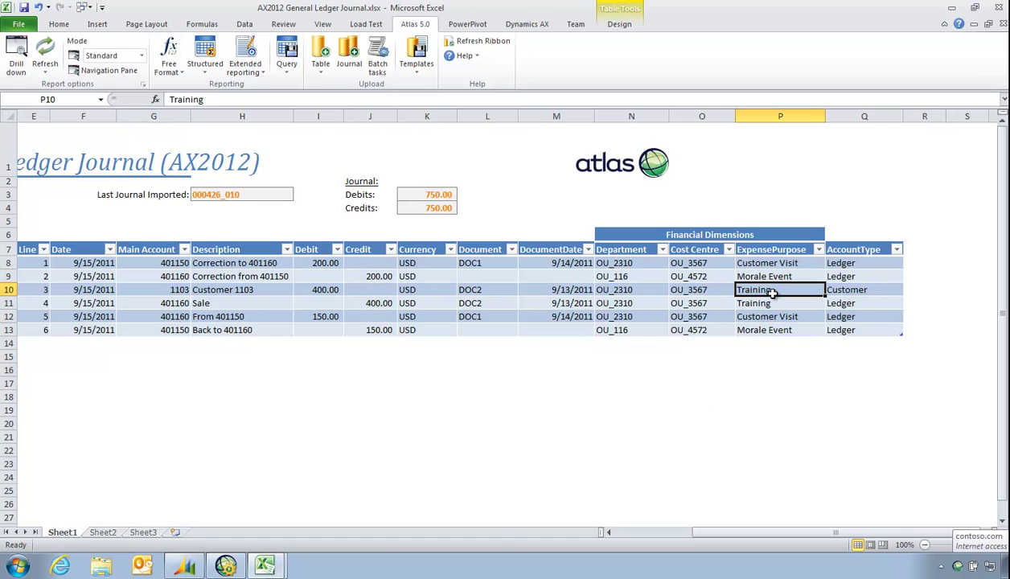
{"action": "key", "text": "ctrl+c"}
{"action": "left_click", "coordinate": [84, 8]}
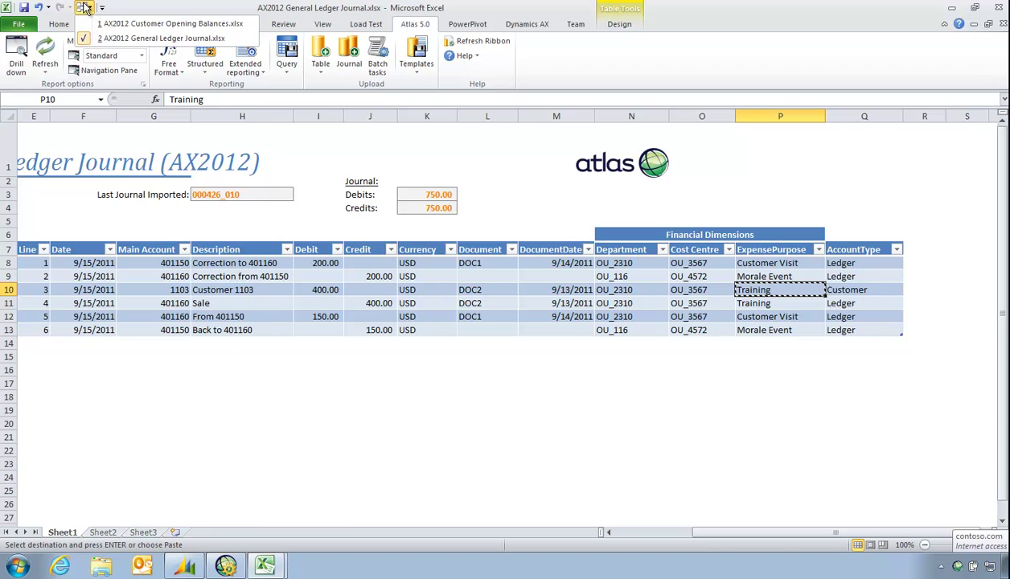
{"action": "left_click", "coordinate": [120, 23]}
{"action": "key", "text": "ctrl+v"}
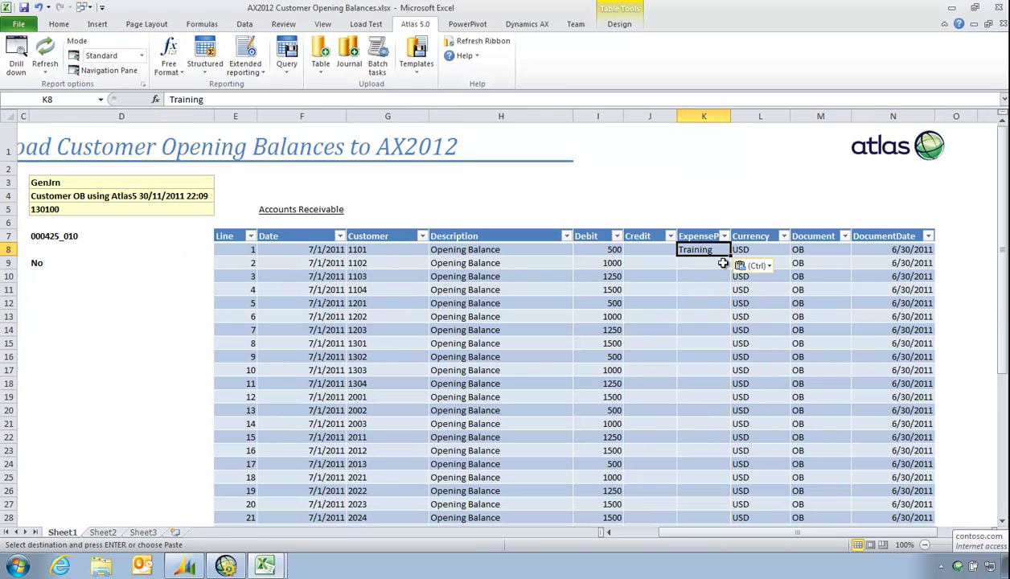
{"action": "double_click", "coordinate": [730, 255]}
{"action": "left_click", "coordinate": [121, 290]}
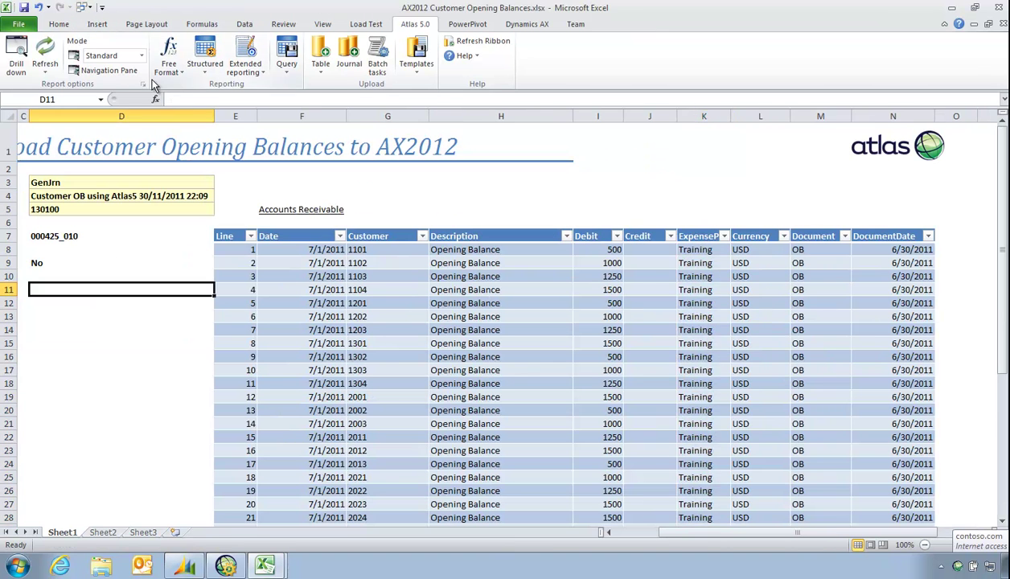
Set the Atlas mode to Designer and load the Customer Opening Balances journal template for editing.
{"action": "left_click", "coordinate": [140, 57]}
{"action": "left_click", "coordinate": [113, 71]}
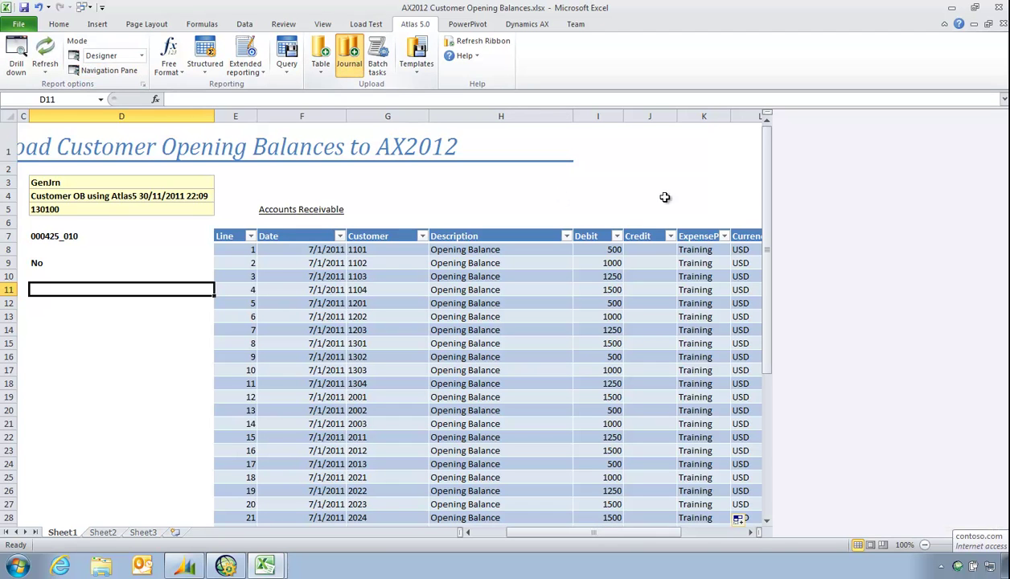
{"action": "double_click", "coordinate": [885, 217]}
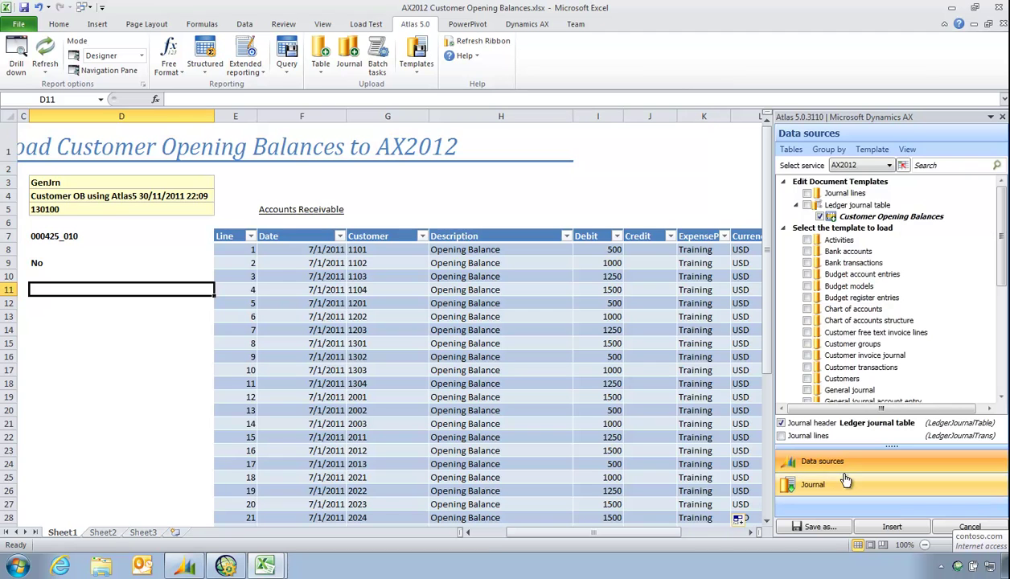
Show system names in the journal lines' field list and add the default-dimension ExpensePurpose field to the template.
{"action": "left_click", "coordinate": [836, 276]}
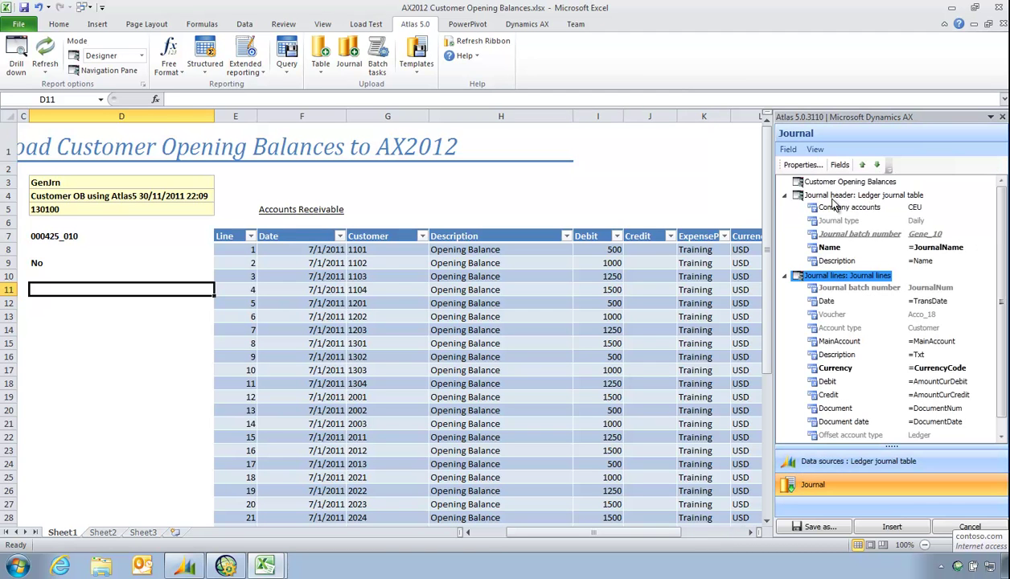
{"action": "left_click", "coordinate": [841, 165]}
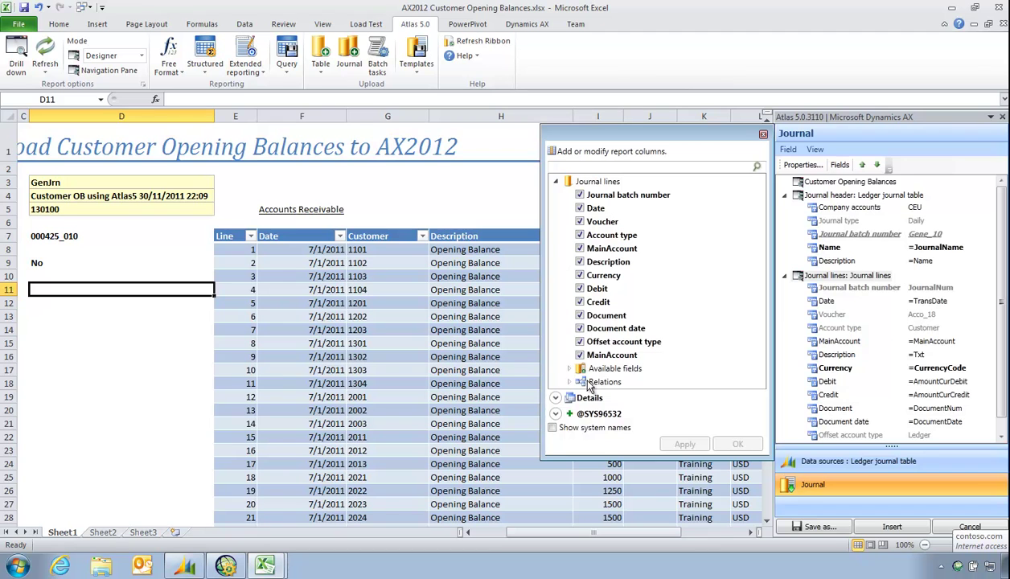
{"action": "left_click", "coordinate": [553, 427]}
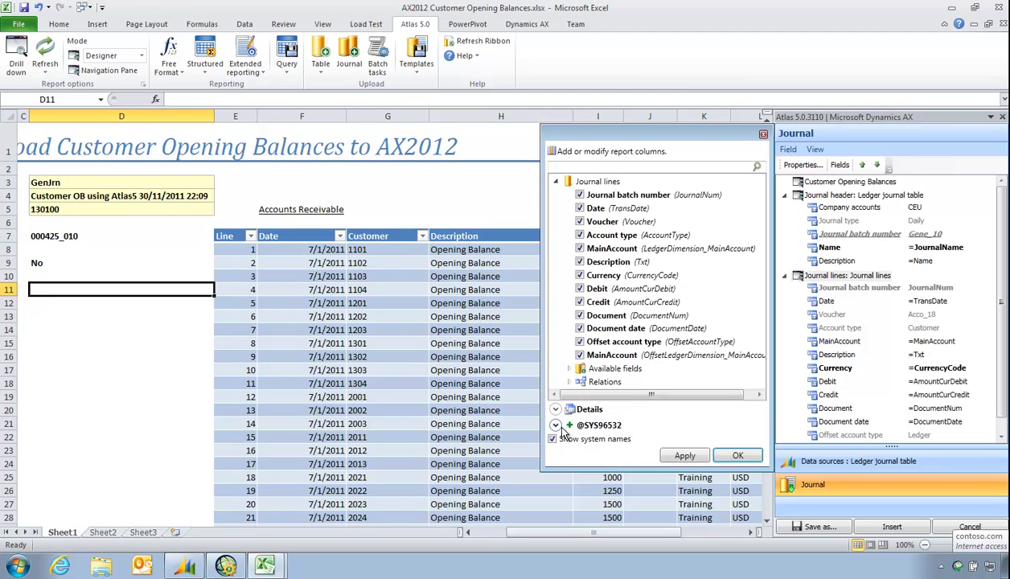
{"action": "left_click", "coordinate": [572, 369]}
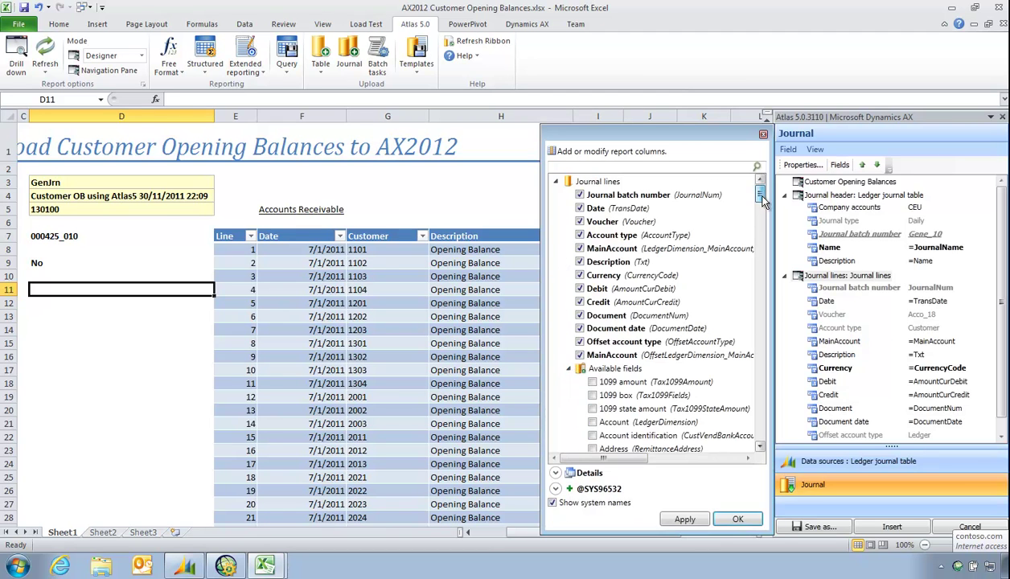
{"action": "left_click_drag", "start_coordinate": [763, 201], "coordinate": [777, 295]}
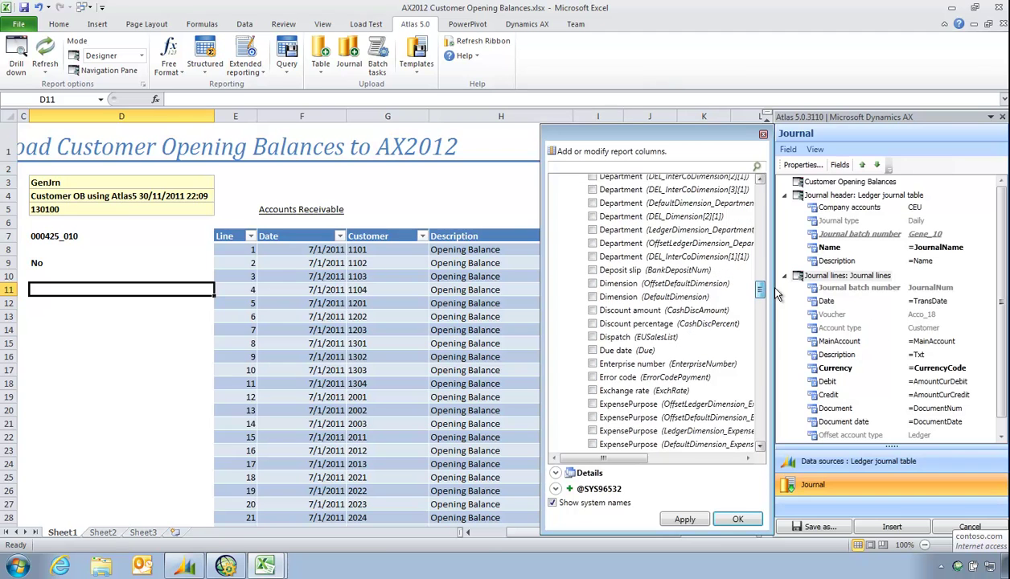
{"action": "scroll", "coordinate": [759, 283], "scroll_direction": "down", "scroll_amount": 2}
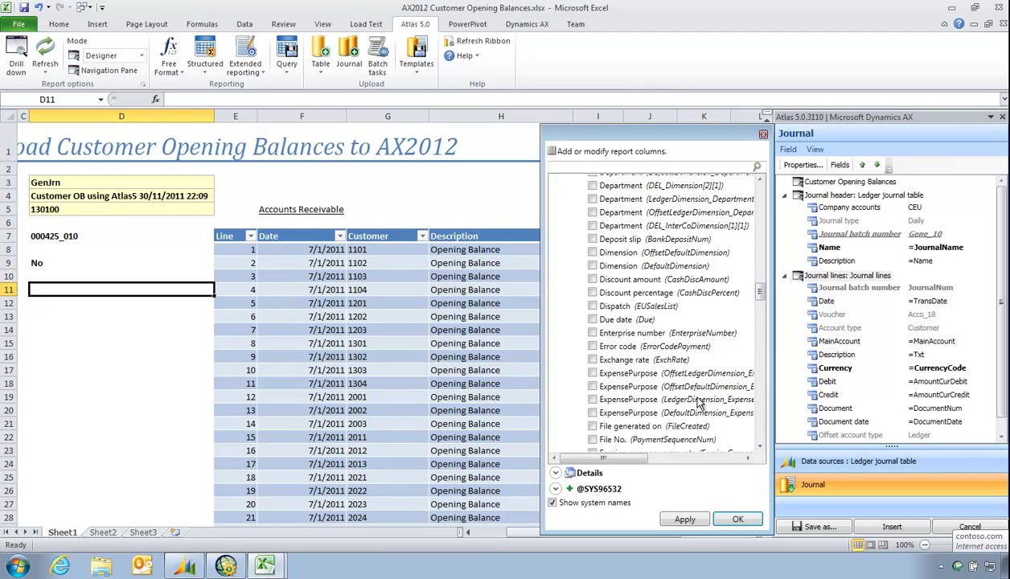
{"action": "left_click", "coordinate": [592, 413]}
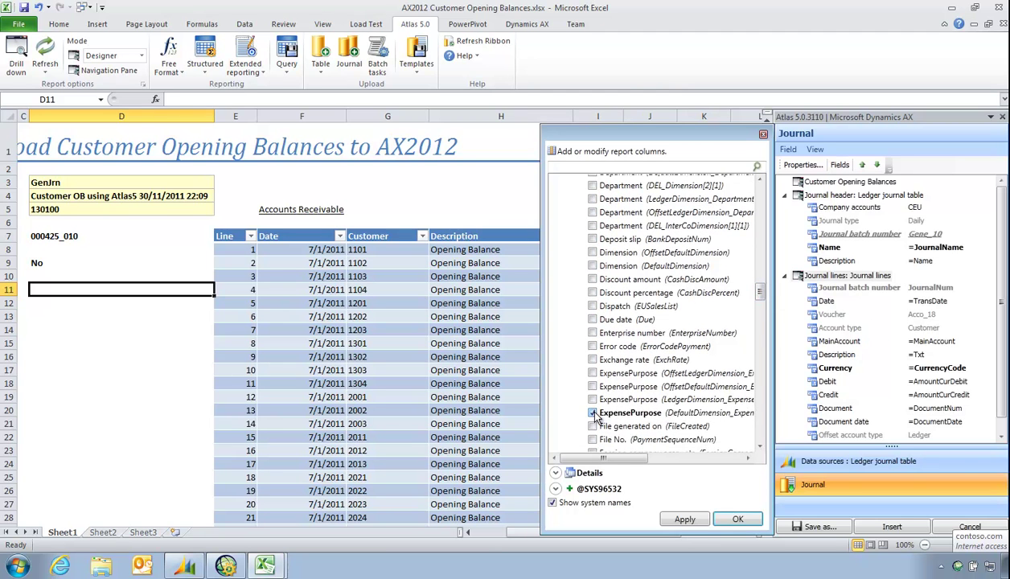
{"action": "left_click", "coordinate": [739, 519]}
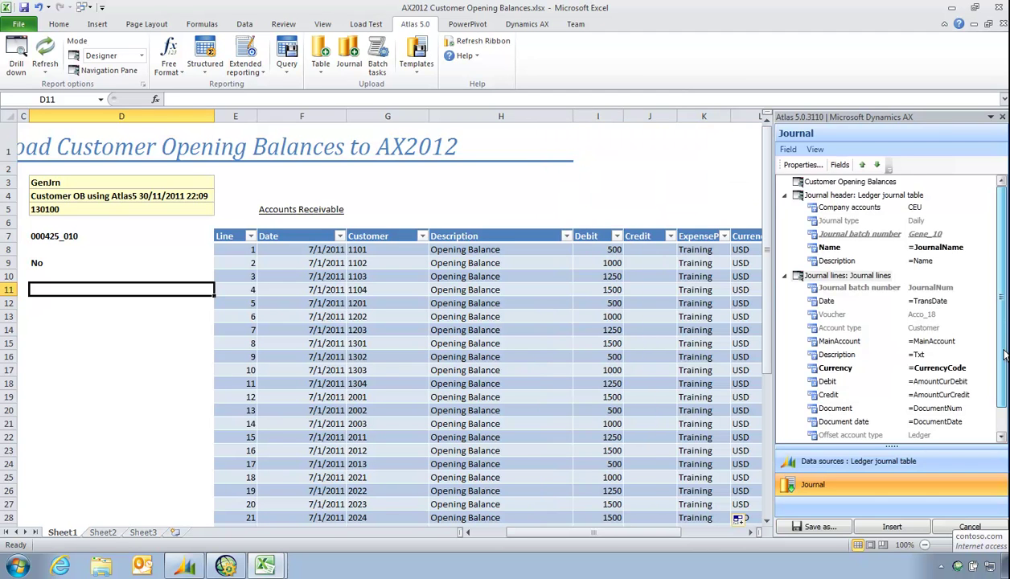
Define the named range ExpensePurpose over all the Training values in the opening balances' ExpensePurpose column.
{"action": "scroll", "coordinate": [968, 354], "scroll_direction": "down", "scroll_amount": 1}
{"action": "left_click", "coordinate": [844, 435]}
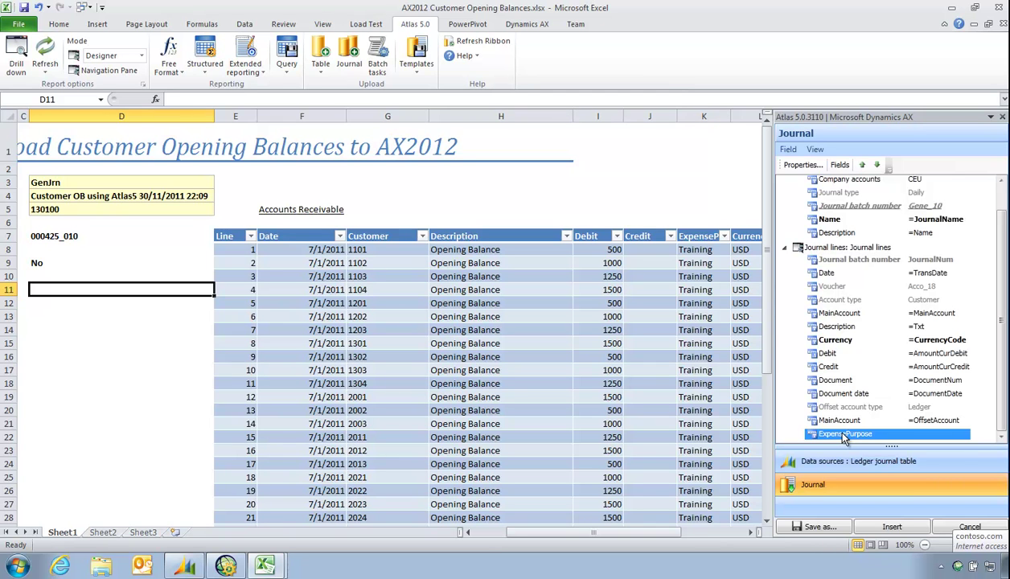
{"action": "left_click_drag", "start_coordinate": [686, 248], "coordinate": [700, 523]}
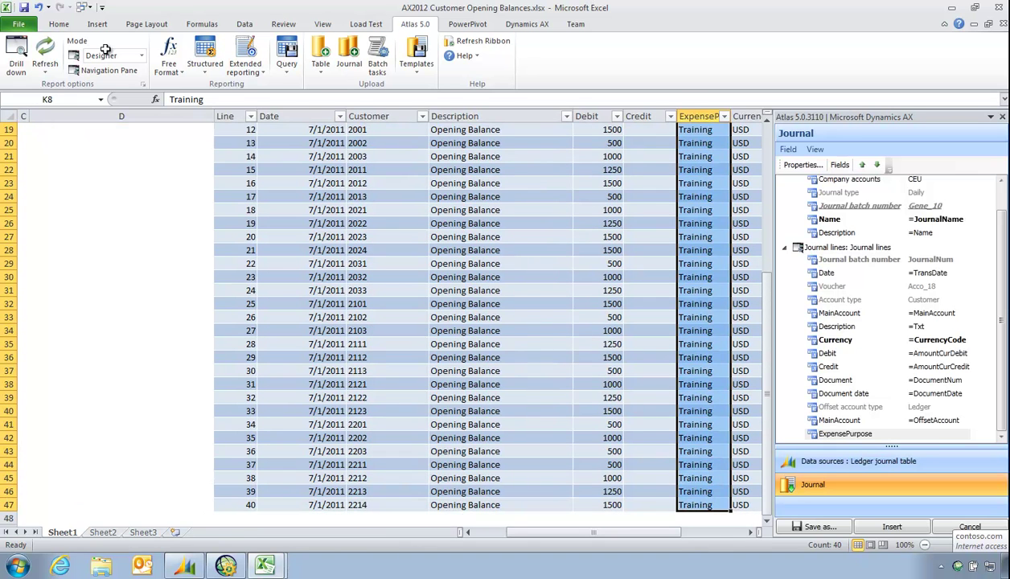
{"action": "left_click", "coordinate": [84, 97]}
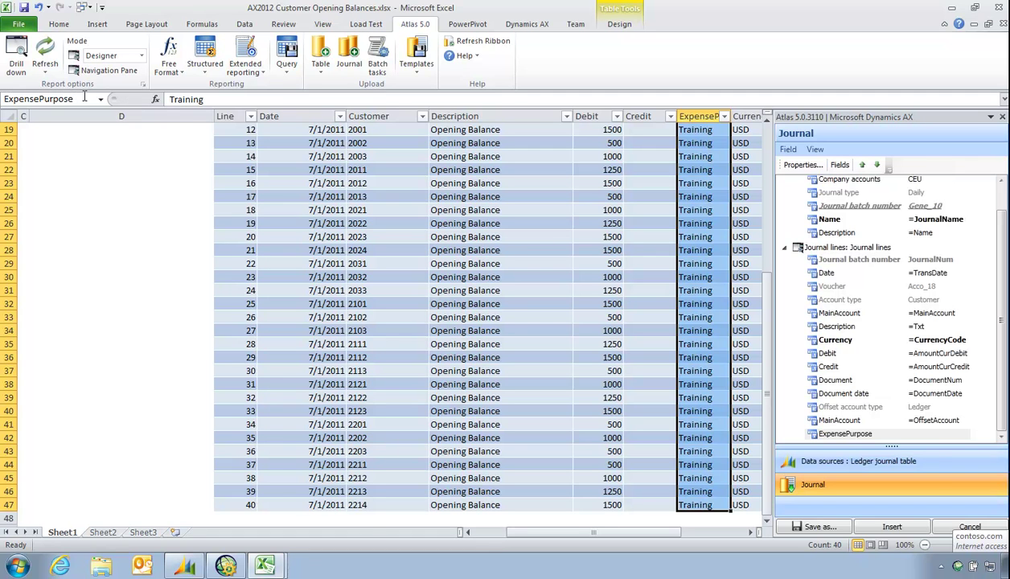
{"action": "left_click", "coordinate": [85, 98]}
{"action": "key", "text": "Return"}
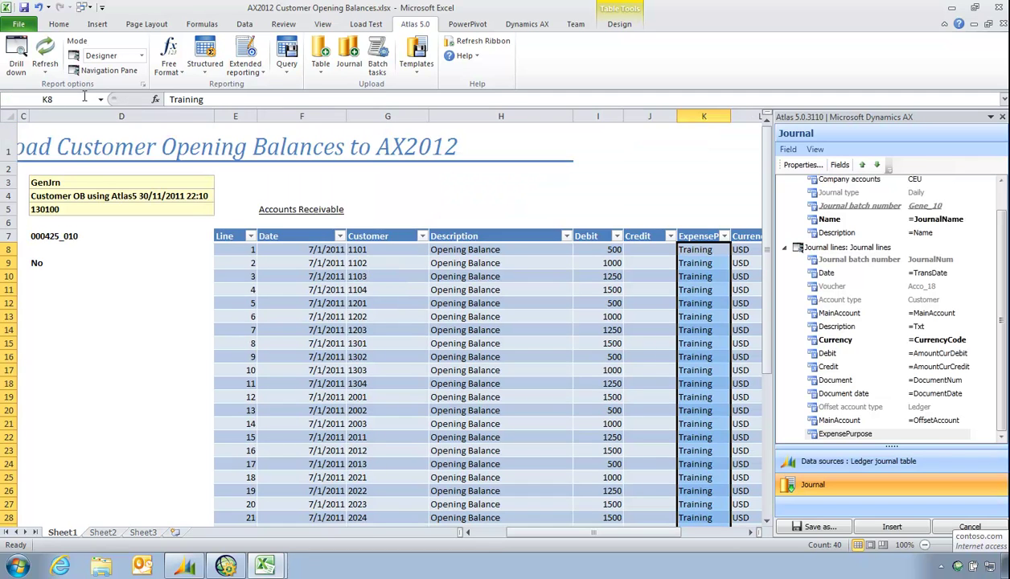
Set the default value of the journal lines' ExpensePurpose field to =ExpensePurpose and apply the field properties.
{"action": "left_click", "coordinate": [833, 434]}
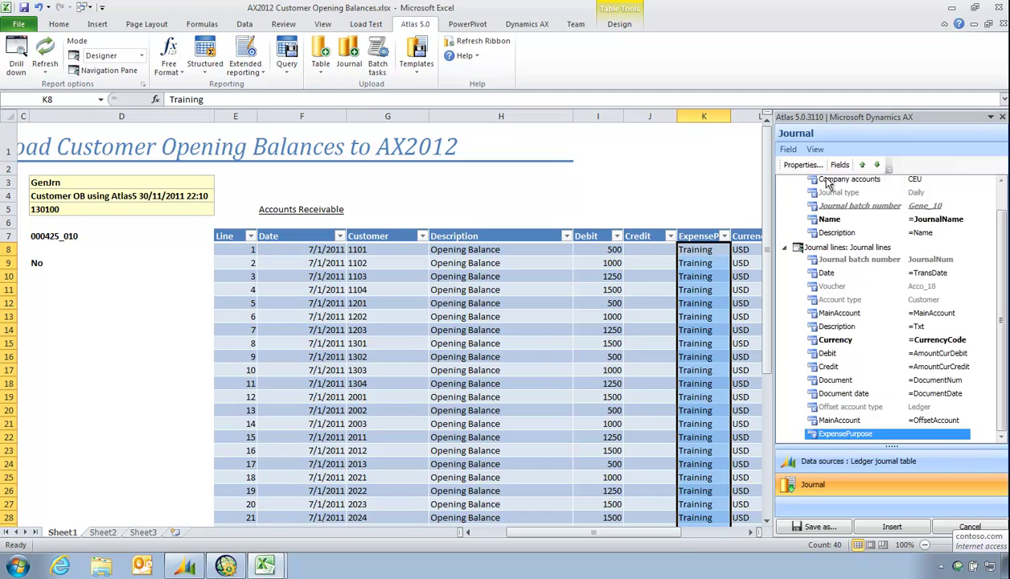
{"action": "left_click", "coordinate": [801, 165]}
{"action": "left_click", "coordinate": [659, 271]}
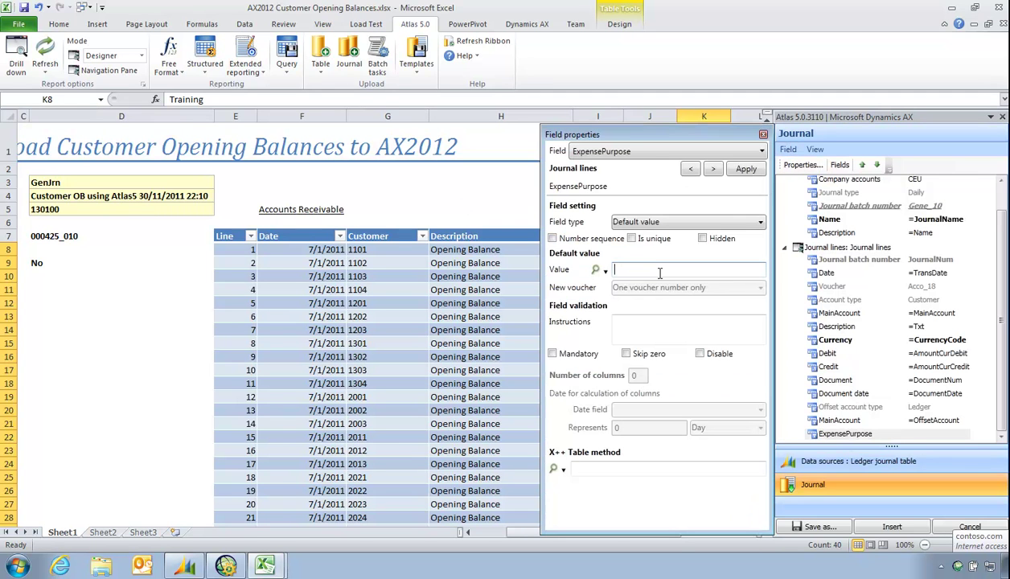
{"action": "type", "text": "=ExpensePurpose"}
{"action": "left_click", "coordinate": [711, 245]}
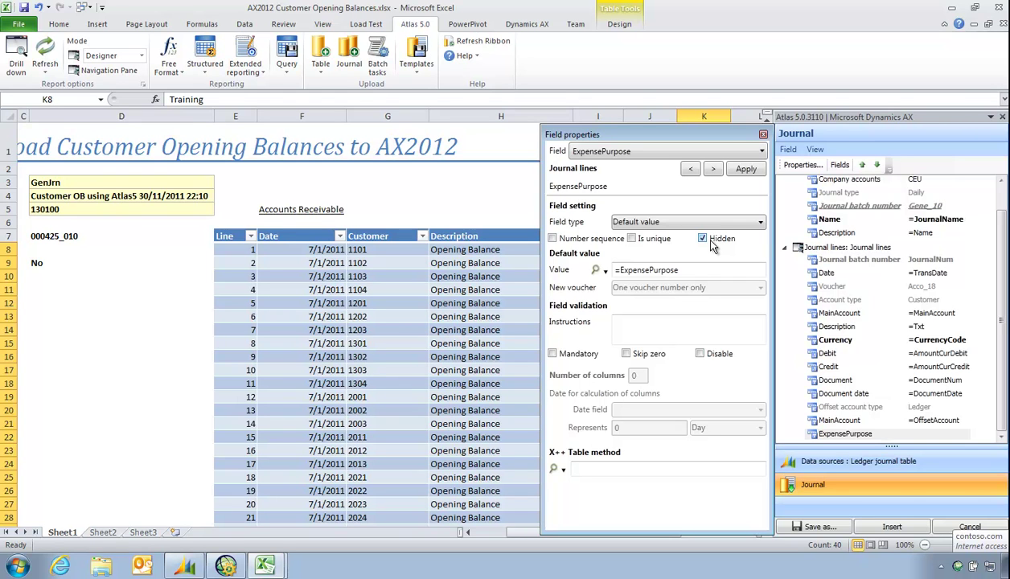
{"action": "left_click", "coordinate": [746, 170]}
{"action": "left_click", "coordinate": [763, 134]}
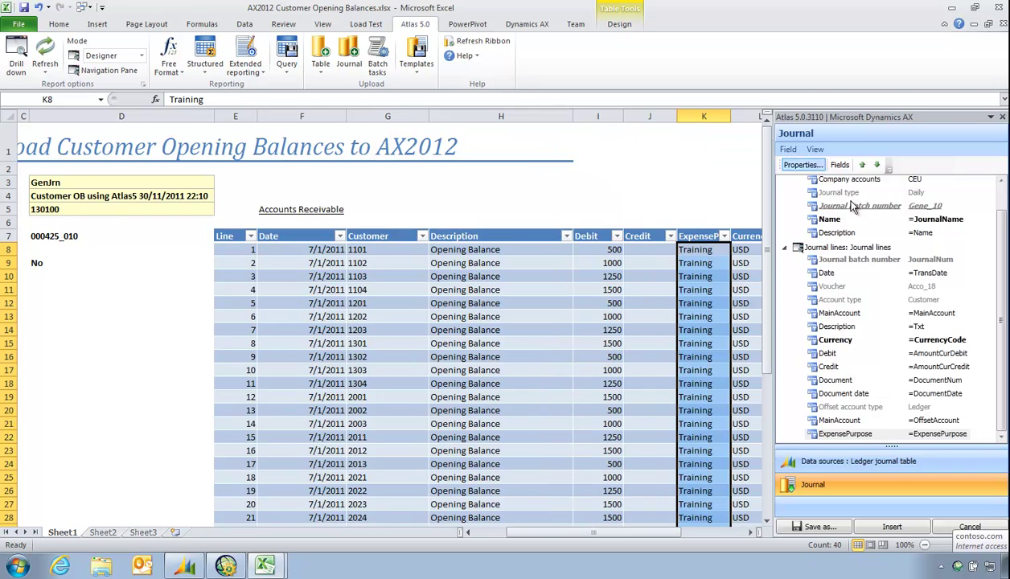
Insert the modified journal template into the workbook and set the Atlas mode to Standard.
{"action": "left_click", "coordinate": [895, 532]}
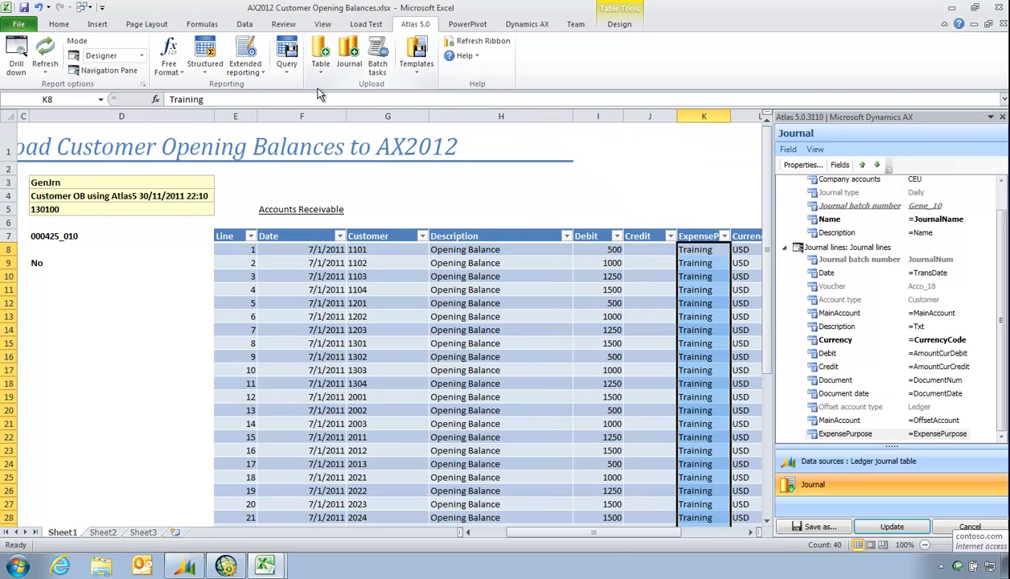
{"action": "left_click", "coordinate": [141, 56]}
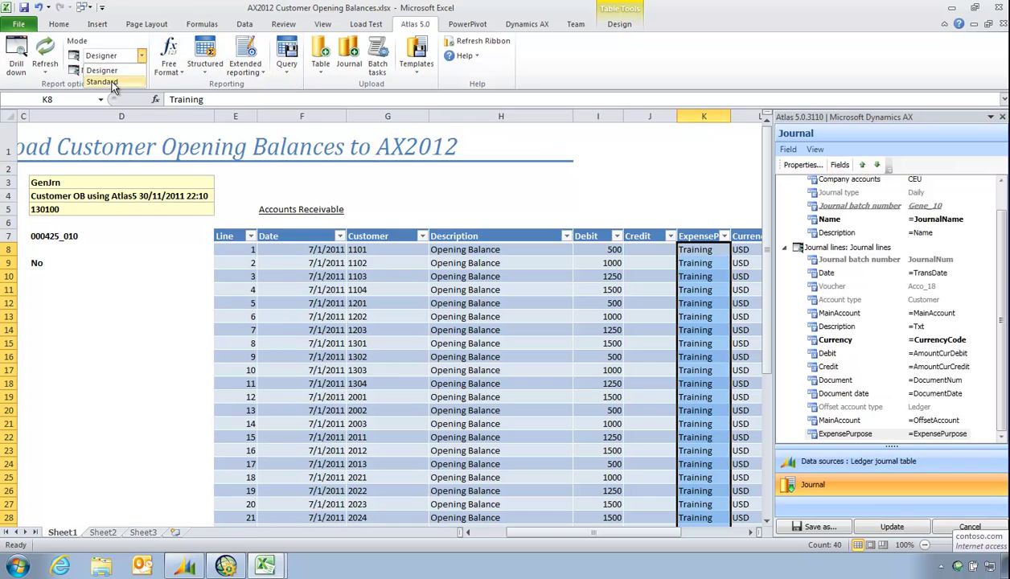
{"action": "left_click", "coordinate": [102, 82]}
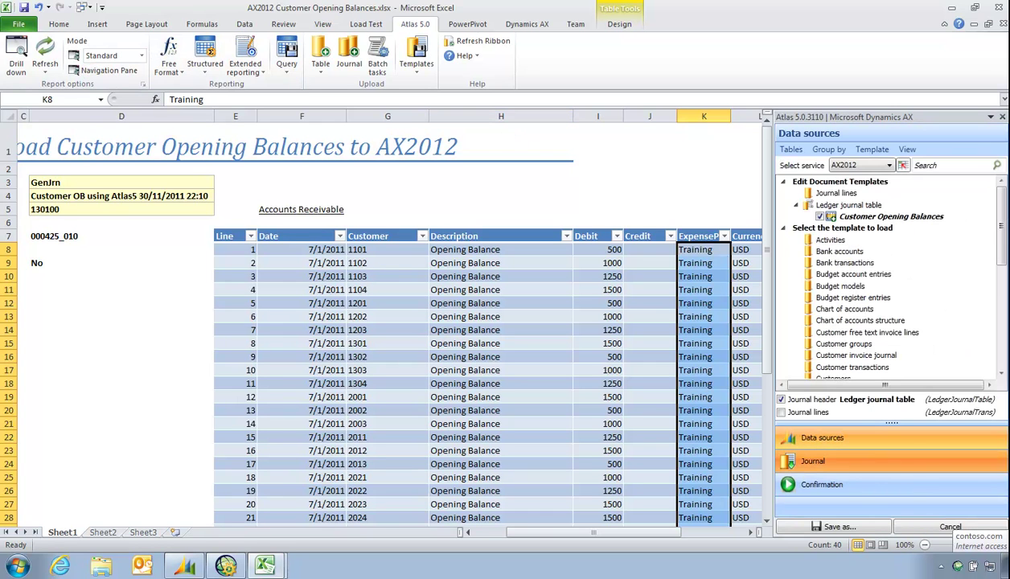
Check the ExpensePurpose mapping in the journal lines and upload the customer opening balances journal.
{"action": "left_click", "coordinate": [834, 351]}
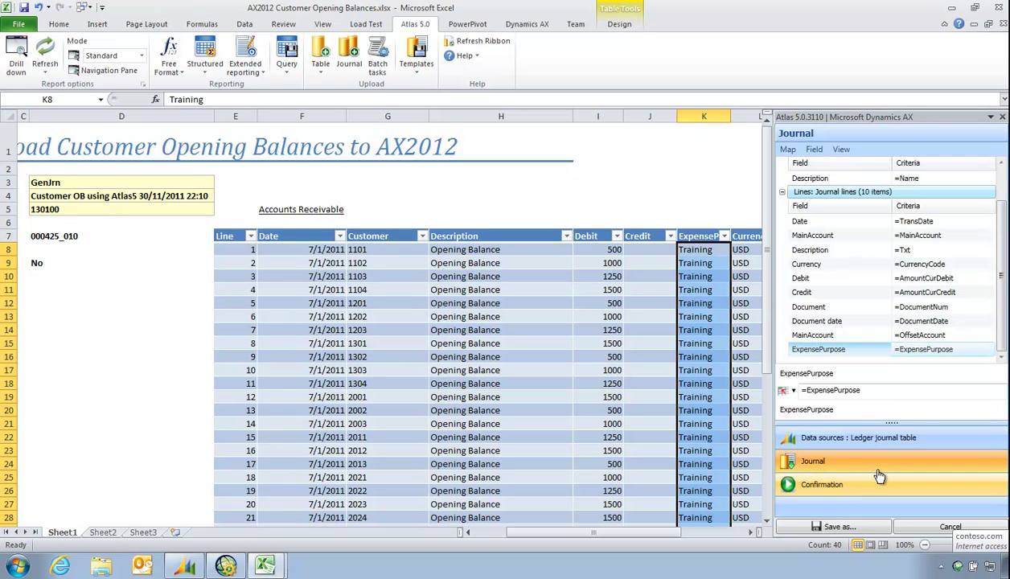
{"action": "left_click", "coordinate": [819, 483]}
{"action": "left_click", "coordinate": [809, 242]}
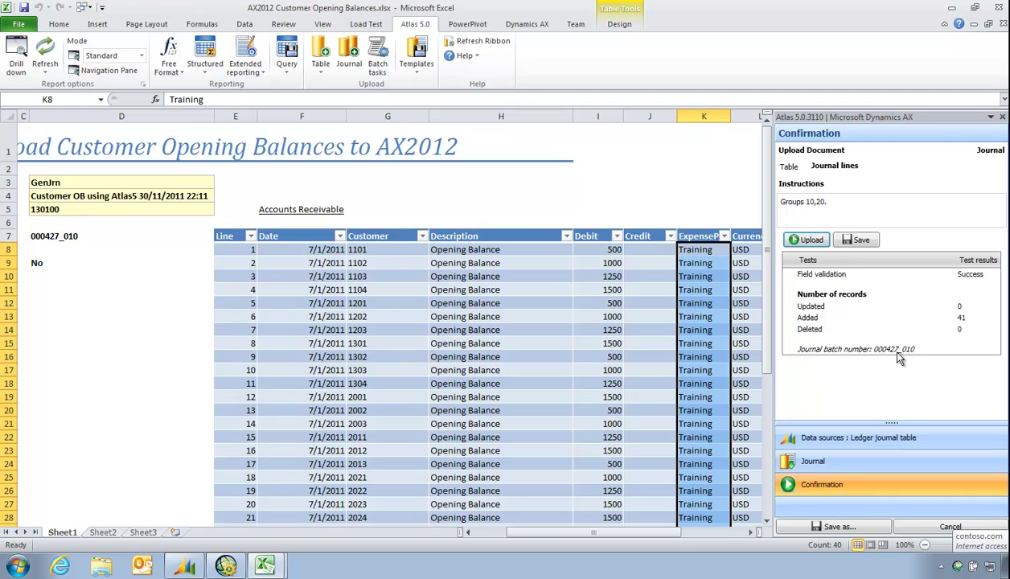
Switch to Dynamics AX and open the voucher lines of general journal batch 000427_010.
{"action": "left_click", "coordinate": [225, 566]}
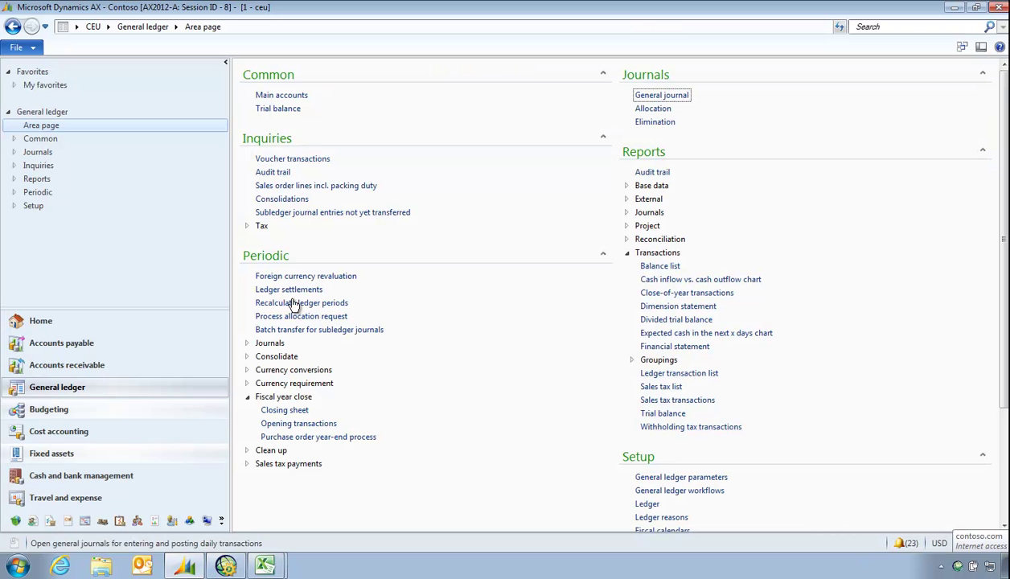
{"action": "left_click", "coordinate": [655, 95]}
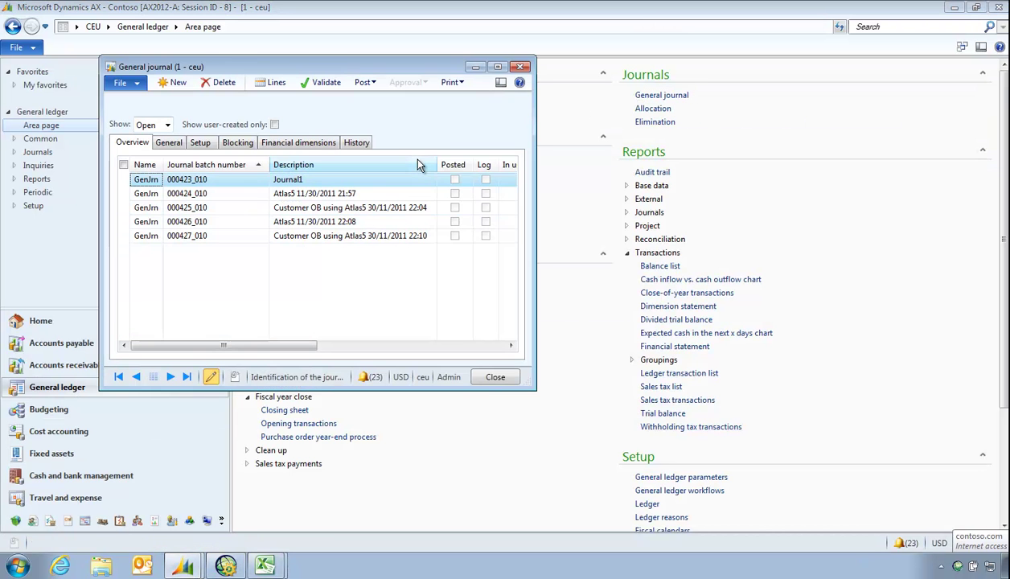
{"action": "left_click", "coordinate": [186, 236]}
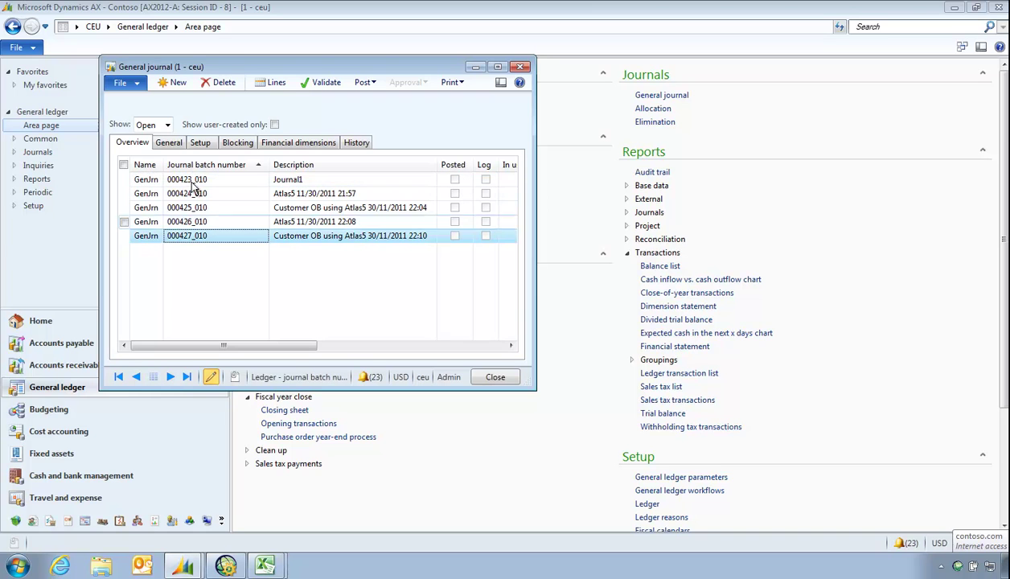
{"action": "left_click", "coordinate": [224, 84]}
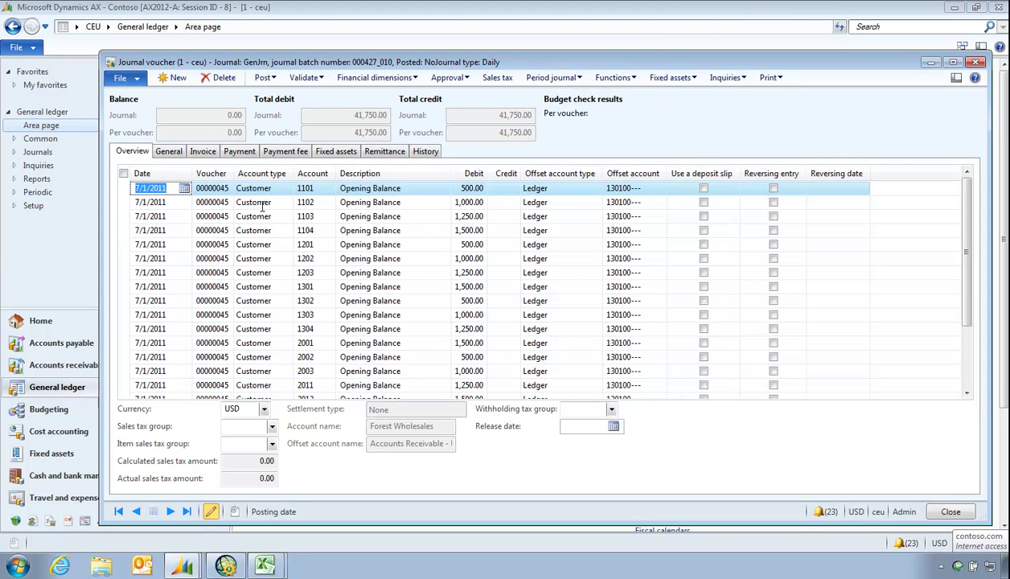
Examine the account financial dimensions of customer 1102's voucher line, close the journal windows and return to the Excel workbook.
{"action": "left_click", "coordinate": [263, 205]}
{"action": "left_click", "coordinate": [374, 77]}
{"action": "left_click", "coordinate": [368, 88]}
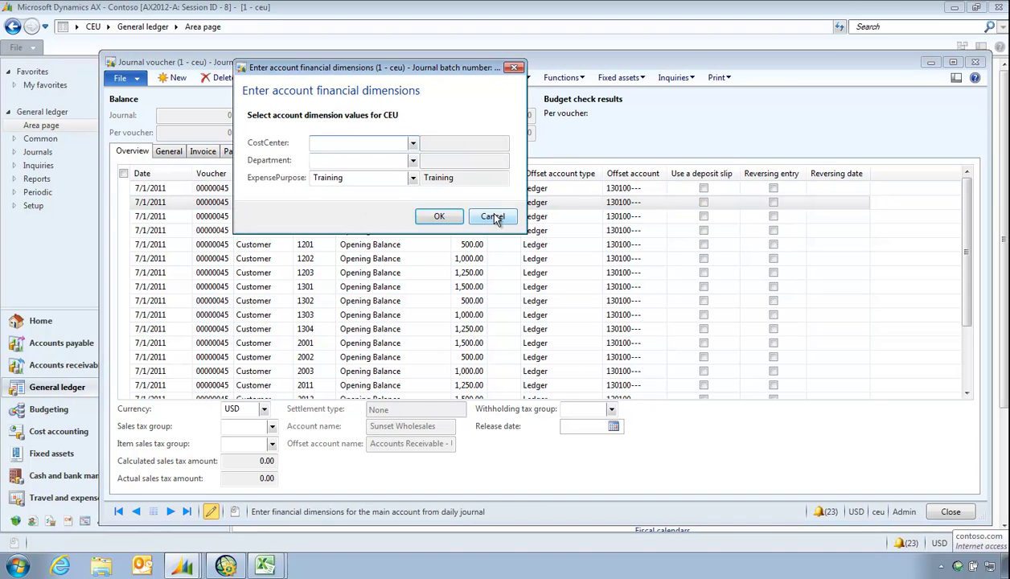
{"action": "left_click", "coordinate": [492, 217]}
{"action": "key", "text": "Escape"}
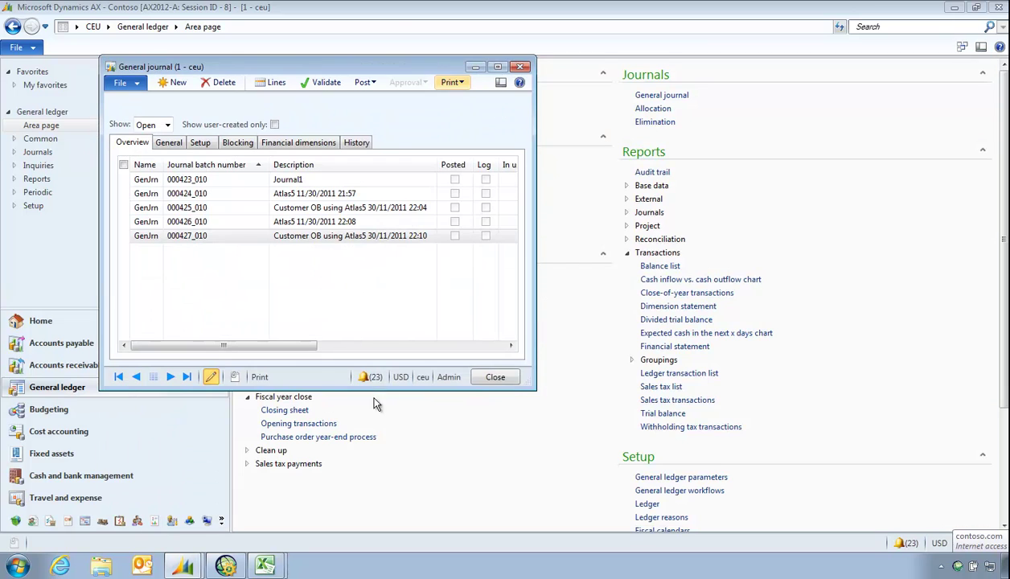
{"action": "left_click", "coordinate": [521, 67]}
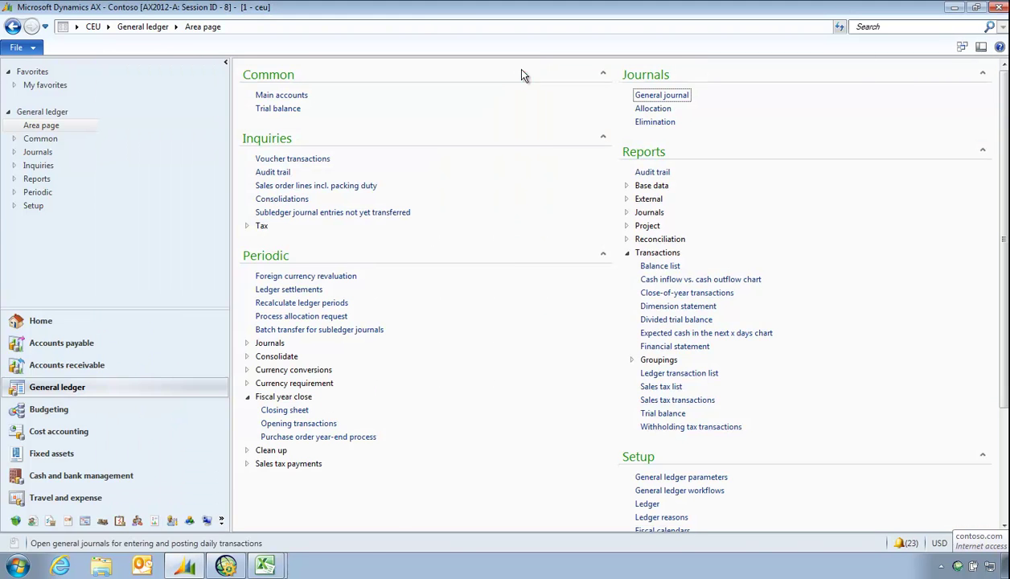
{"action": "left_click", "coordinate": [953, 8]}
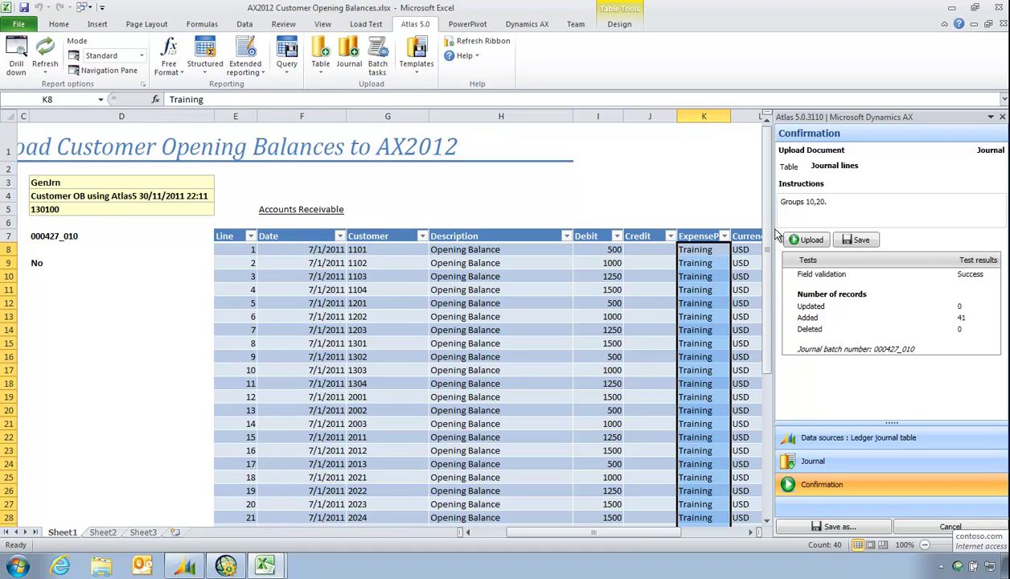
Review the title, description and sharing options for saving the Customer Opening Balances template, without saving it.
{"action": "left_click", "coordinate": [491, 302]}
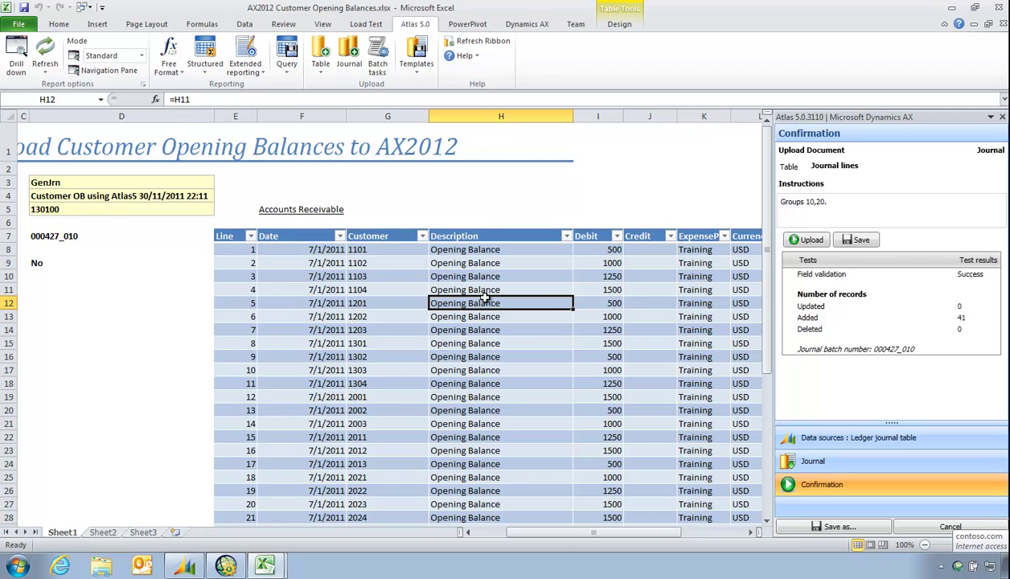
{"action": "mouse_move", "coordinate": [562, 537]}
{"action": "left_mouse_down"}
{"action": "mouse_move", "coordinate": [611, 536]}
{"action": "mouse_move", "coordinate": [531, 536]}
{"action": "mouse_move", "coordinate": [557, 537]}
{"action": "left_mouse_up"}
{"action": "left_click", "coordinate": [835, 526]}
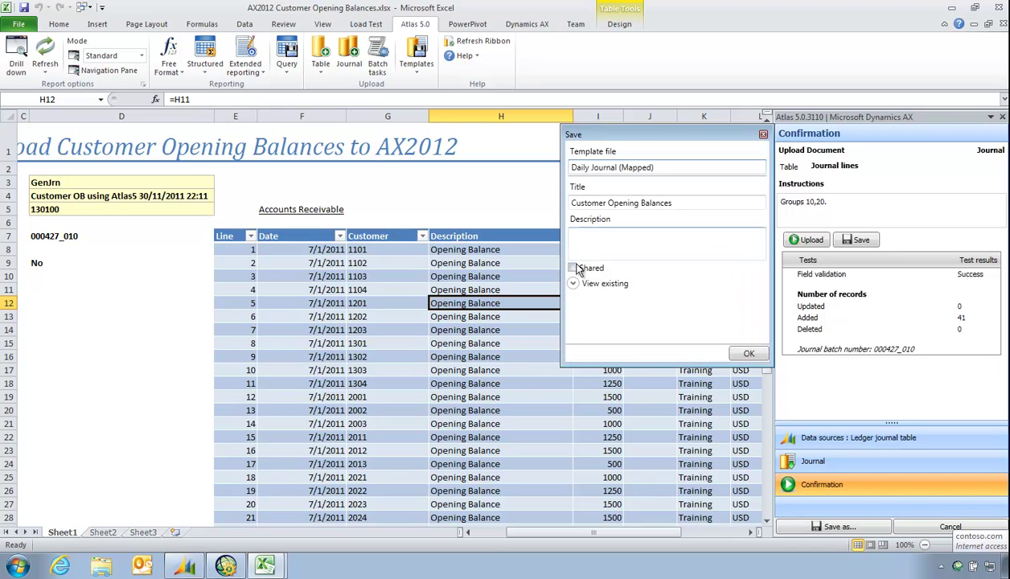
{"action": "left_click", "coordinate": [601, 235]}
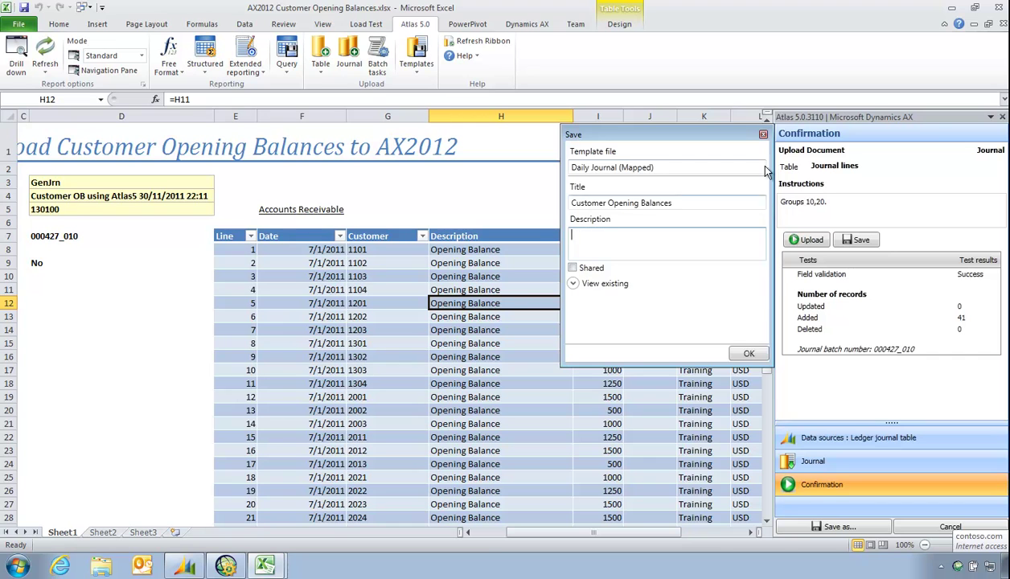
{"action": "left_click", "coordinate": [763, 135]}
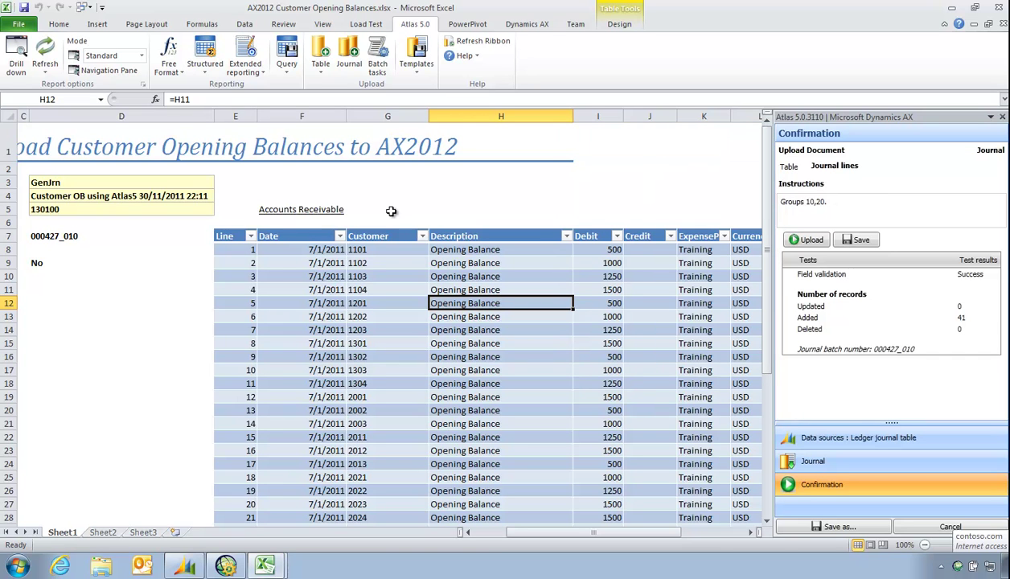